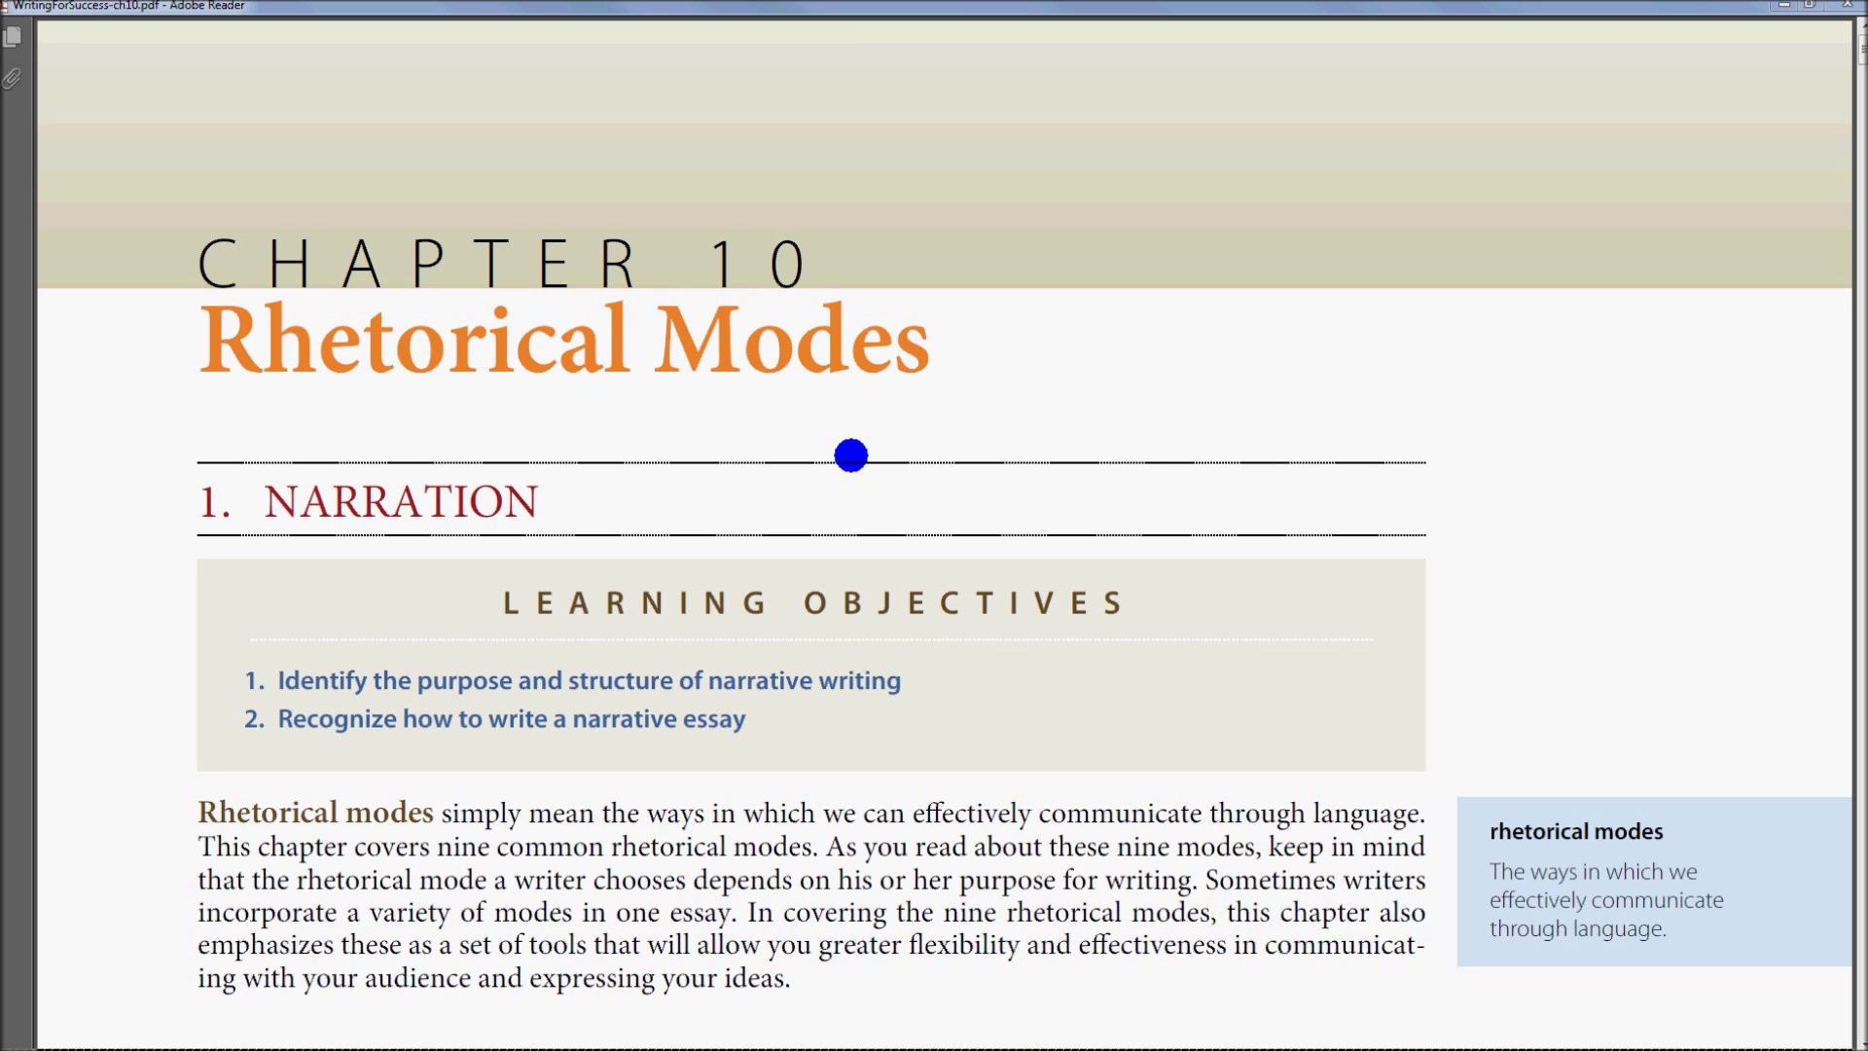
Restore the toolbar (F8) and menu bar (F9) above the Chapter 10 Rhetorical Modes page.
left_click(702, 333)
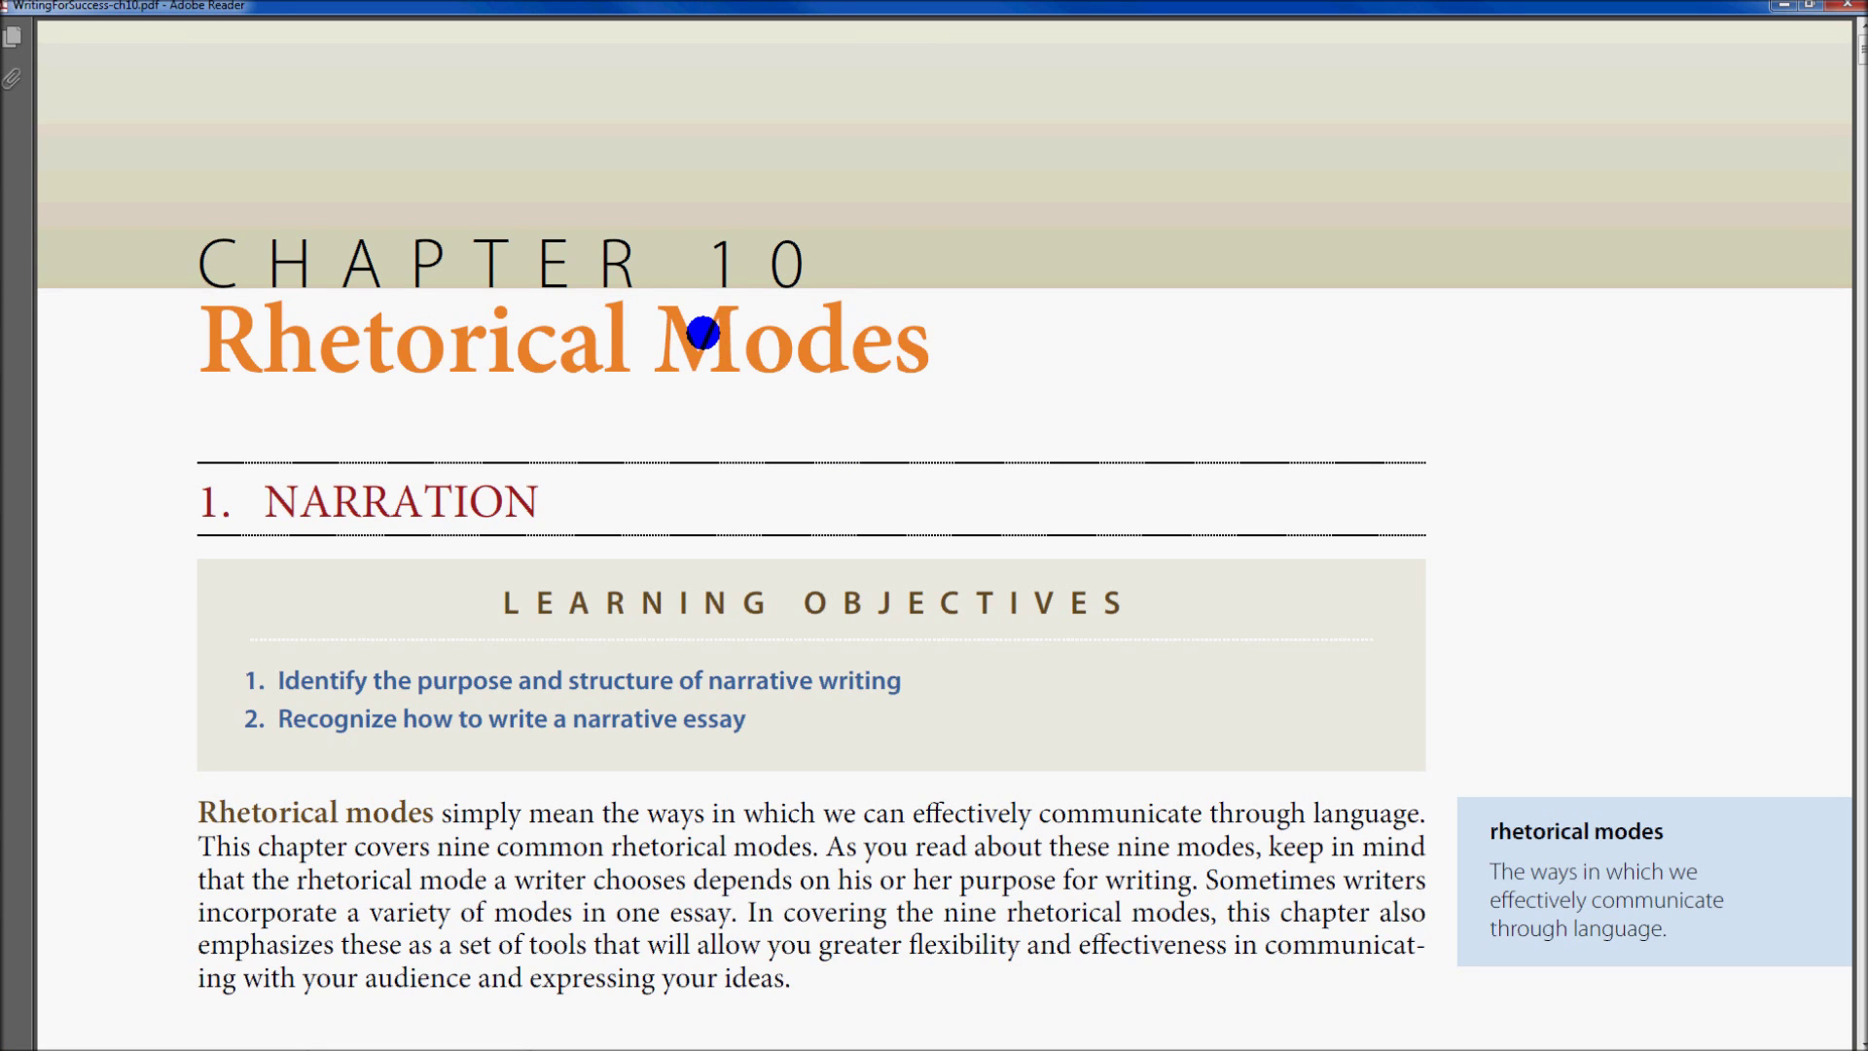
key("F8")
key("F9")
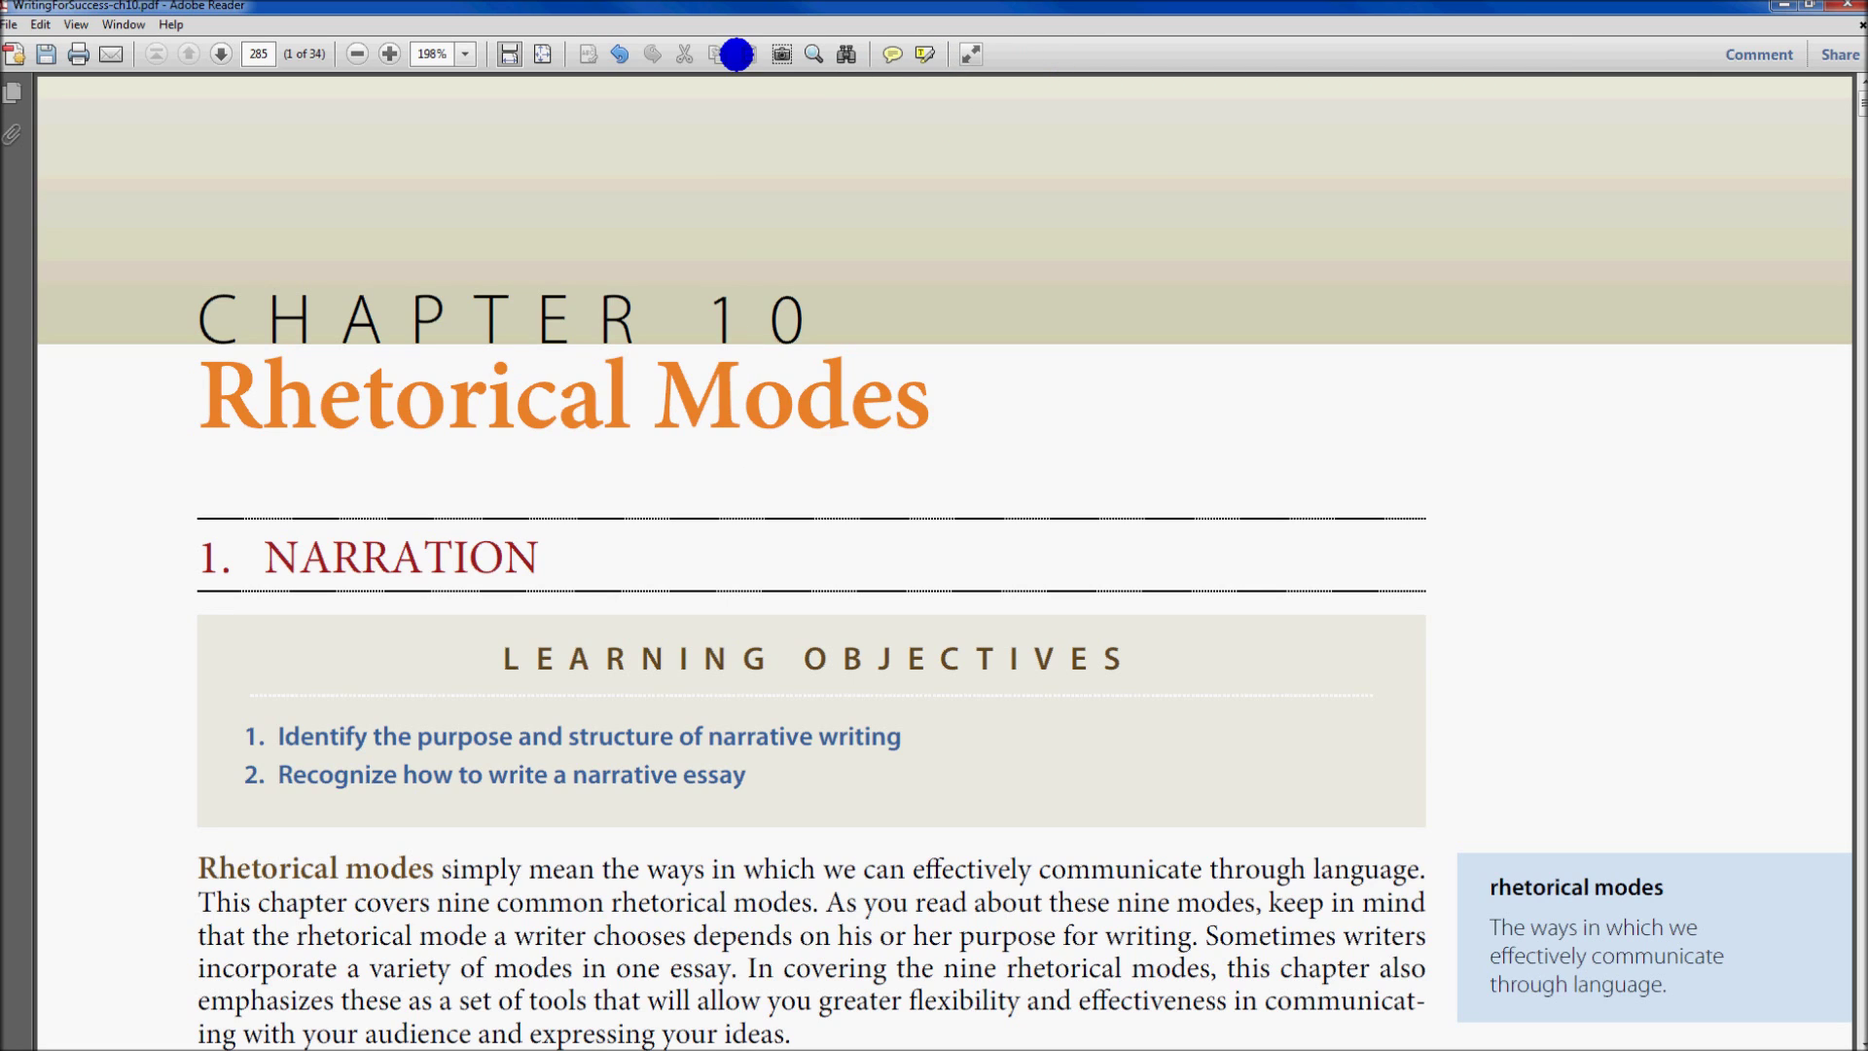
Add the Comment > Highlight Text tool to the toolbar and switch it on.
right_click(1039, 47)
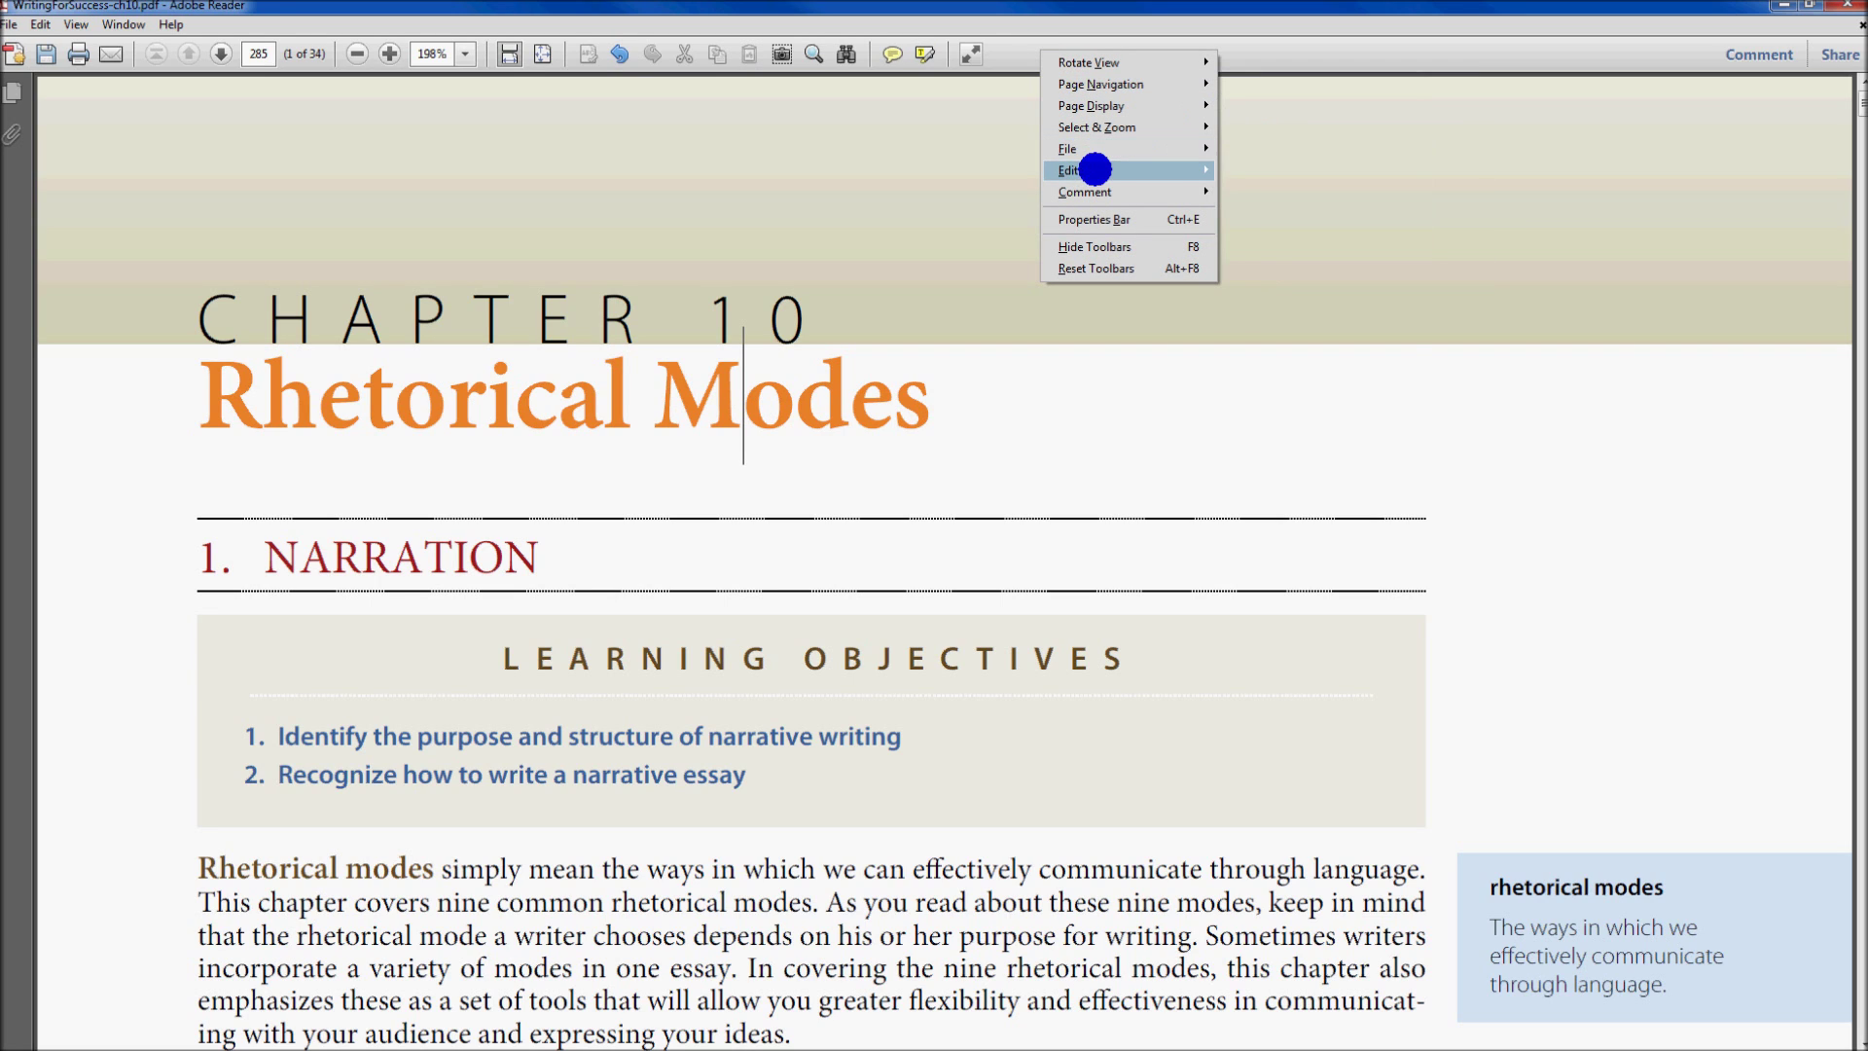
mouse_move(1166, 171)
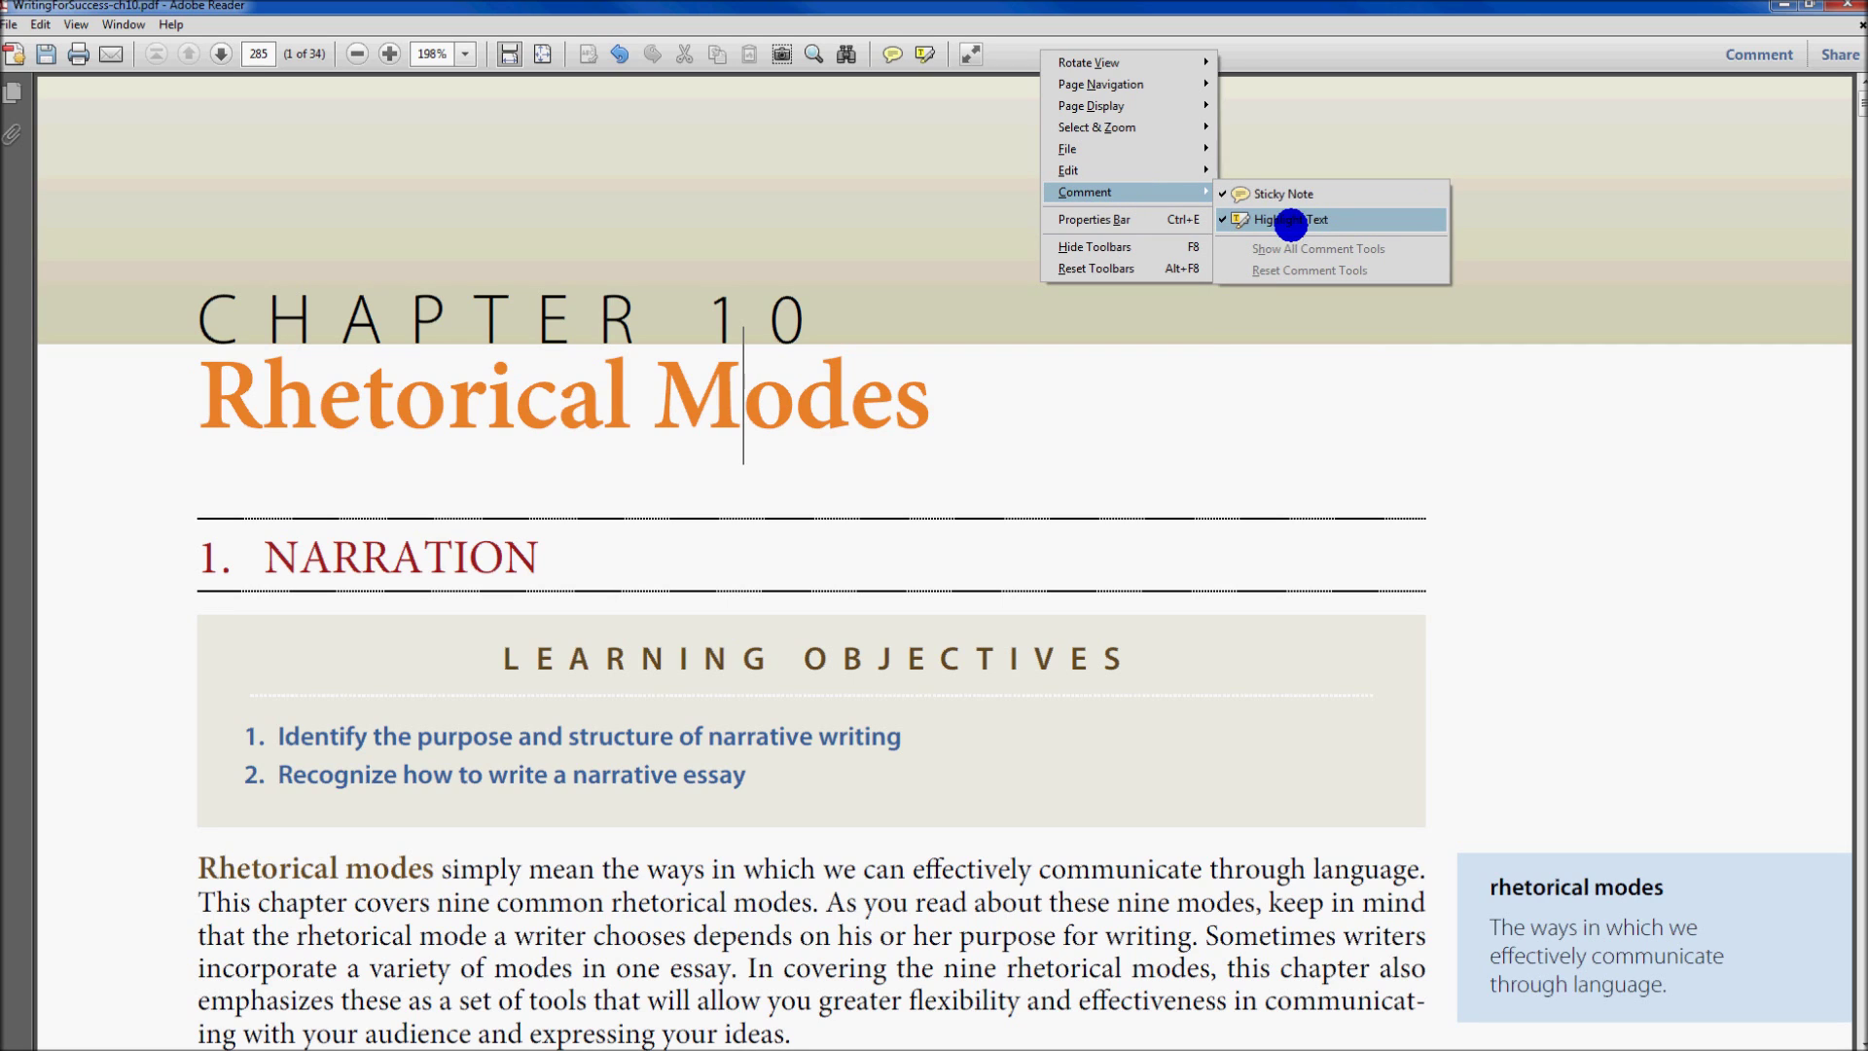
left_click(784, 181)
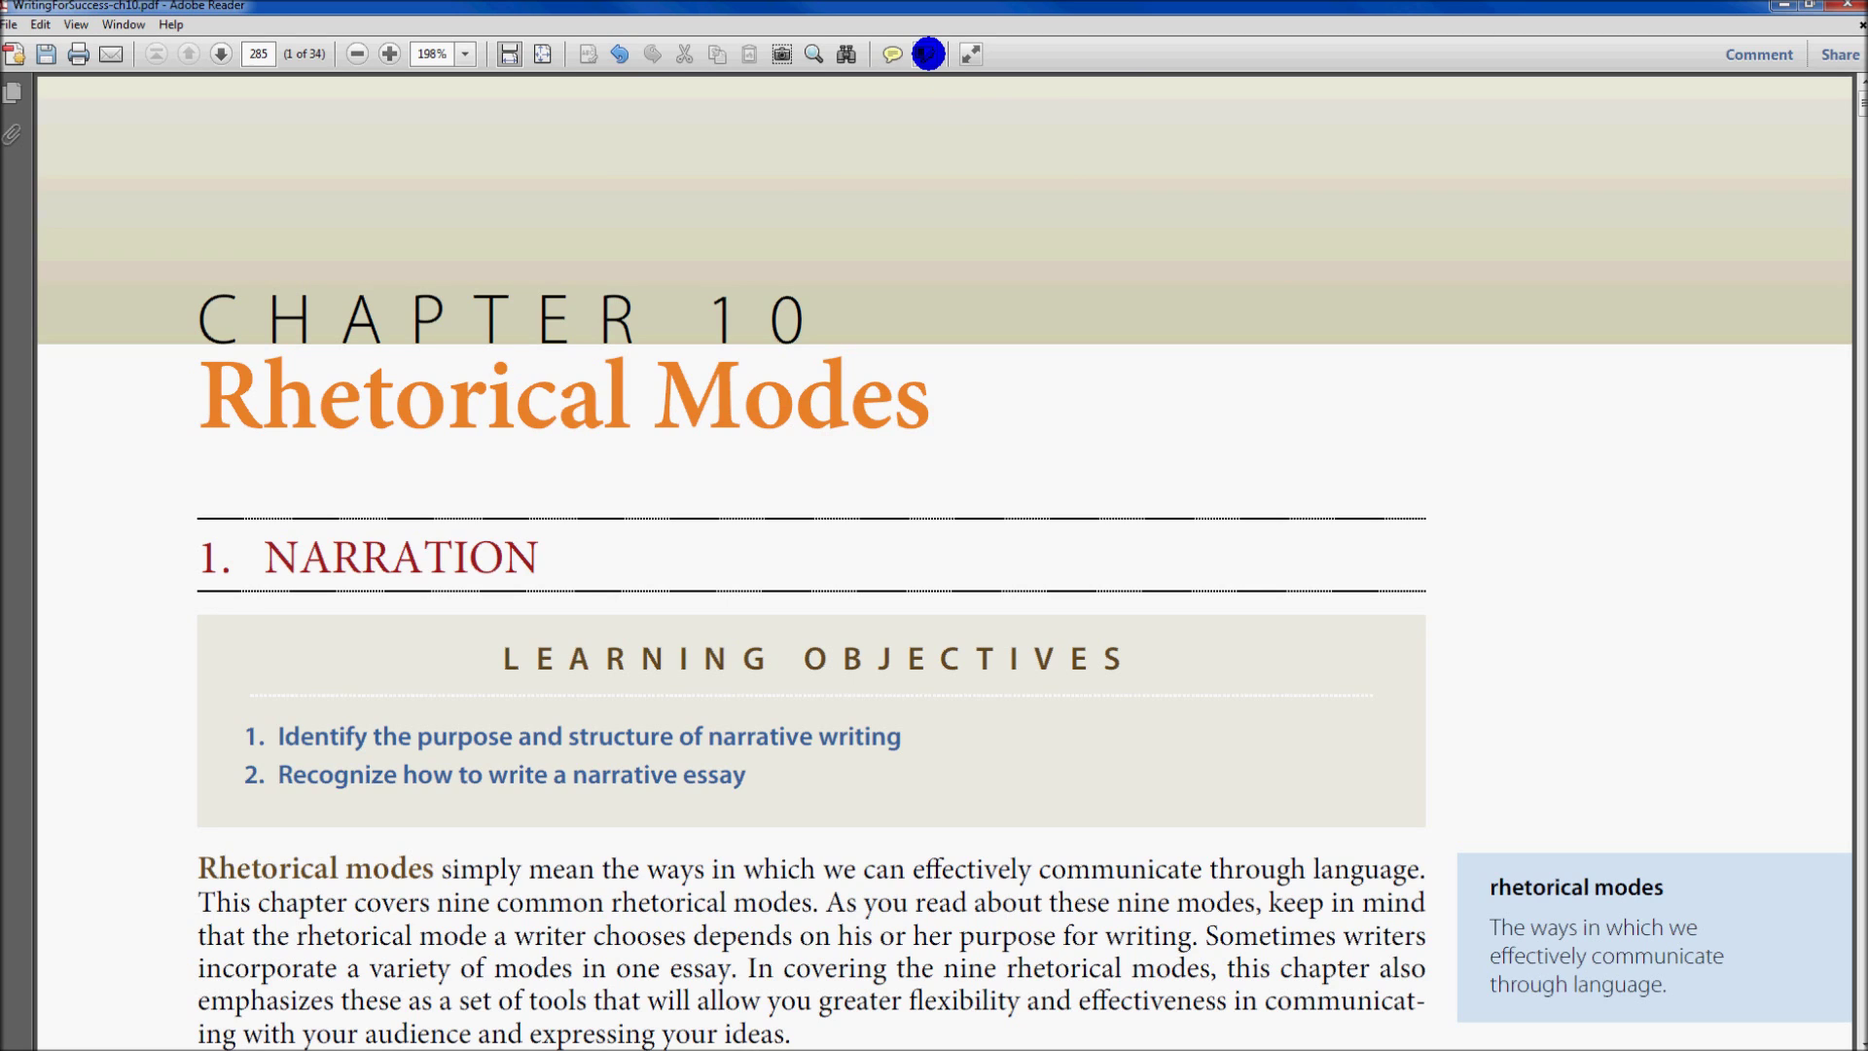
left_click(928, 54)
Highlight NARRATION, 'Rhetorical modes', 'the ways in which' and 'communicate' on the opening page.
scroll(917, 375, "down", 1)
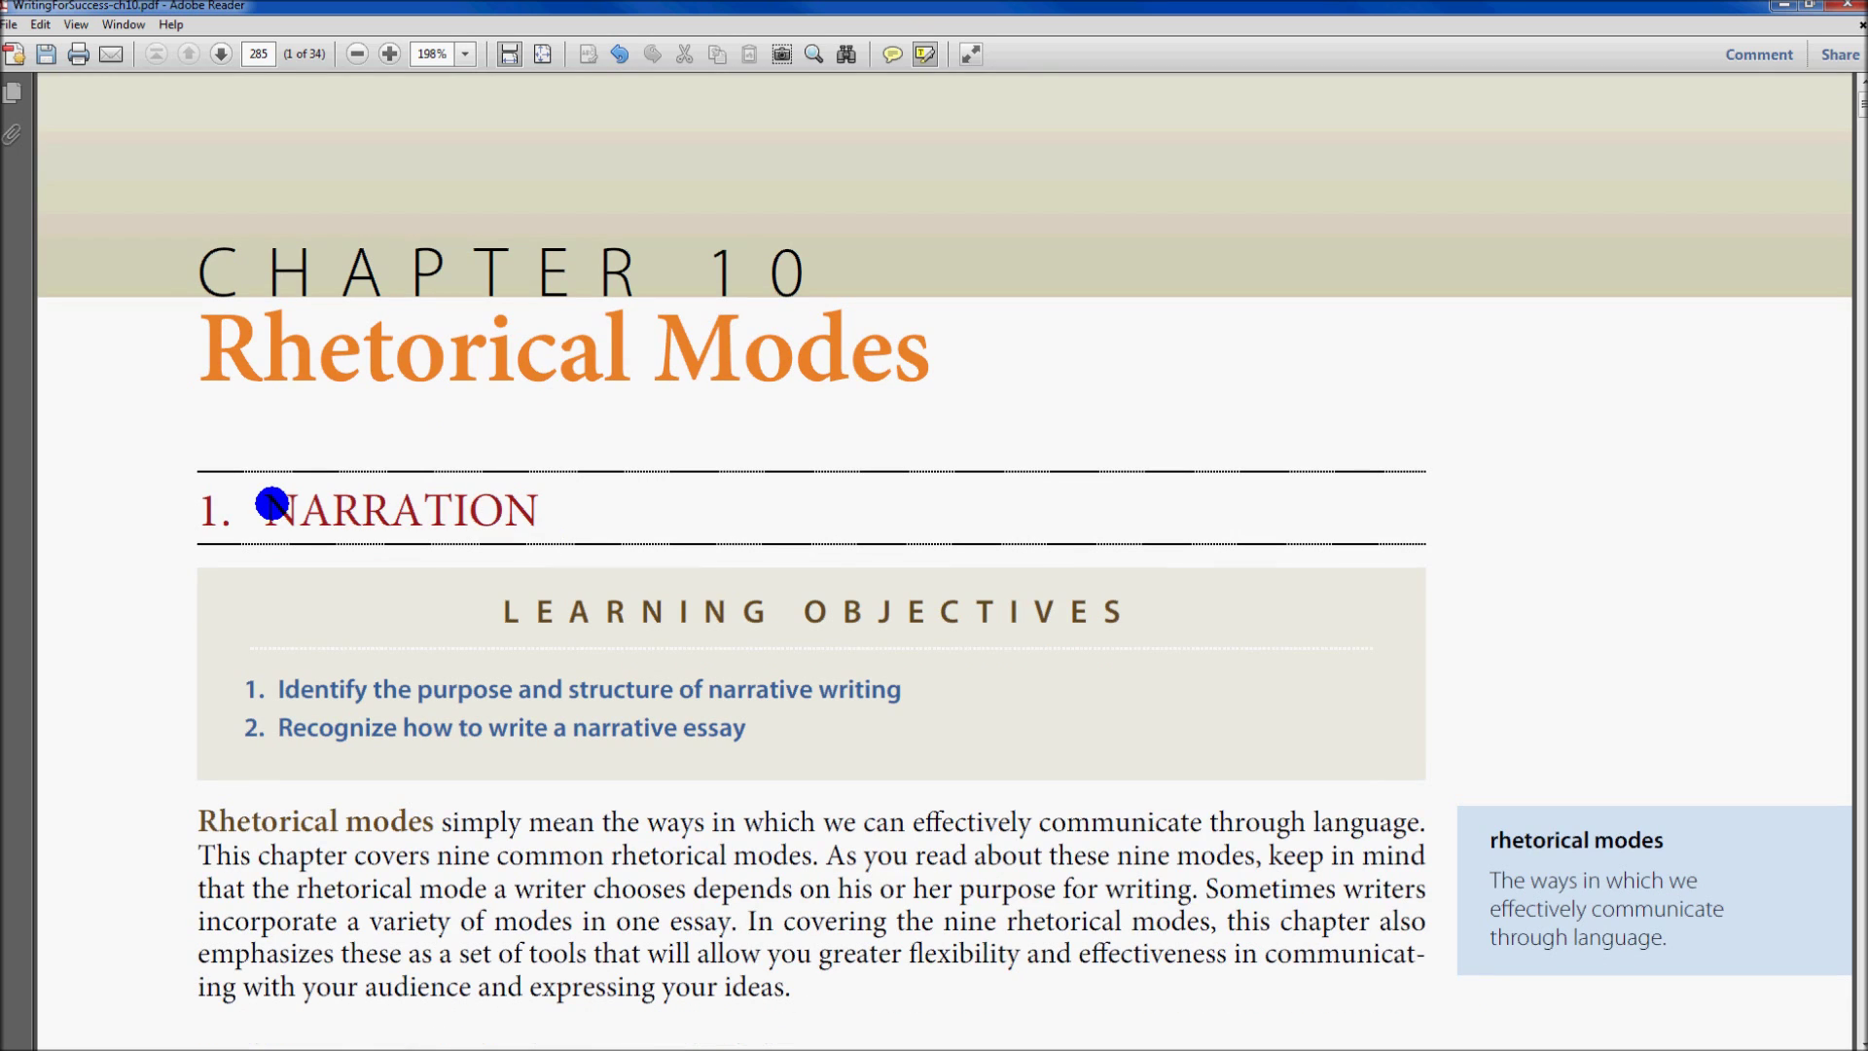
left_click_drag(266, 512, 545, 515)
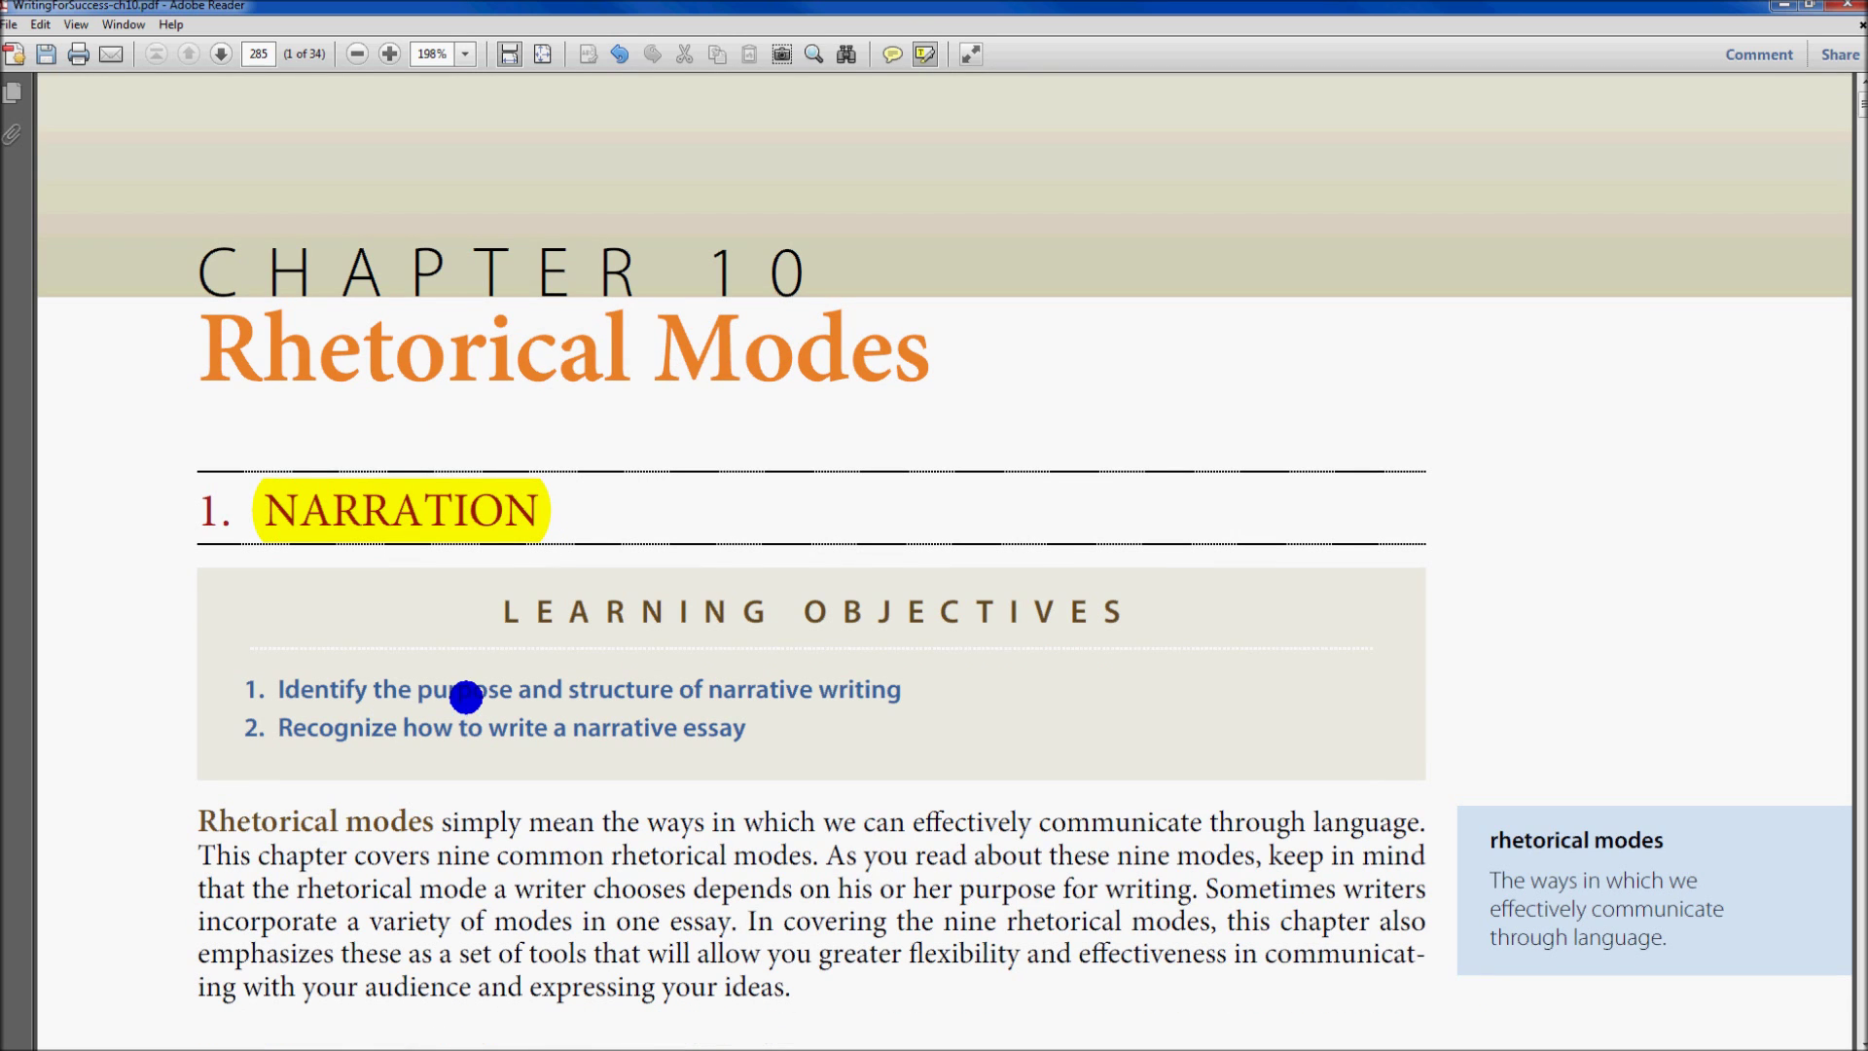
scroll(428, 748, "down", 4)
left_click_drag(219, 633, 437, 635)
left_click_drag(600, 635, 808, 638)
left_click_drag(1049, 642, 1206, 634)
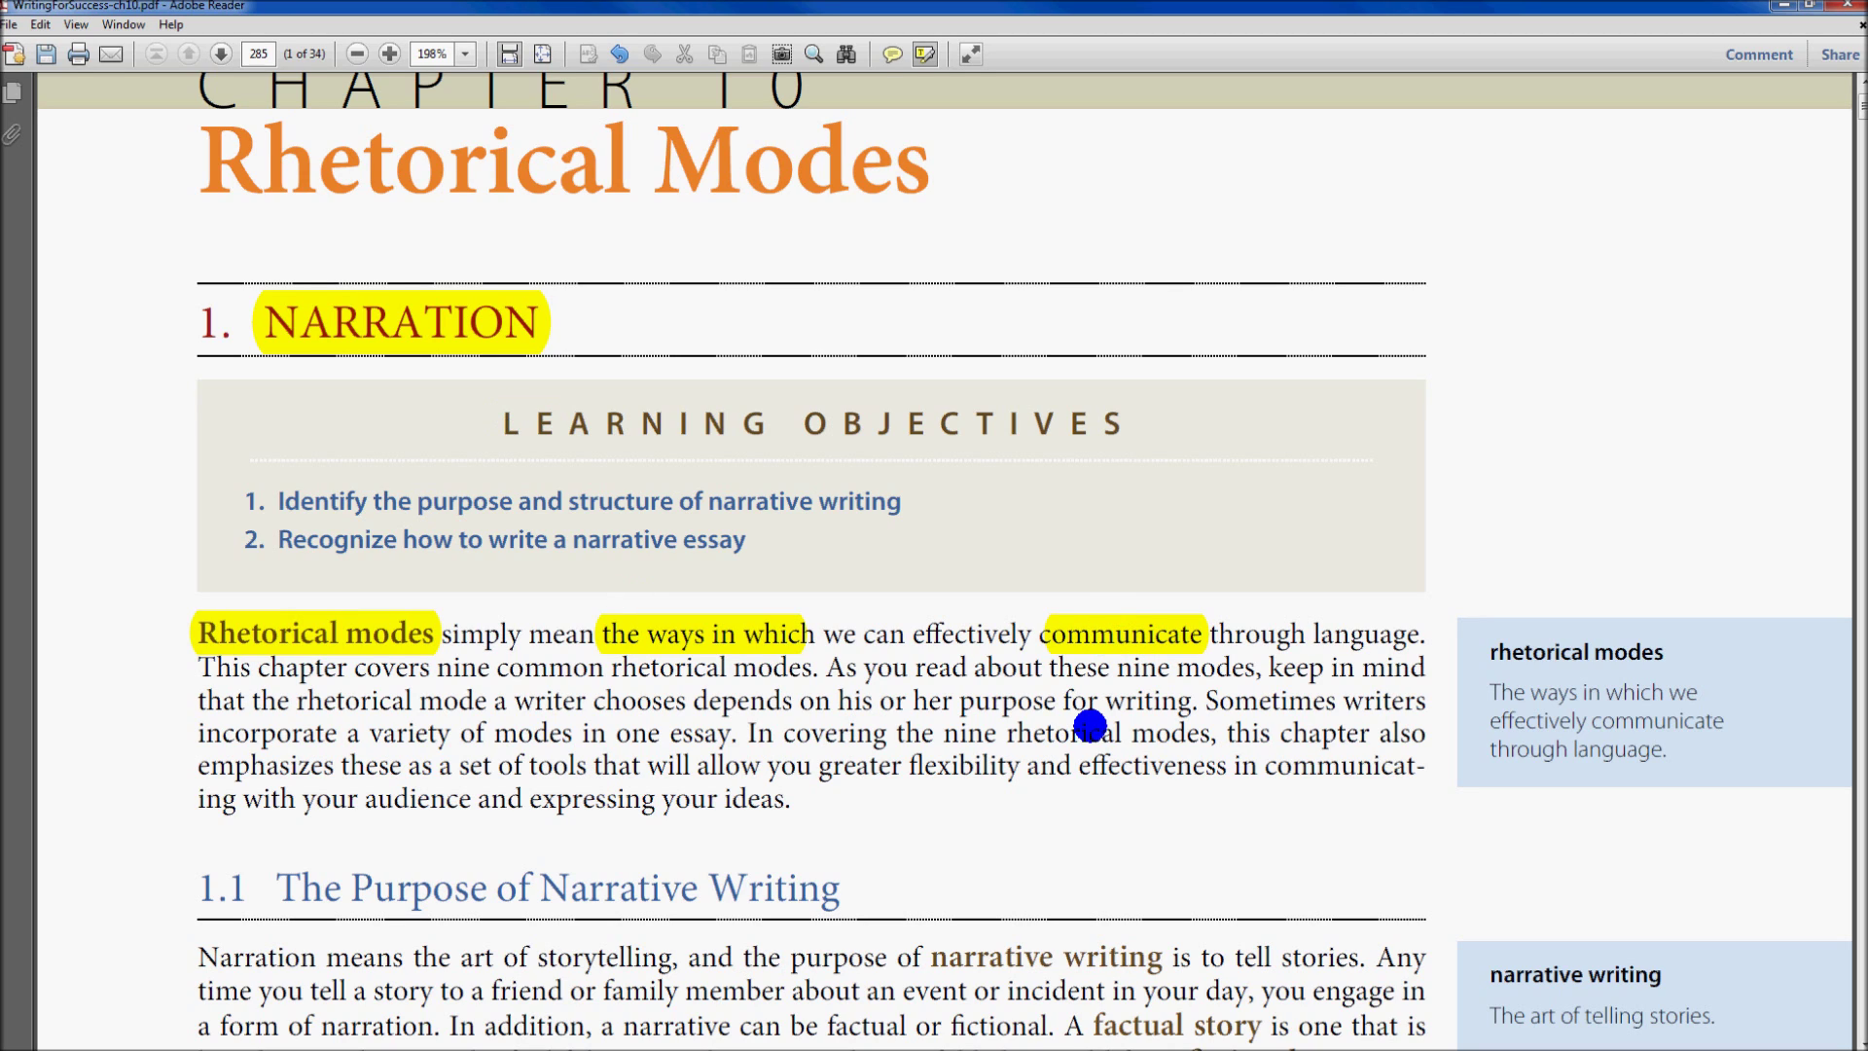
Delete the 'communicate', 'the ways in which', 'Rhetorical modes' and NARRATION highlights.
right_click(1093, 630)
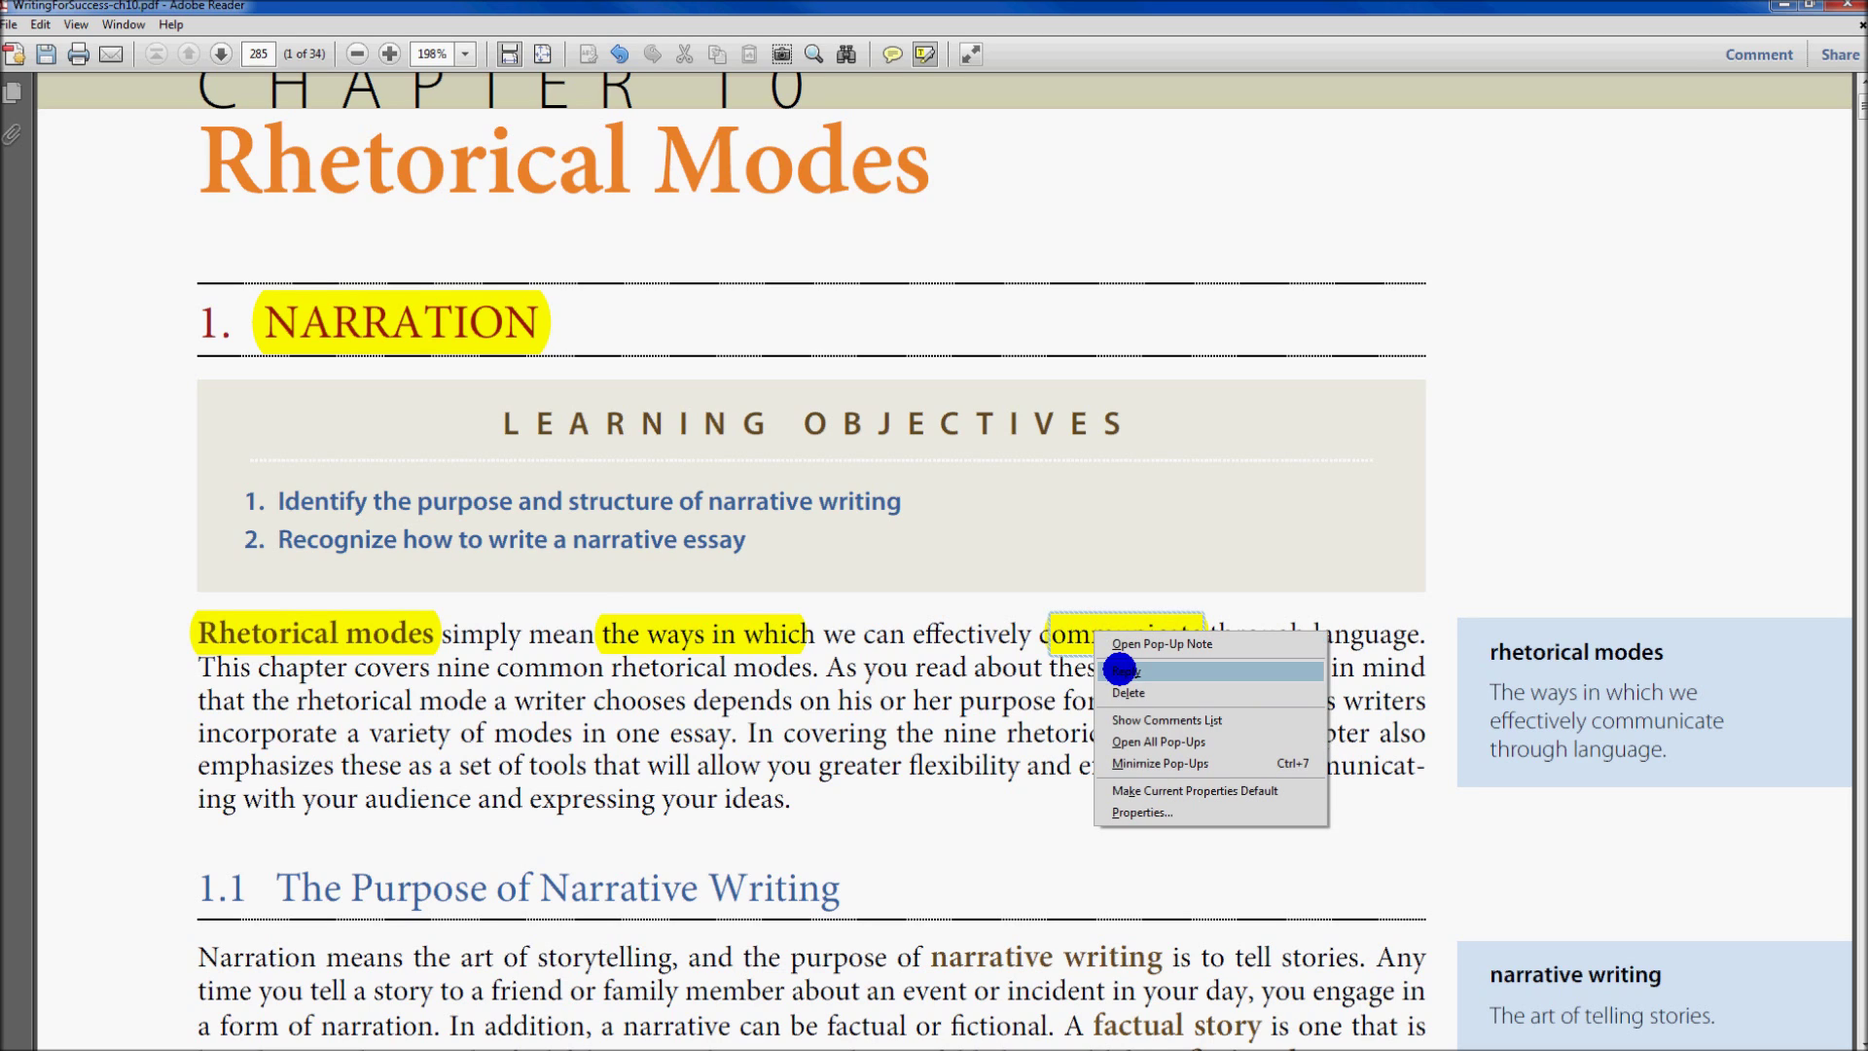
left_click(1131, 689)
right_click(700, 637)
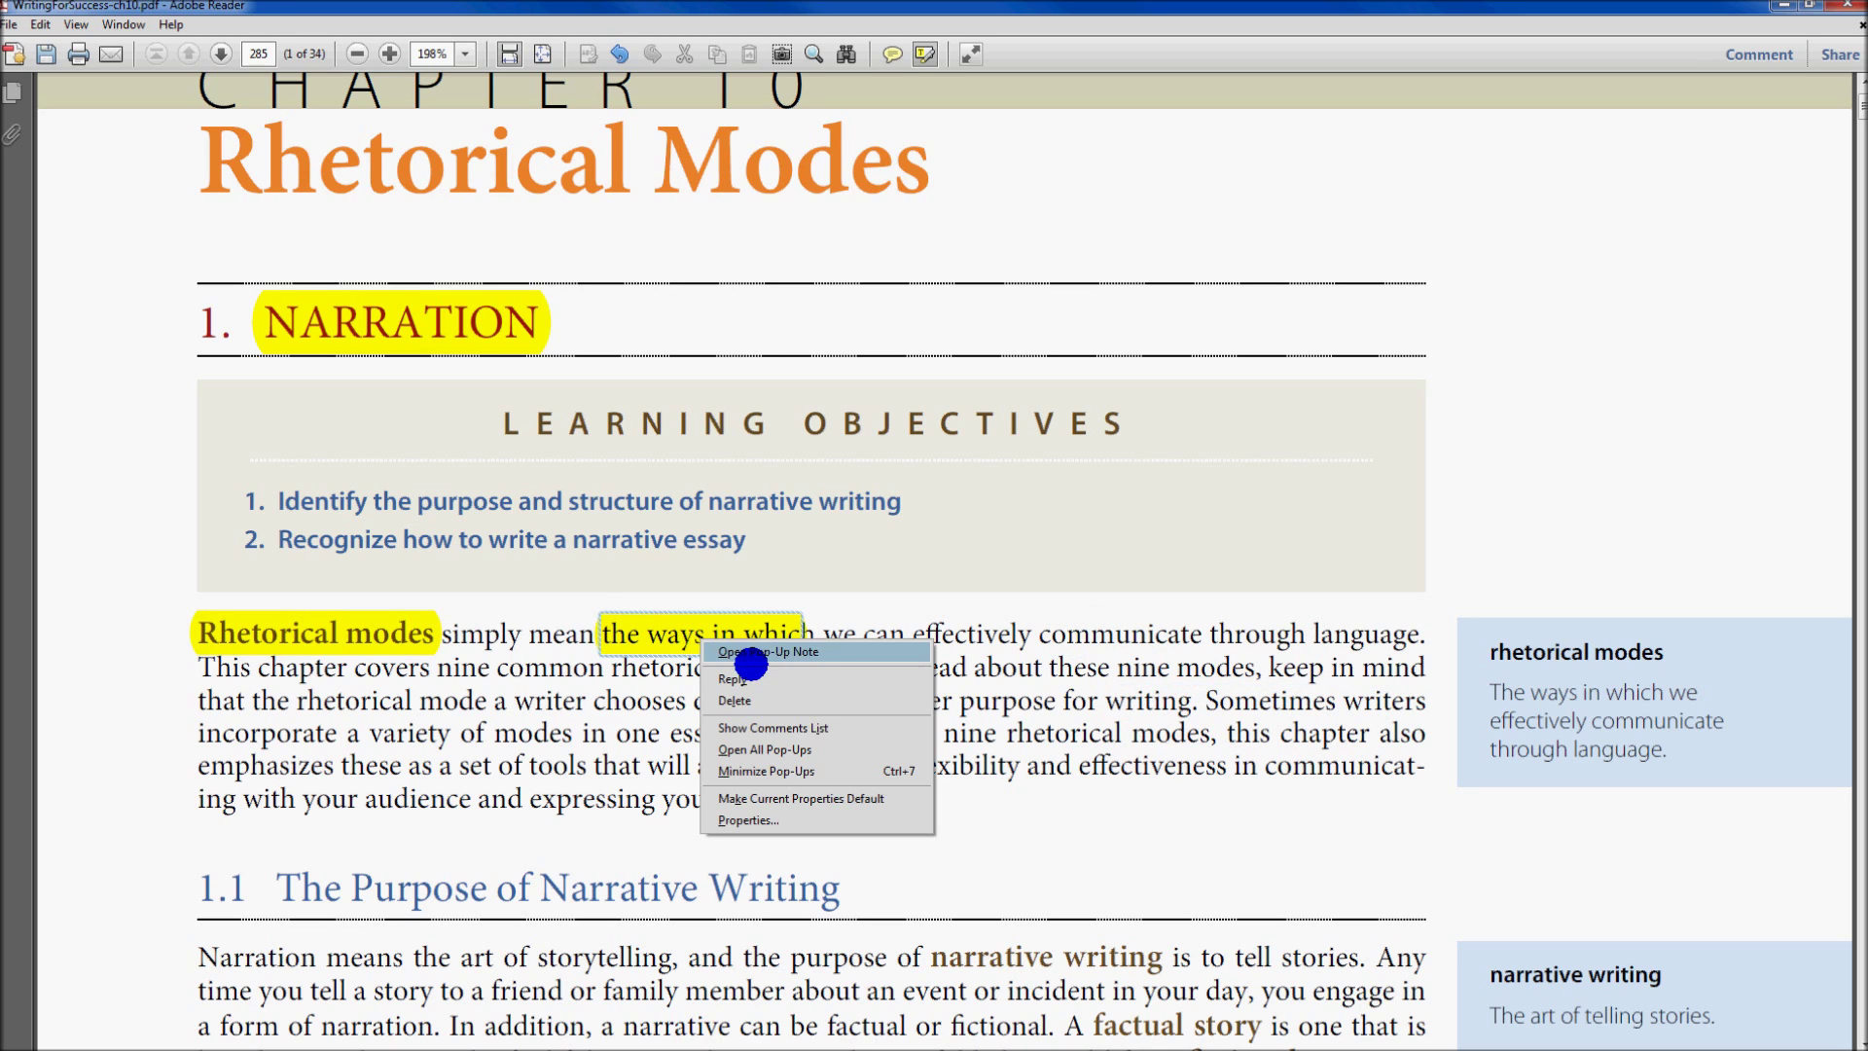
left_click(752, 689)
right_click(370, 638)
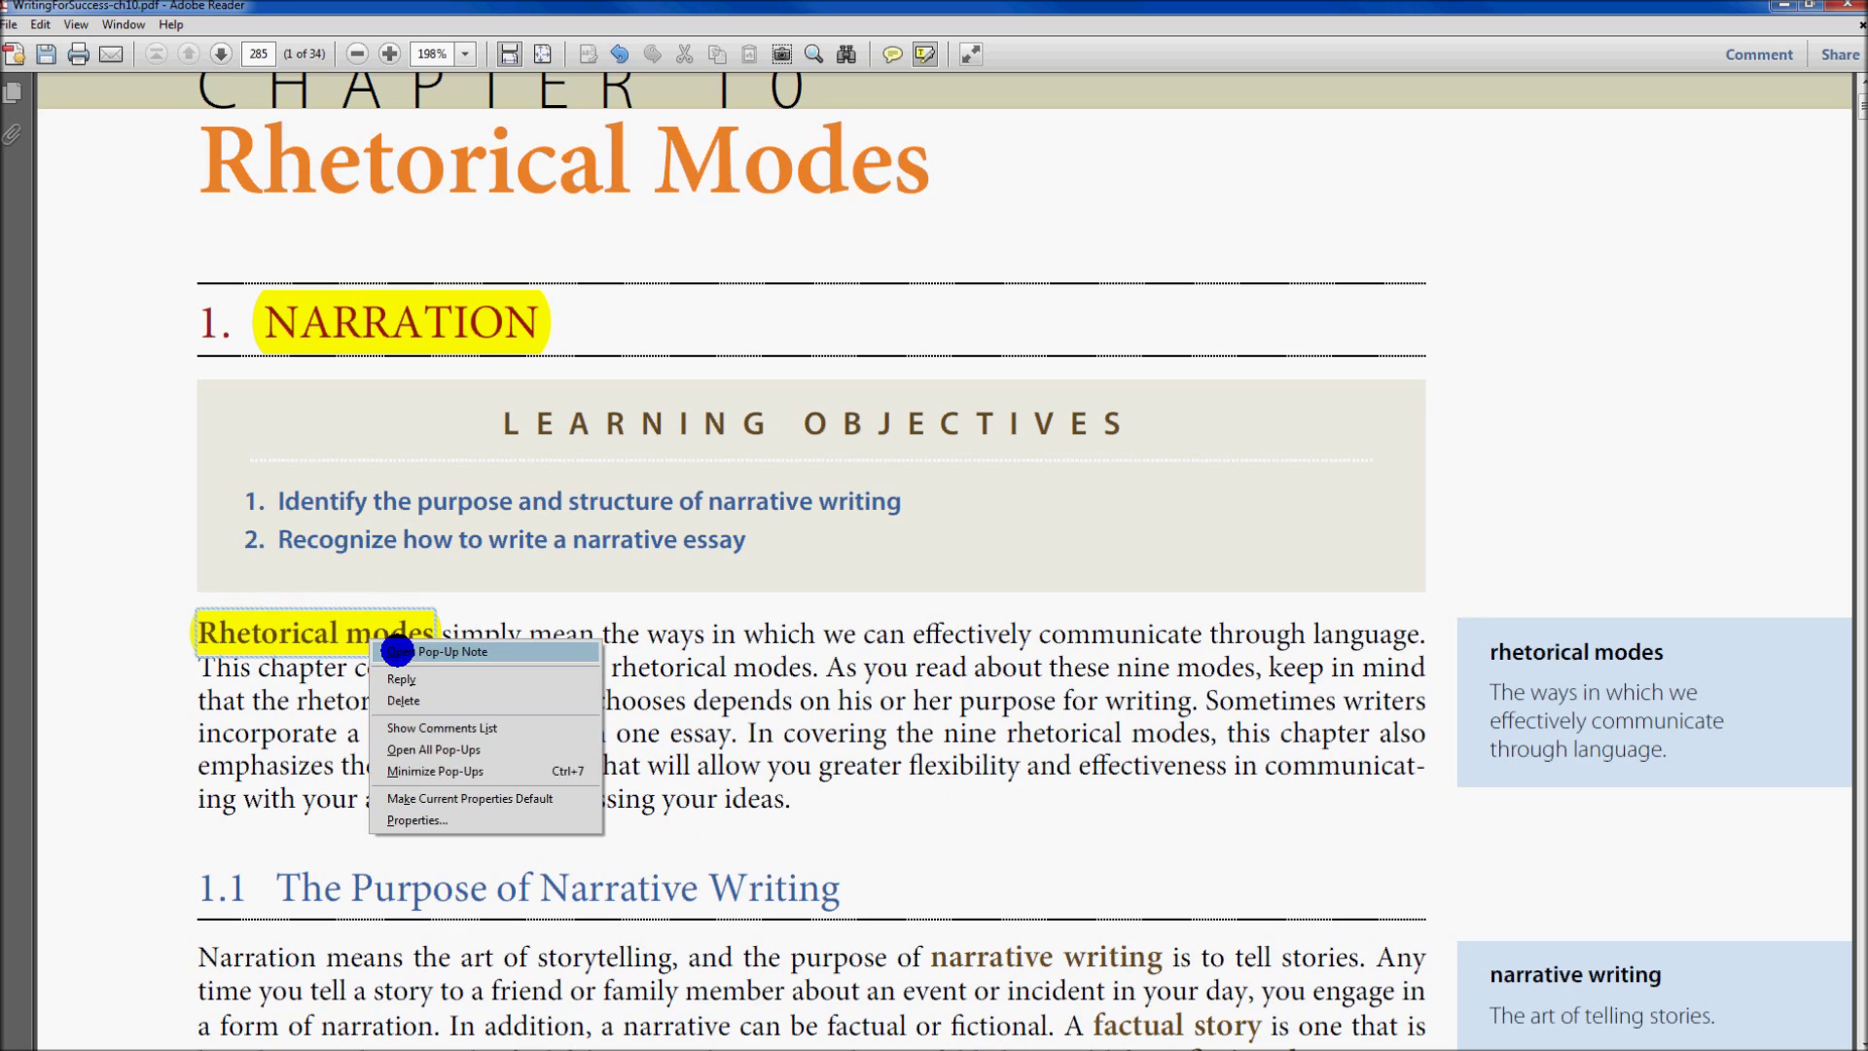
left_click(415, 698)
right_click(415, 323)
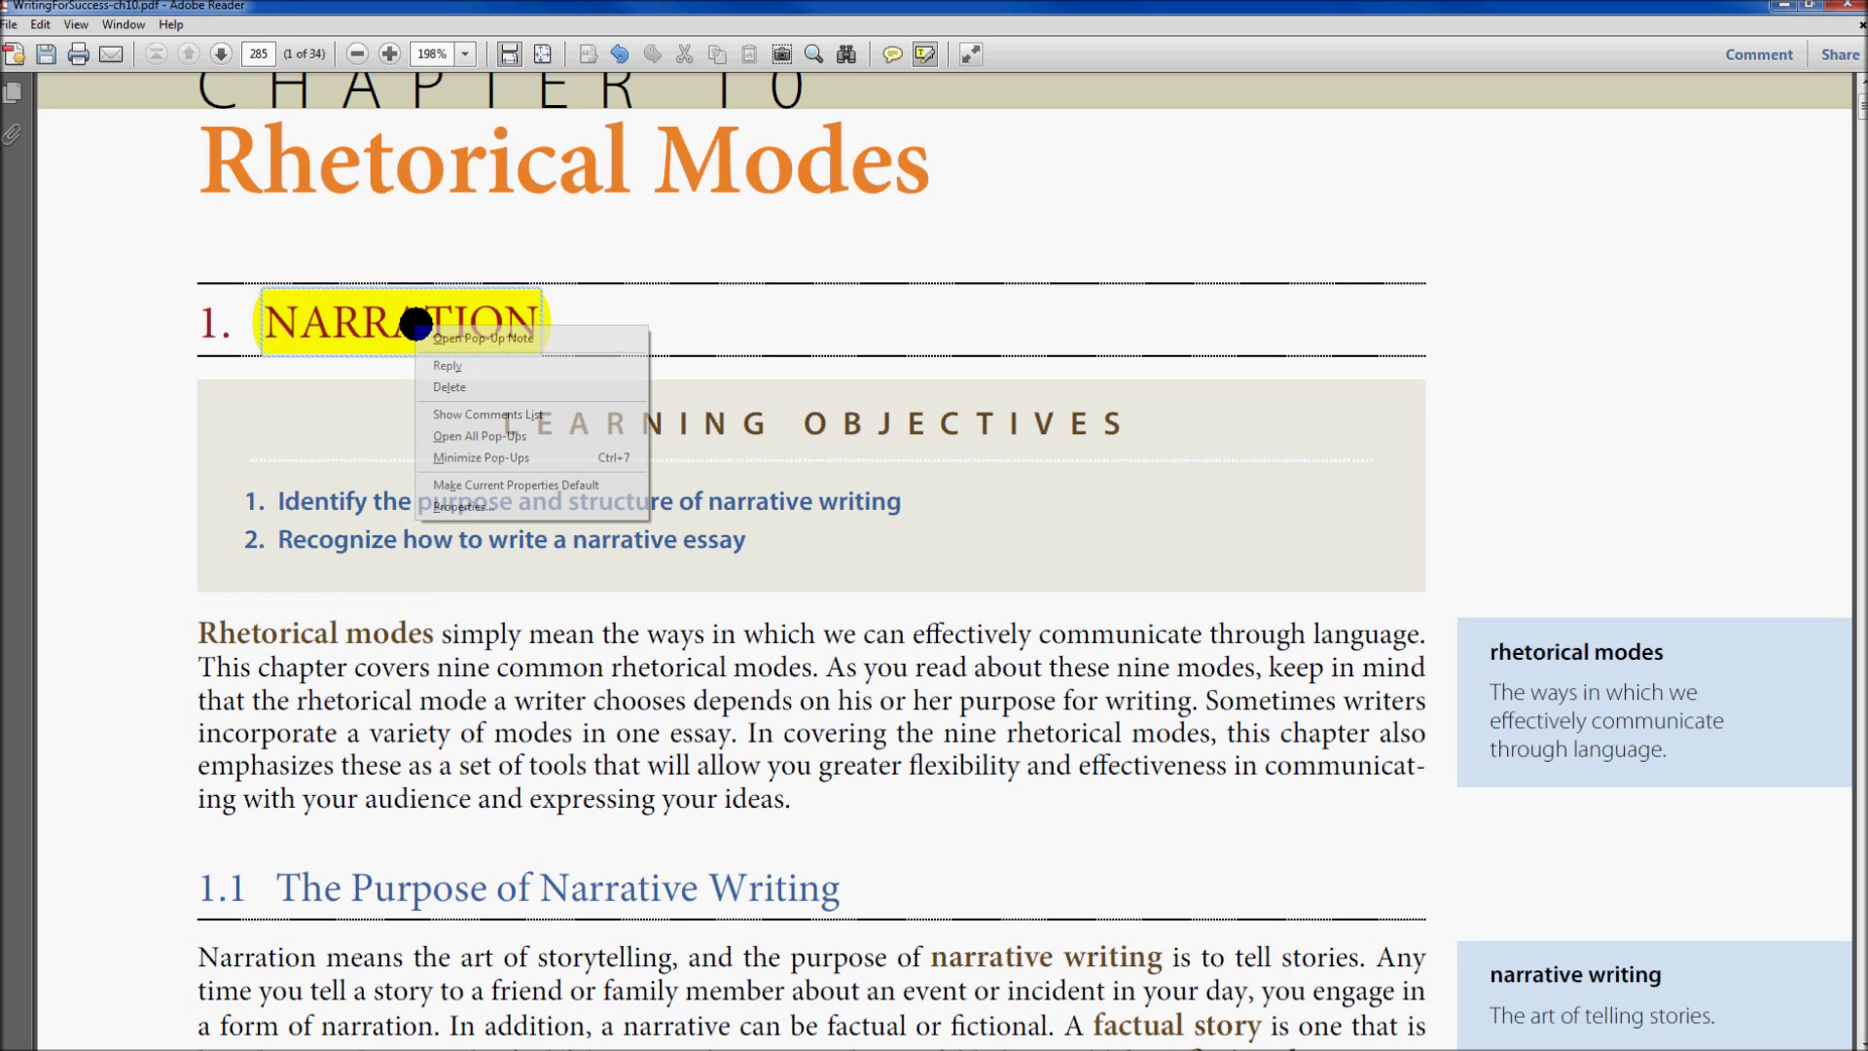
left_click(492, 386)
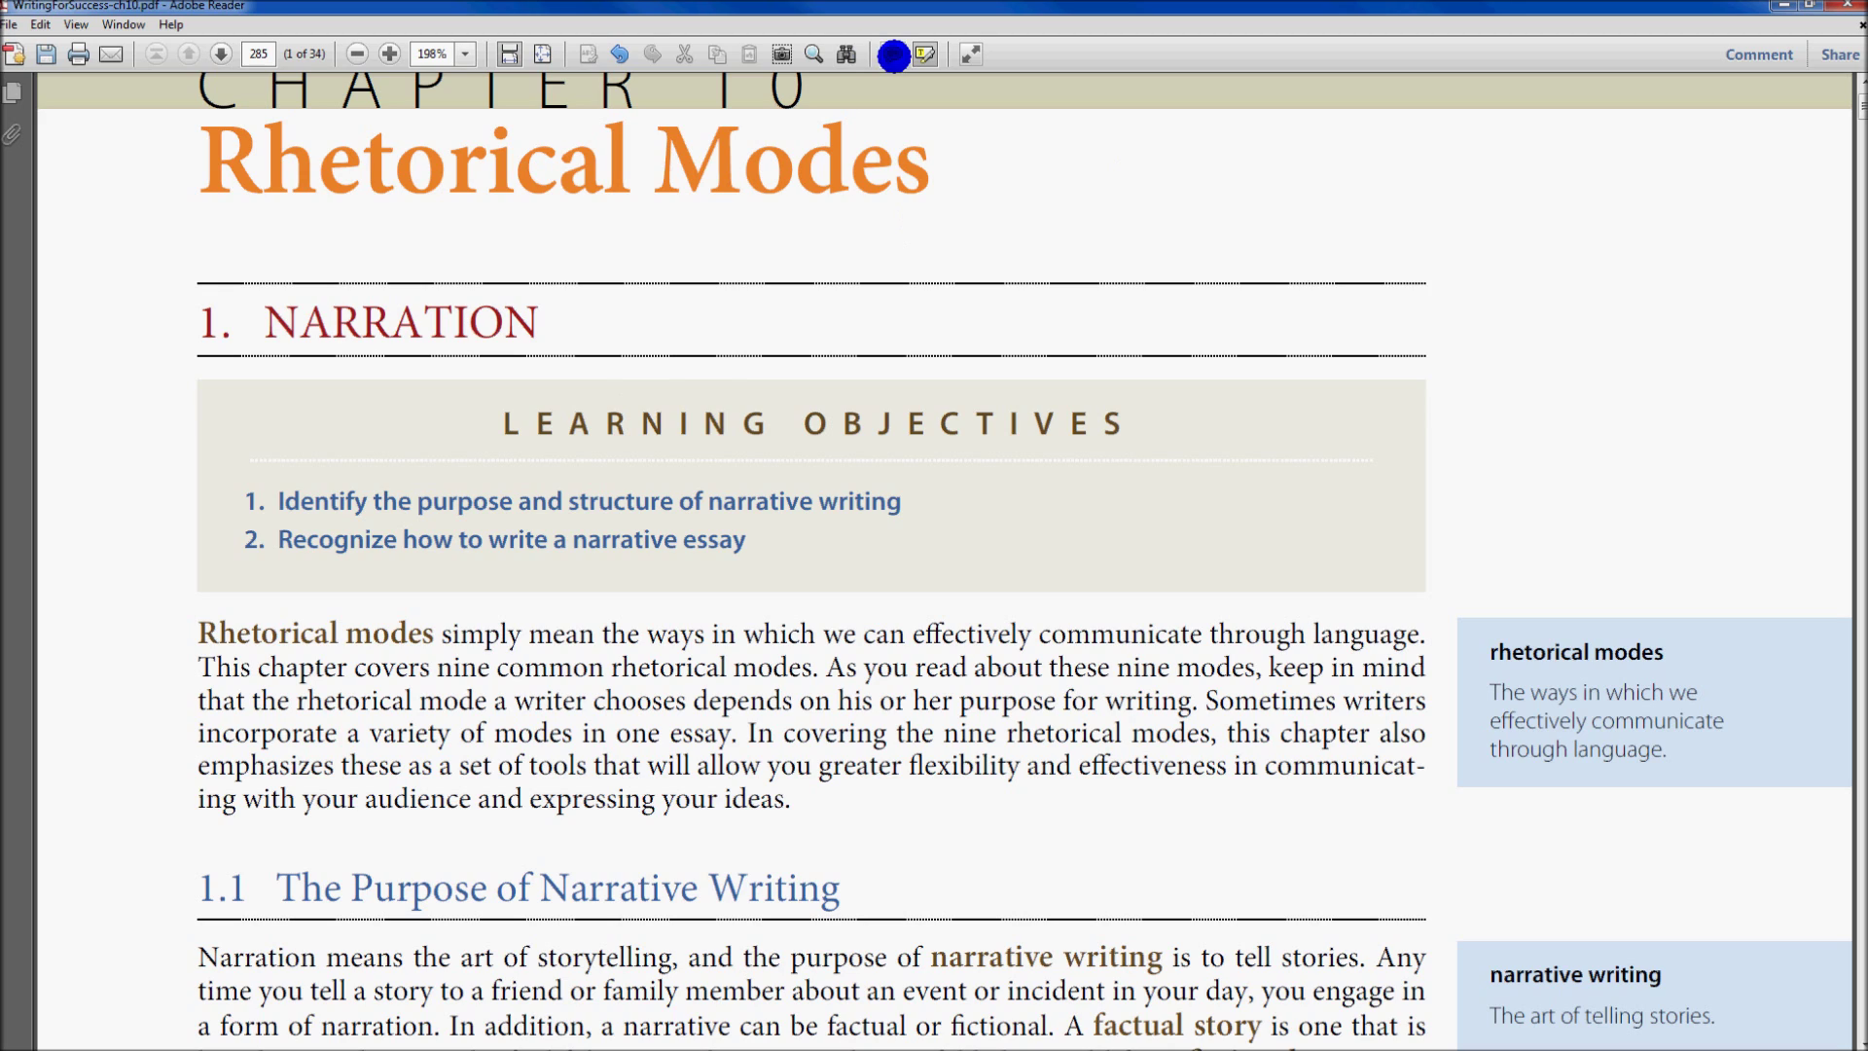
Place a sticky note reading 'hello' beside the NARRATION heading and close its popup.
left_click(893, 55)
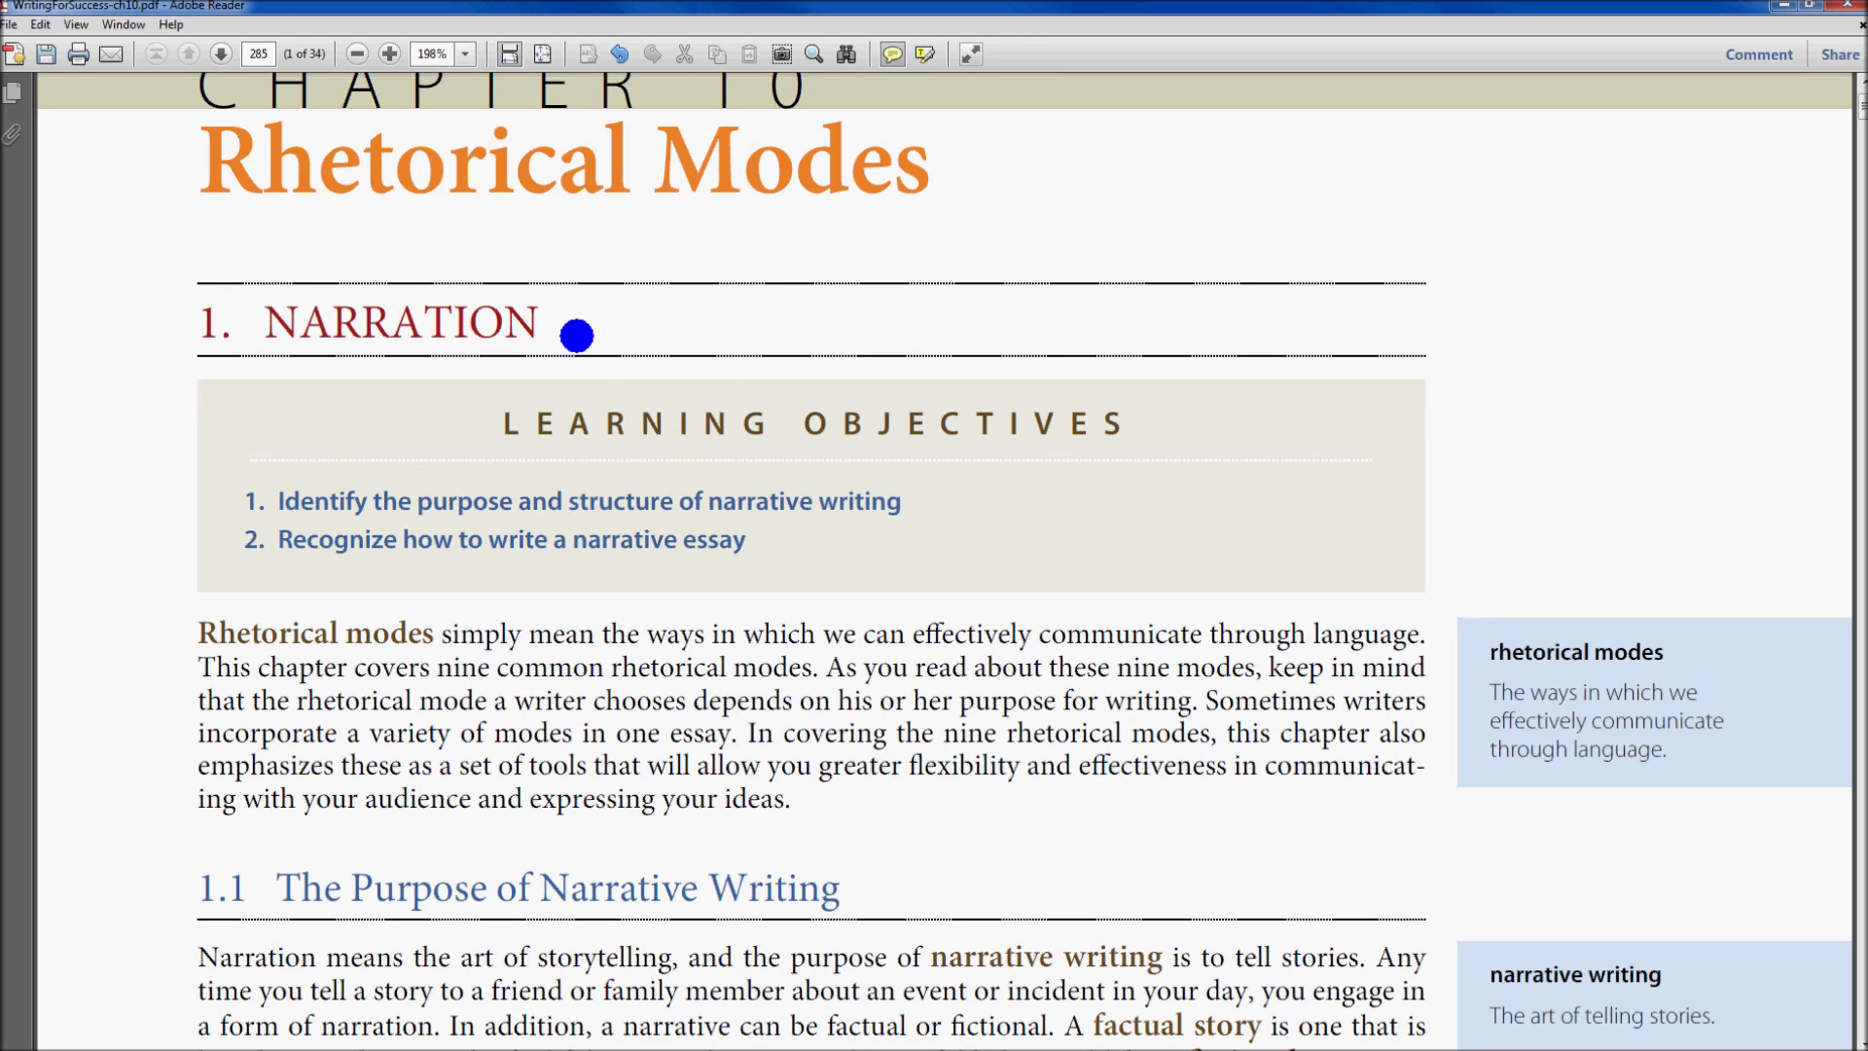
scroll(541, 636, "down", 2)
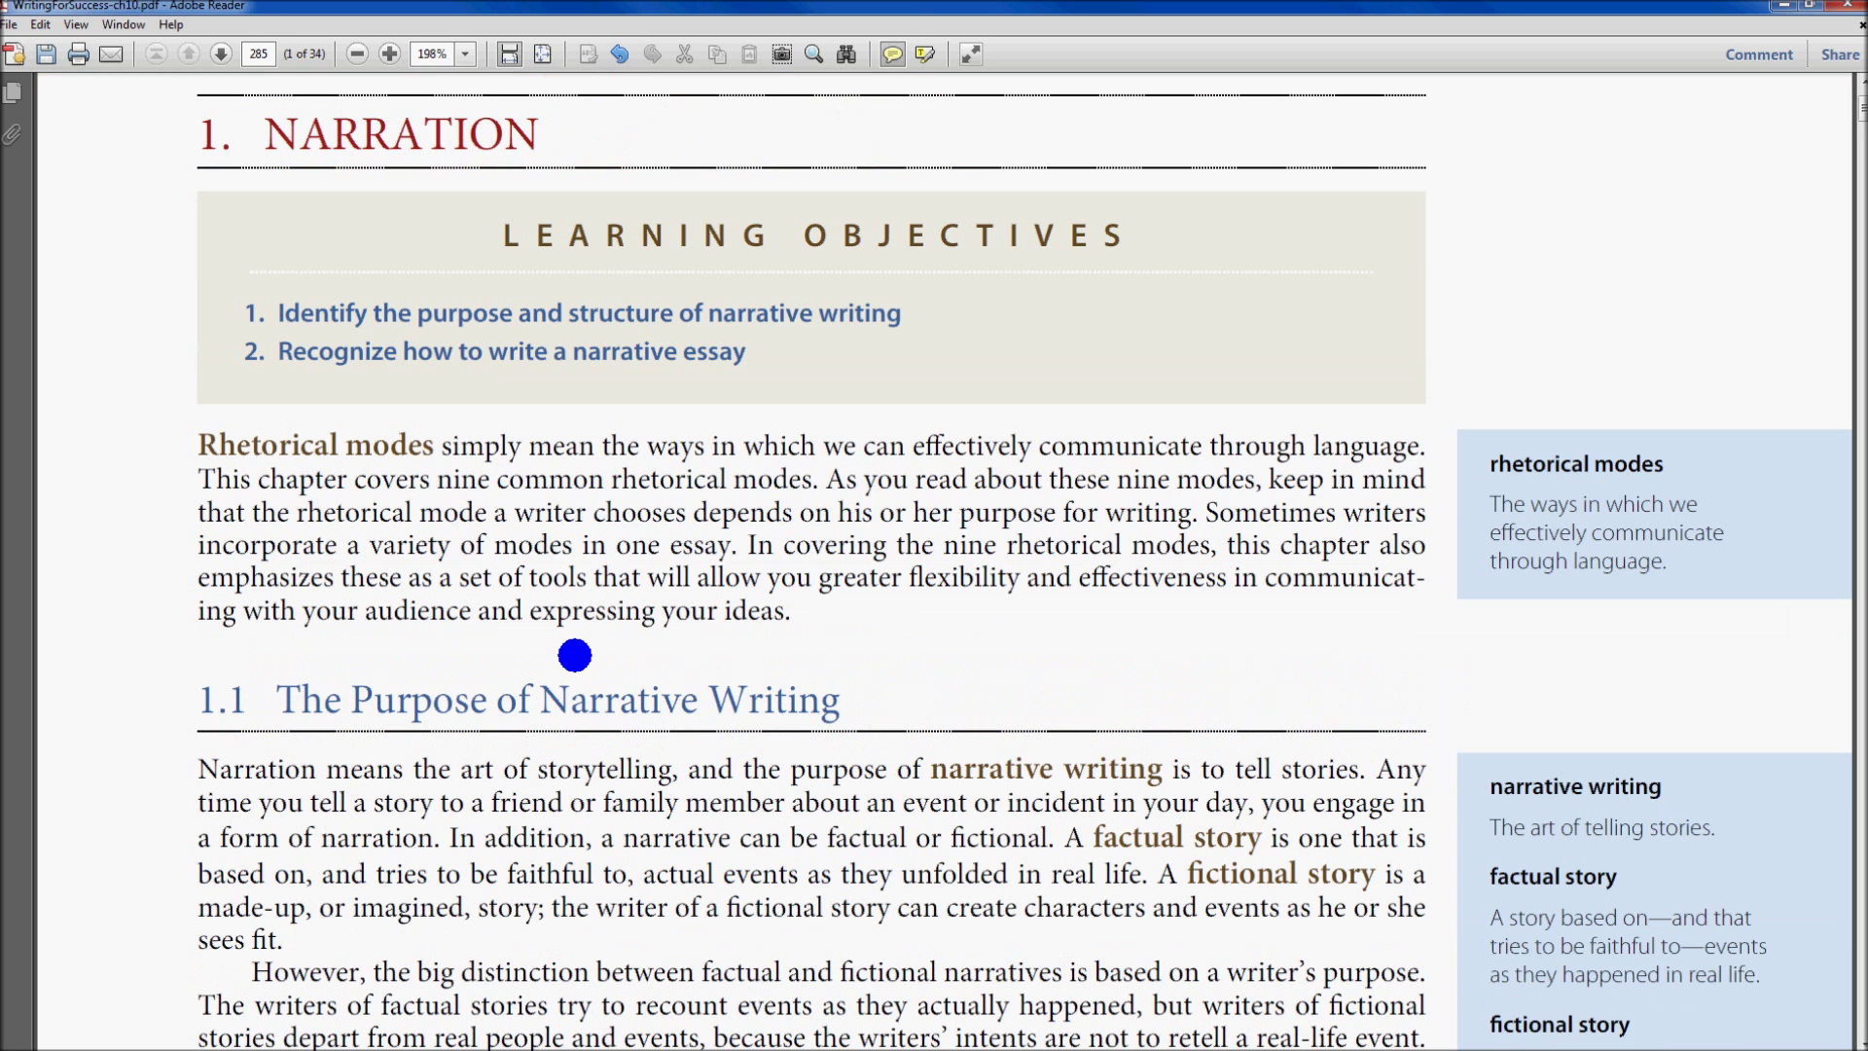
scroll(483, 639, "up", 2)
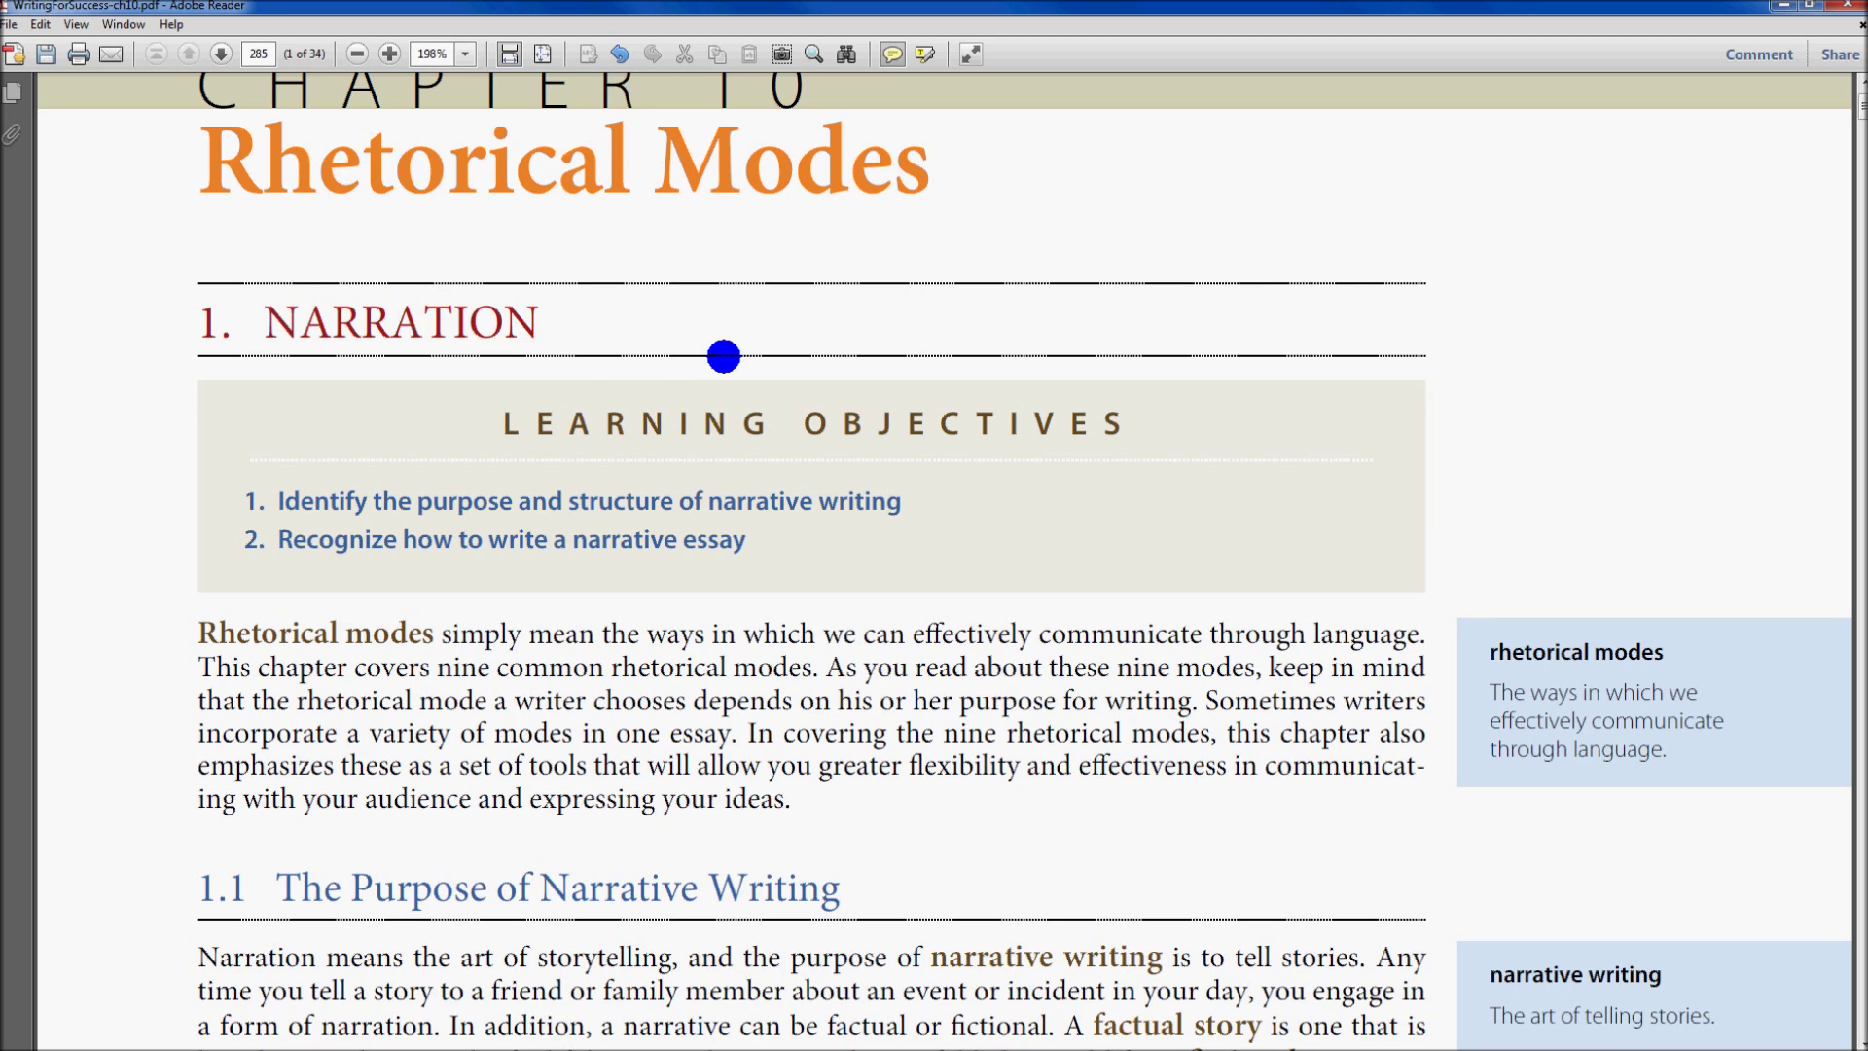
left_click(584, 322)
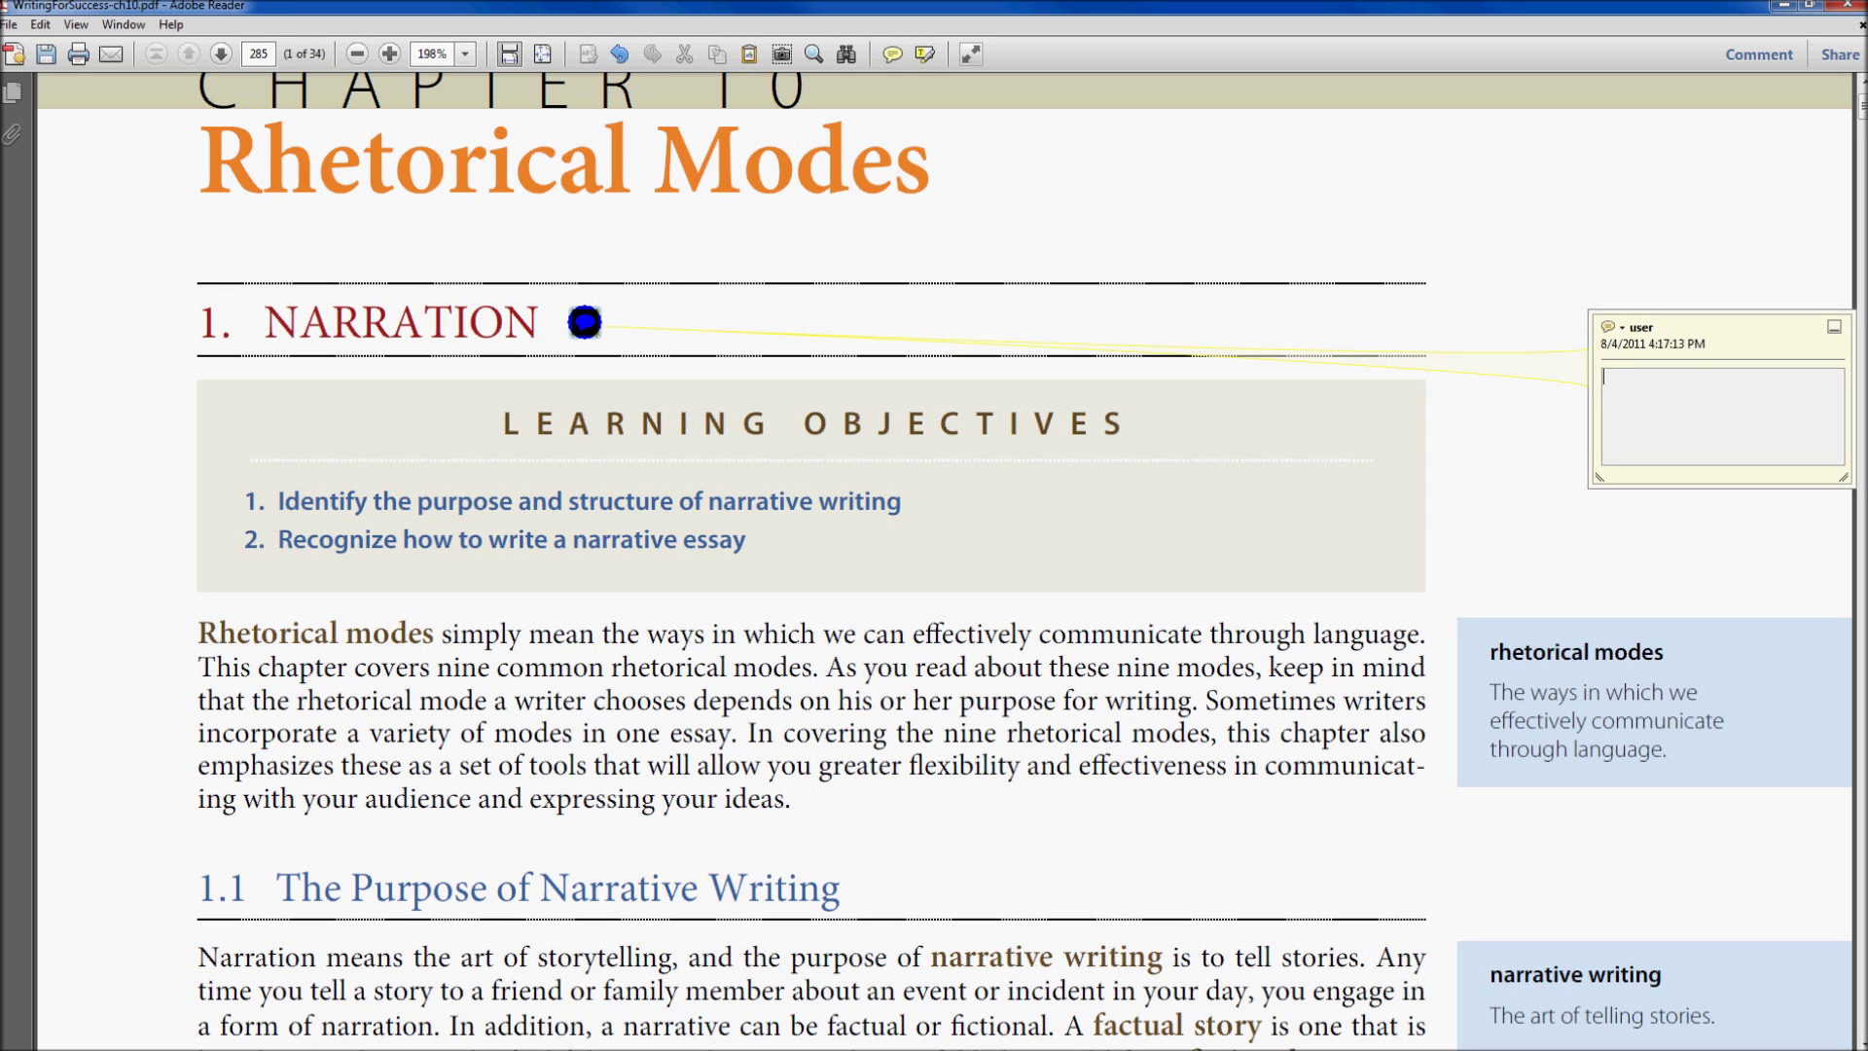
type("hello")
left_click(759, 430)
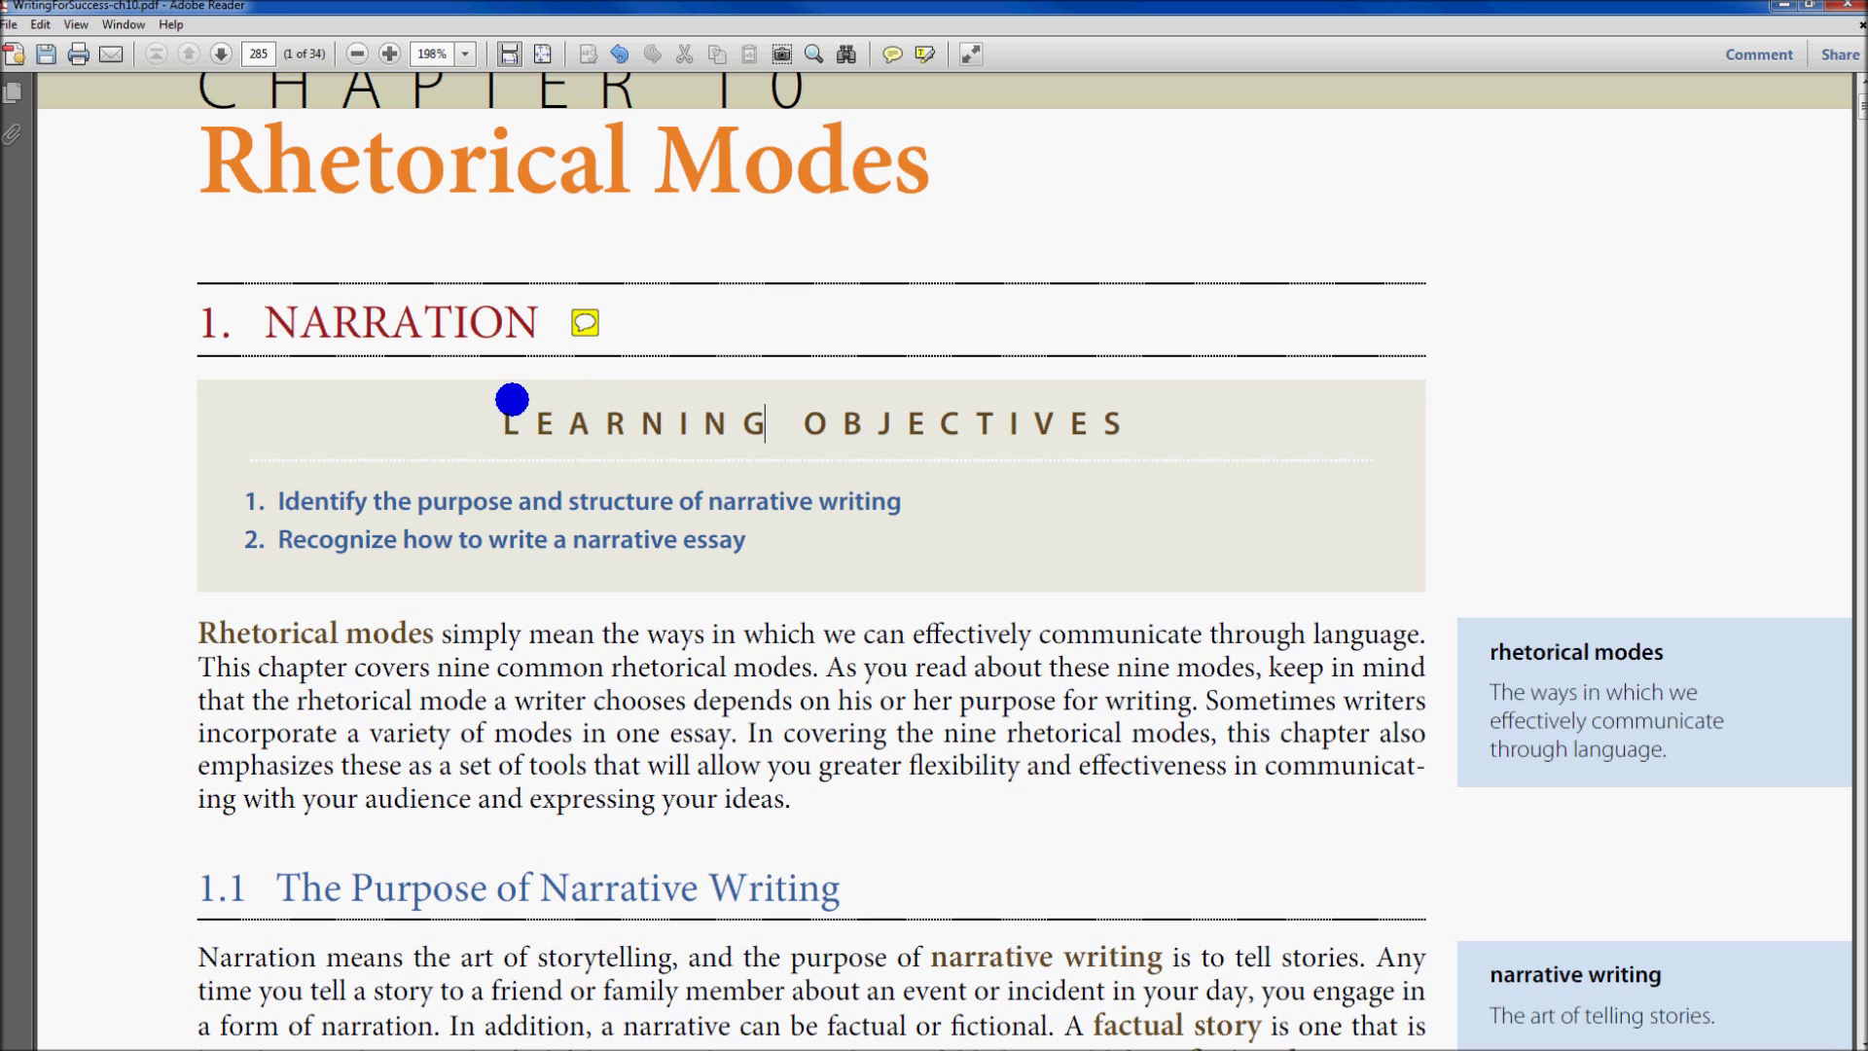
mouse_move(580, 341)
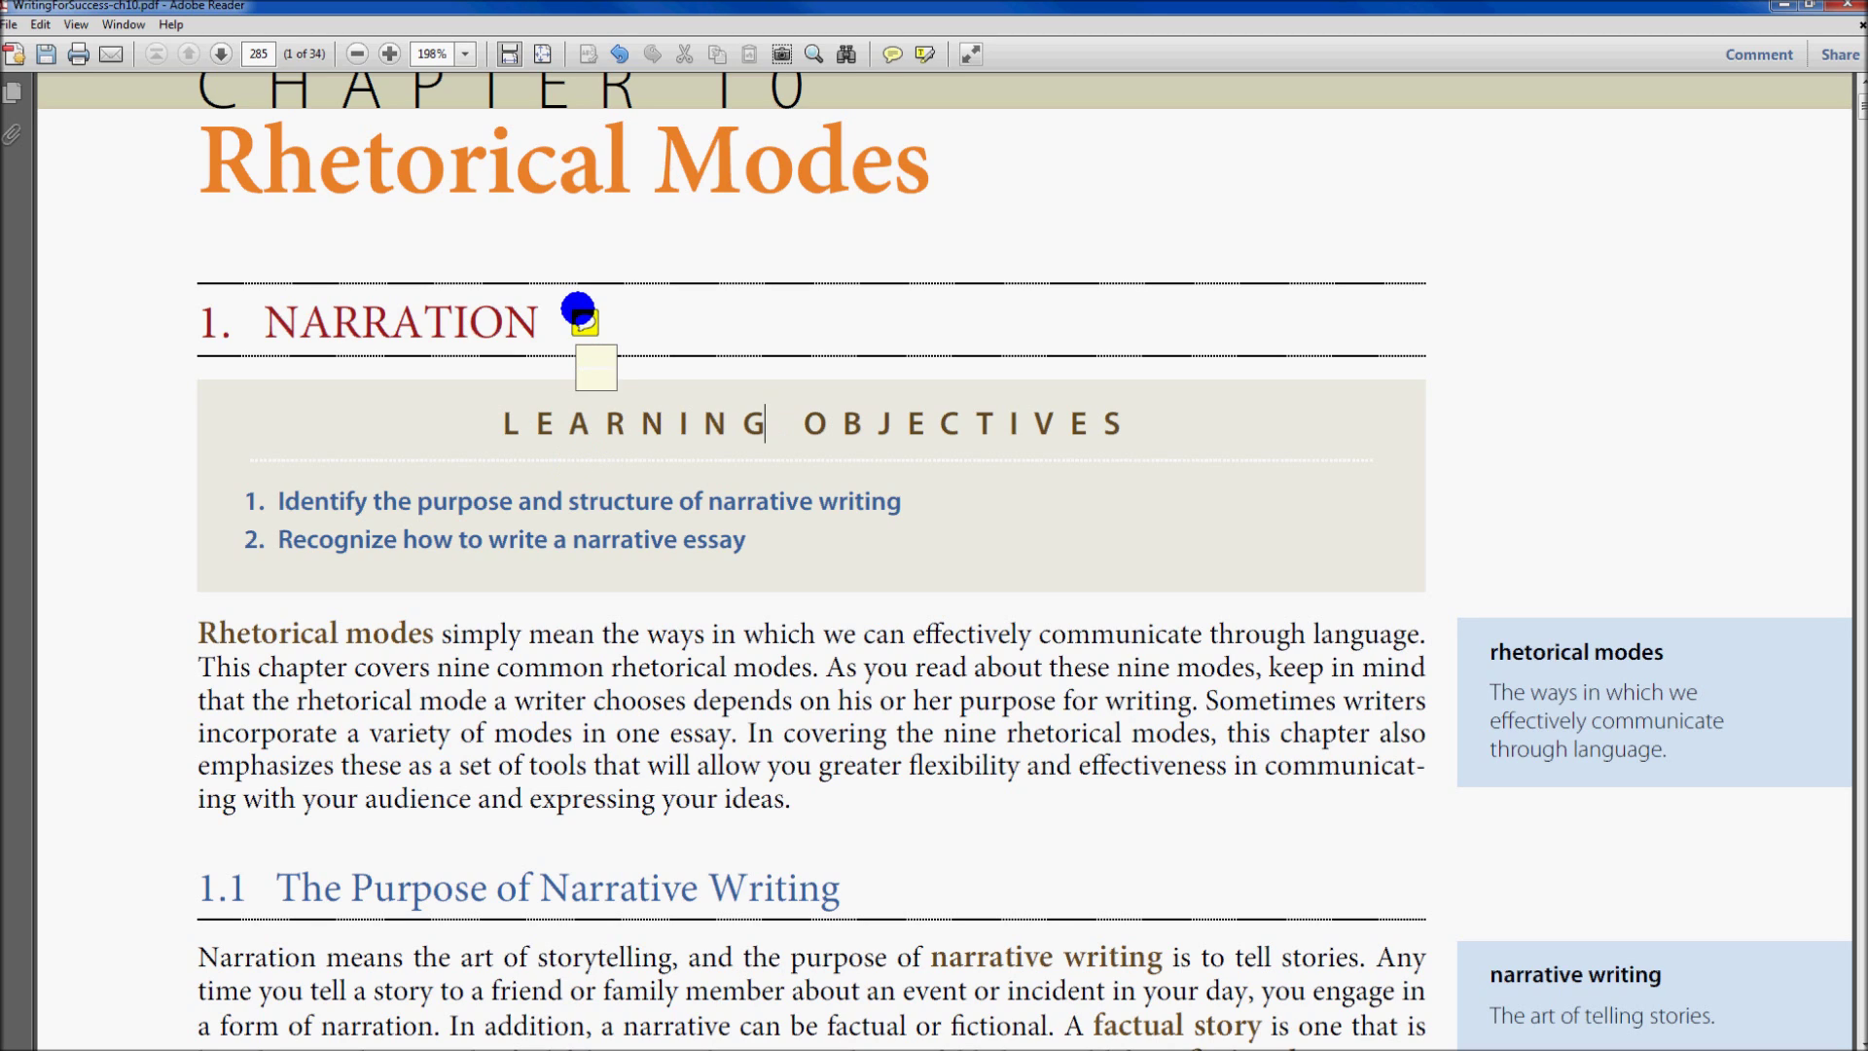
Remove the 'hello' sticky-note comment next to the NARRATION heading.
right_click(586, 328)
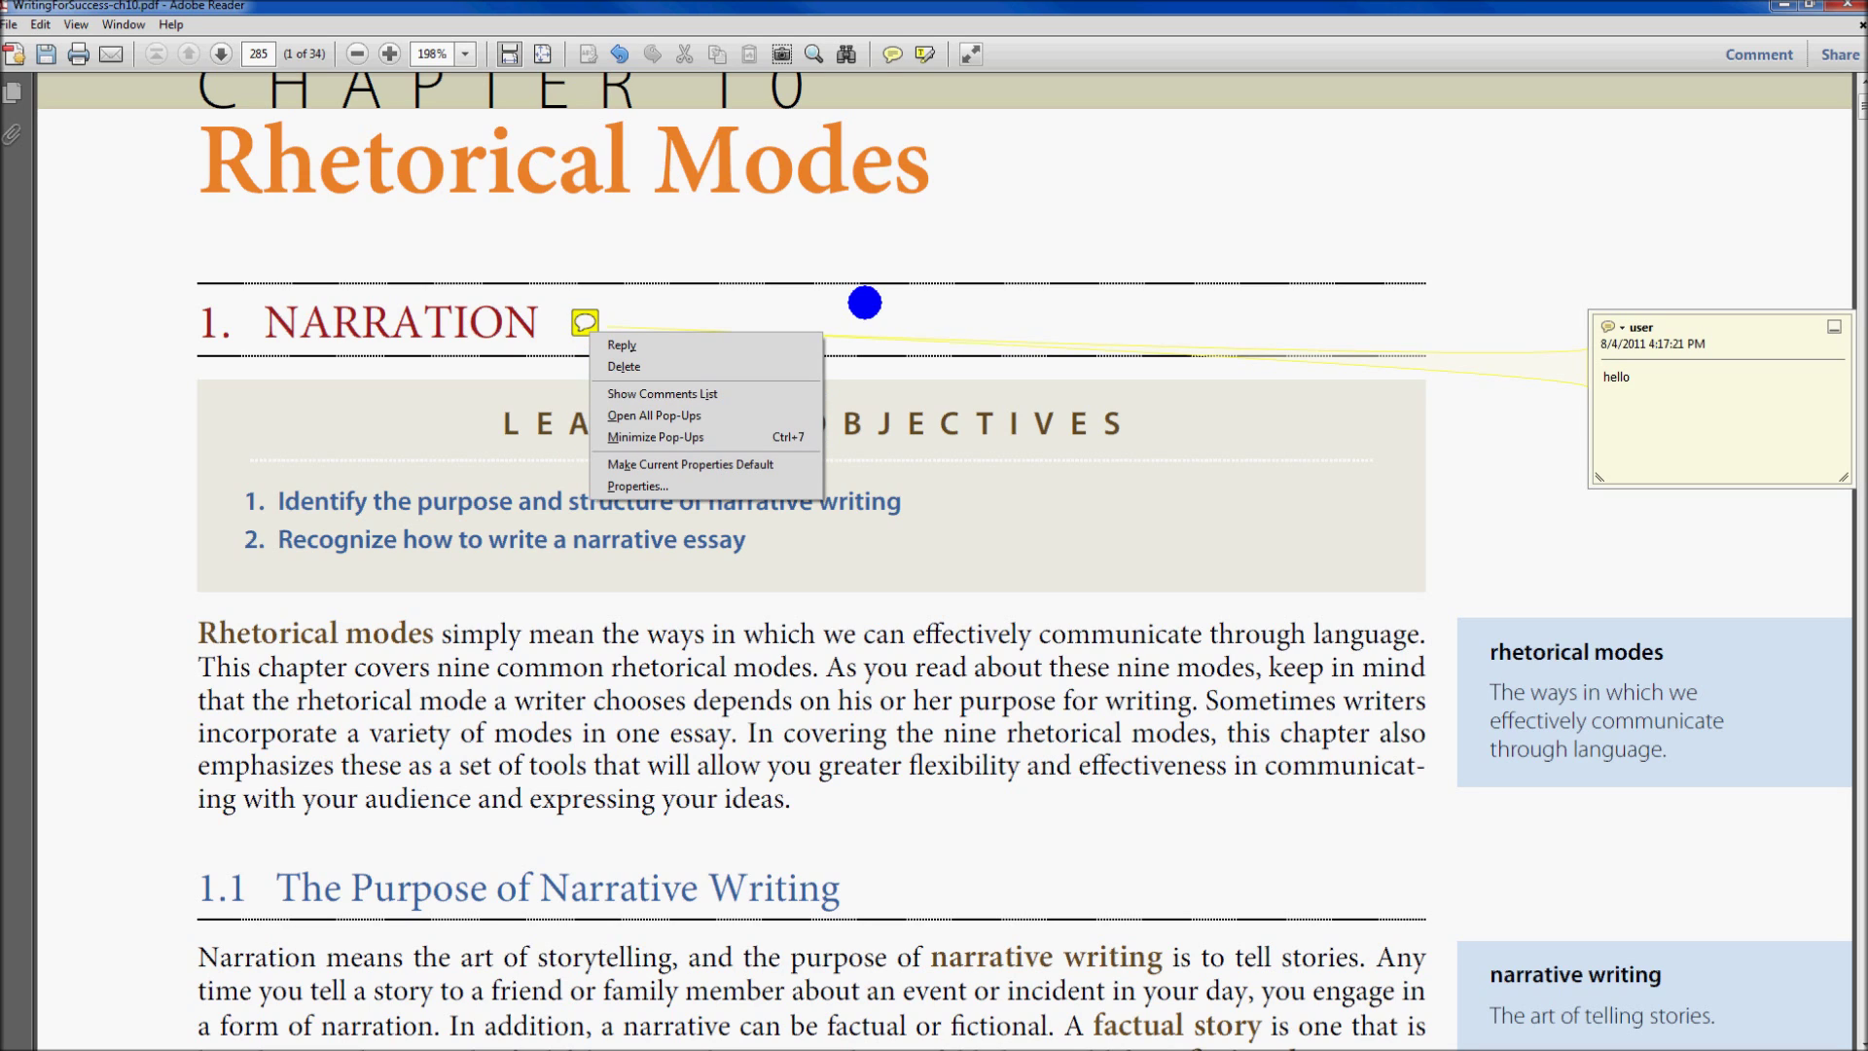
left_click(516, 353)
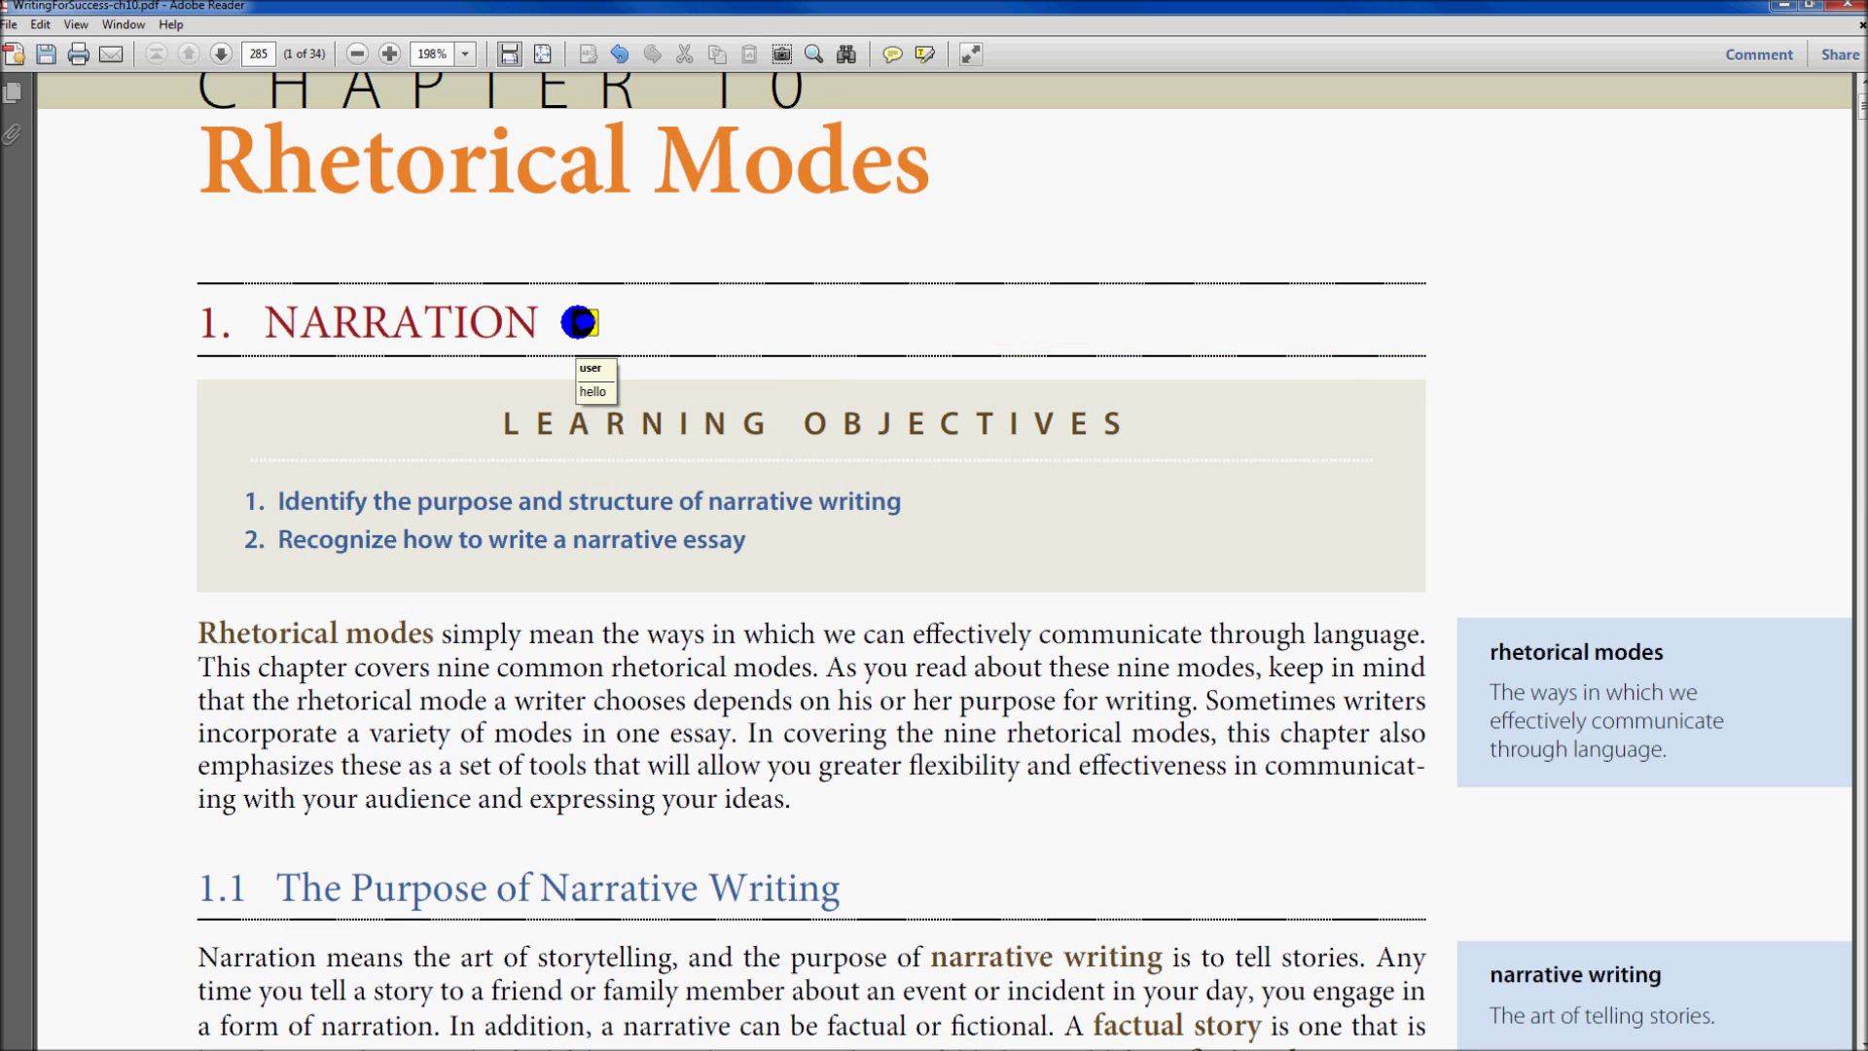
right_click(585, 324)
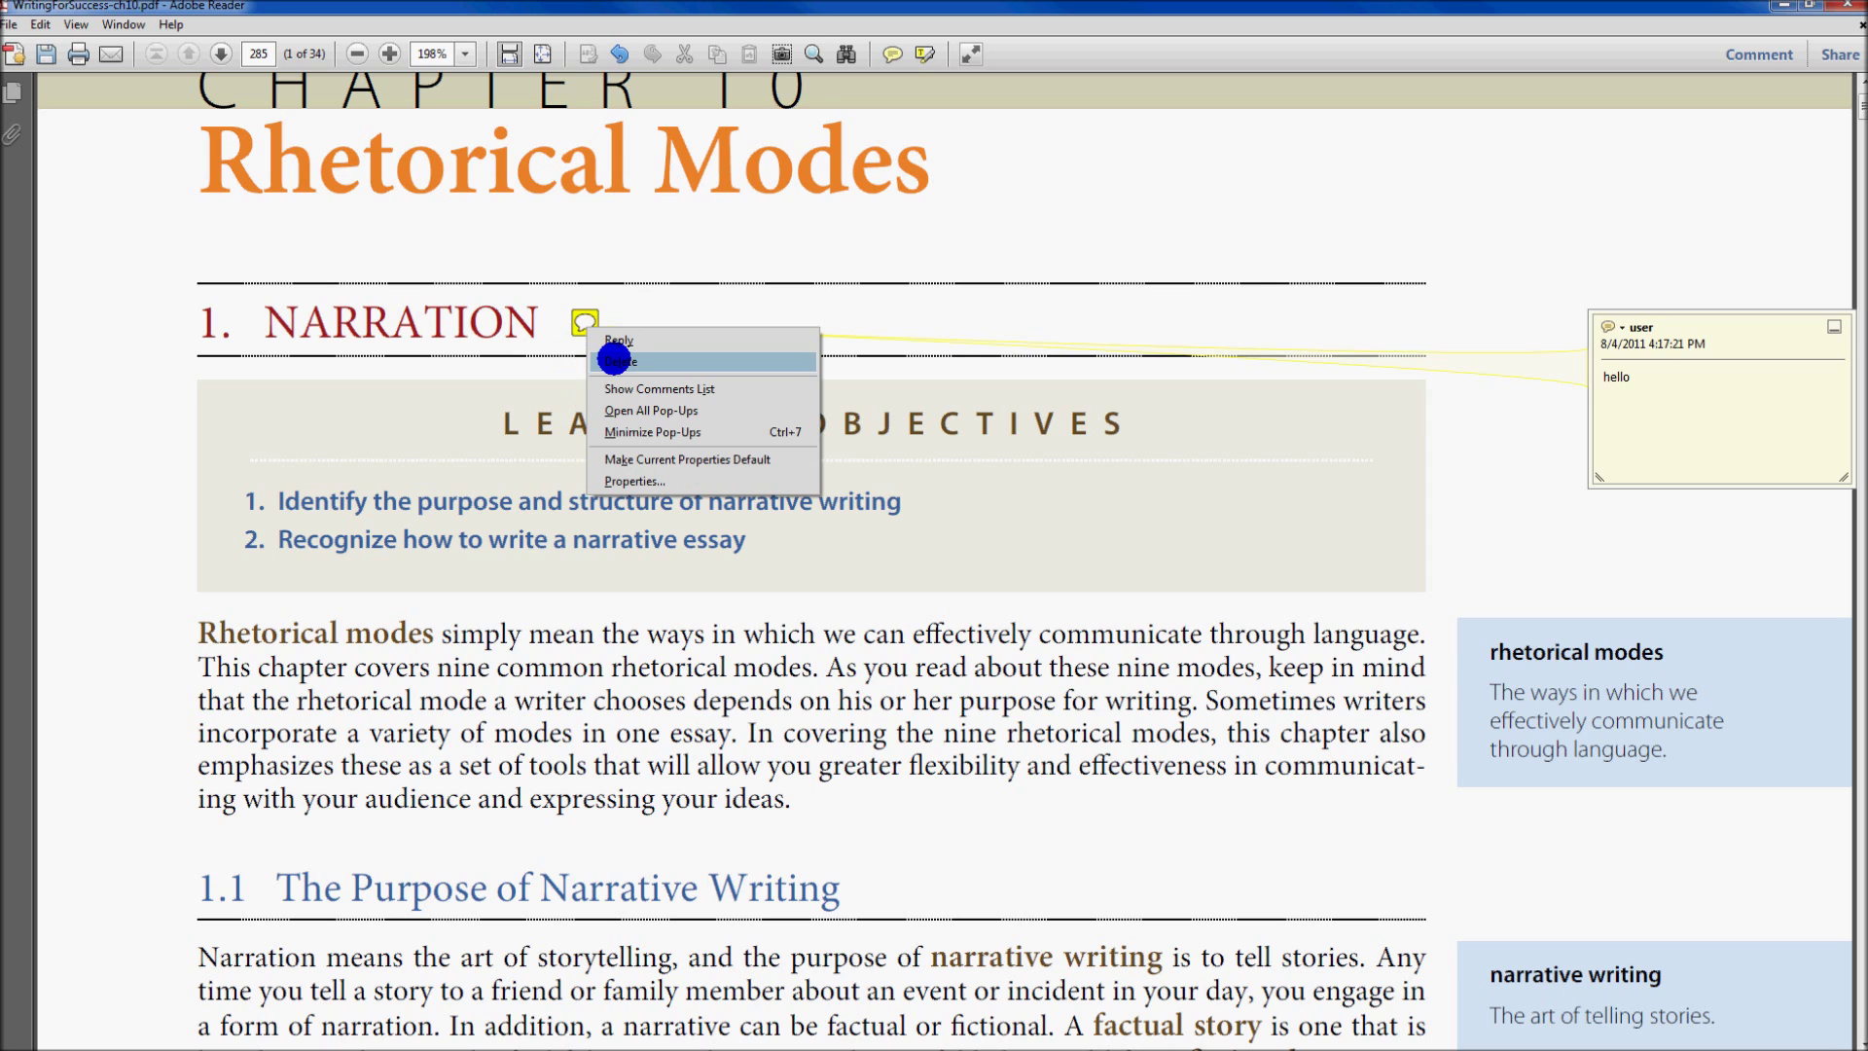
left_click(614, 360)
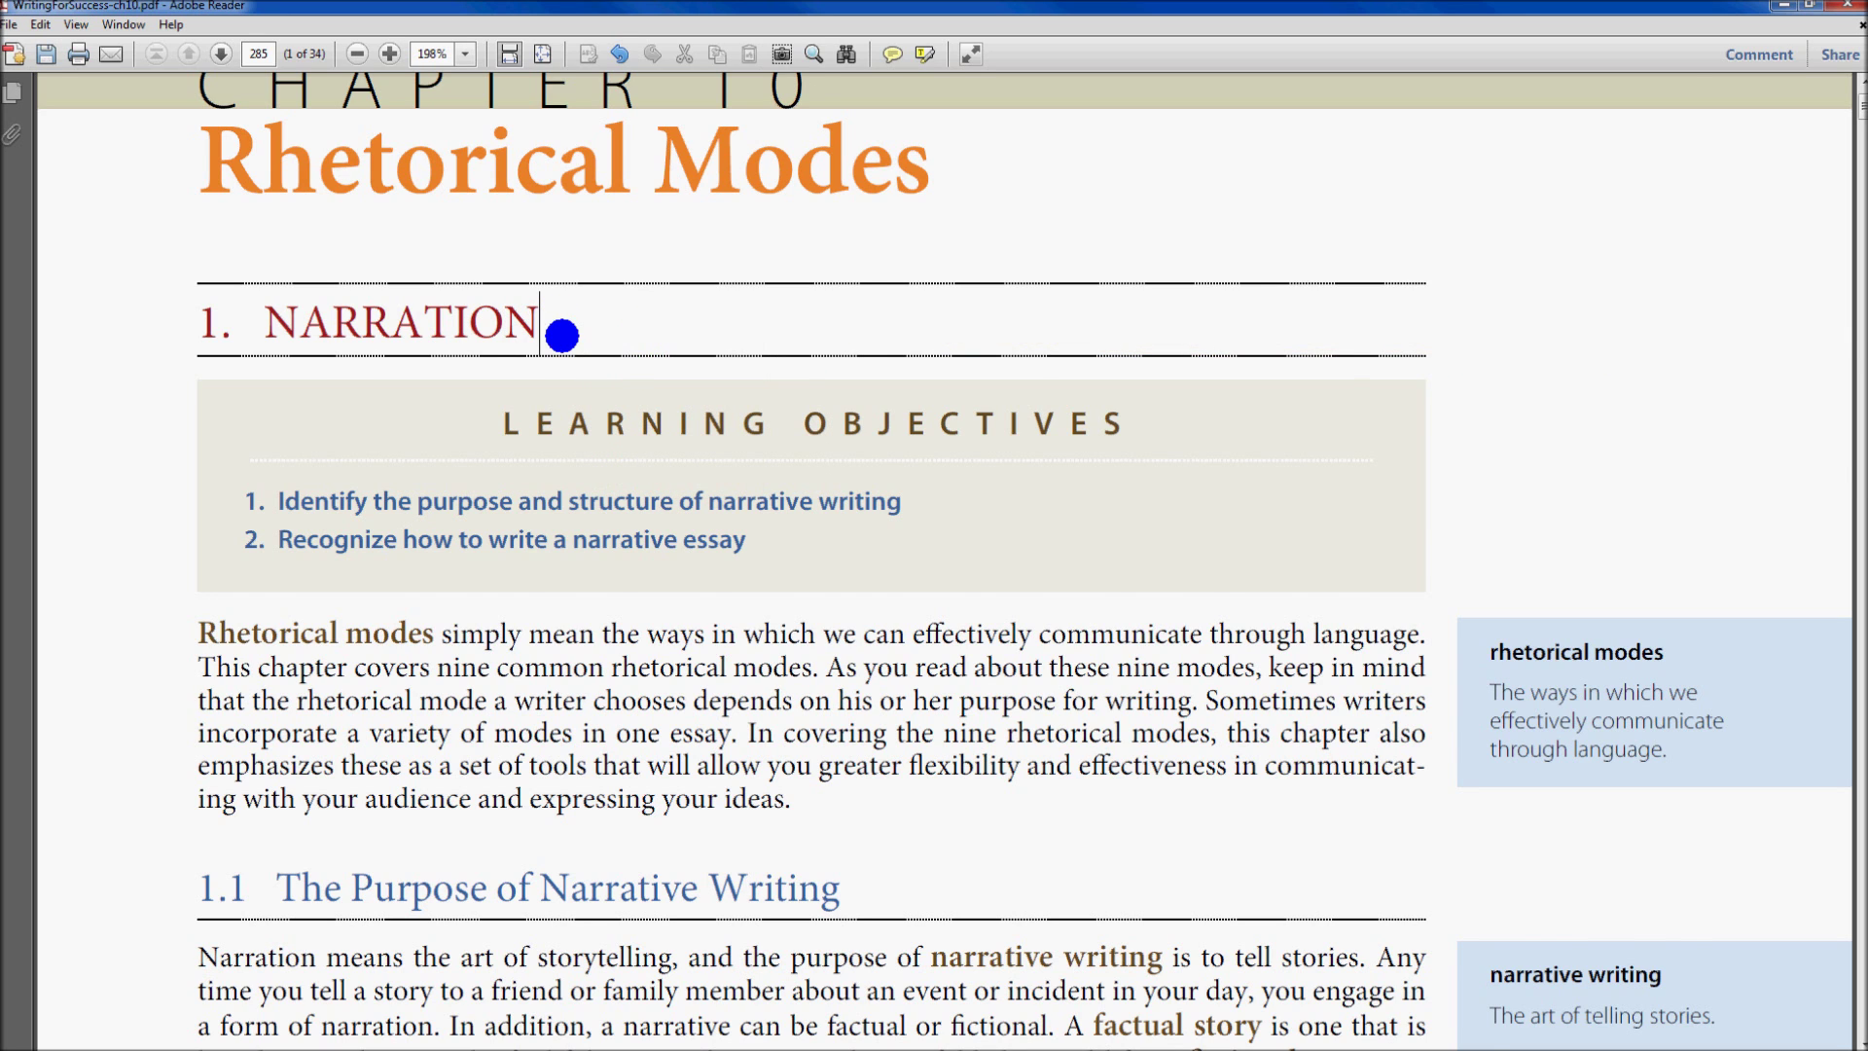
scroll(558, 337, "down", 3)
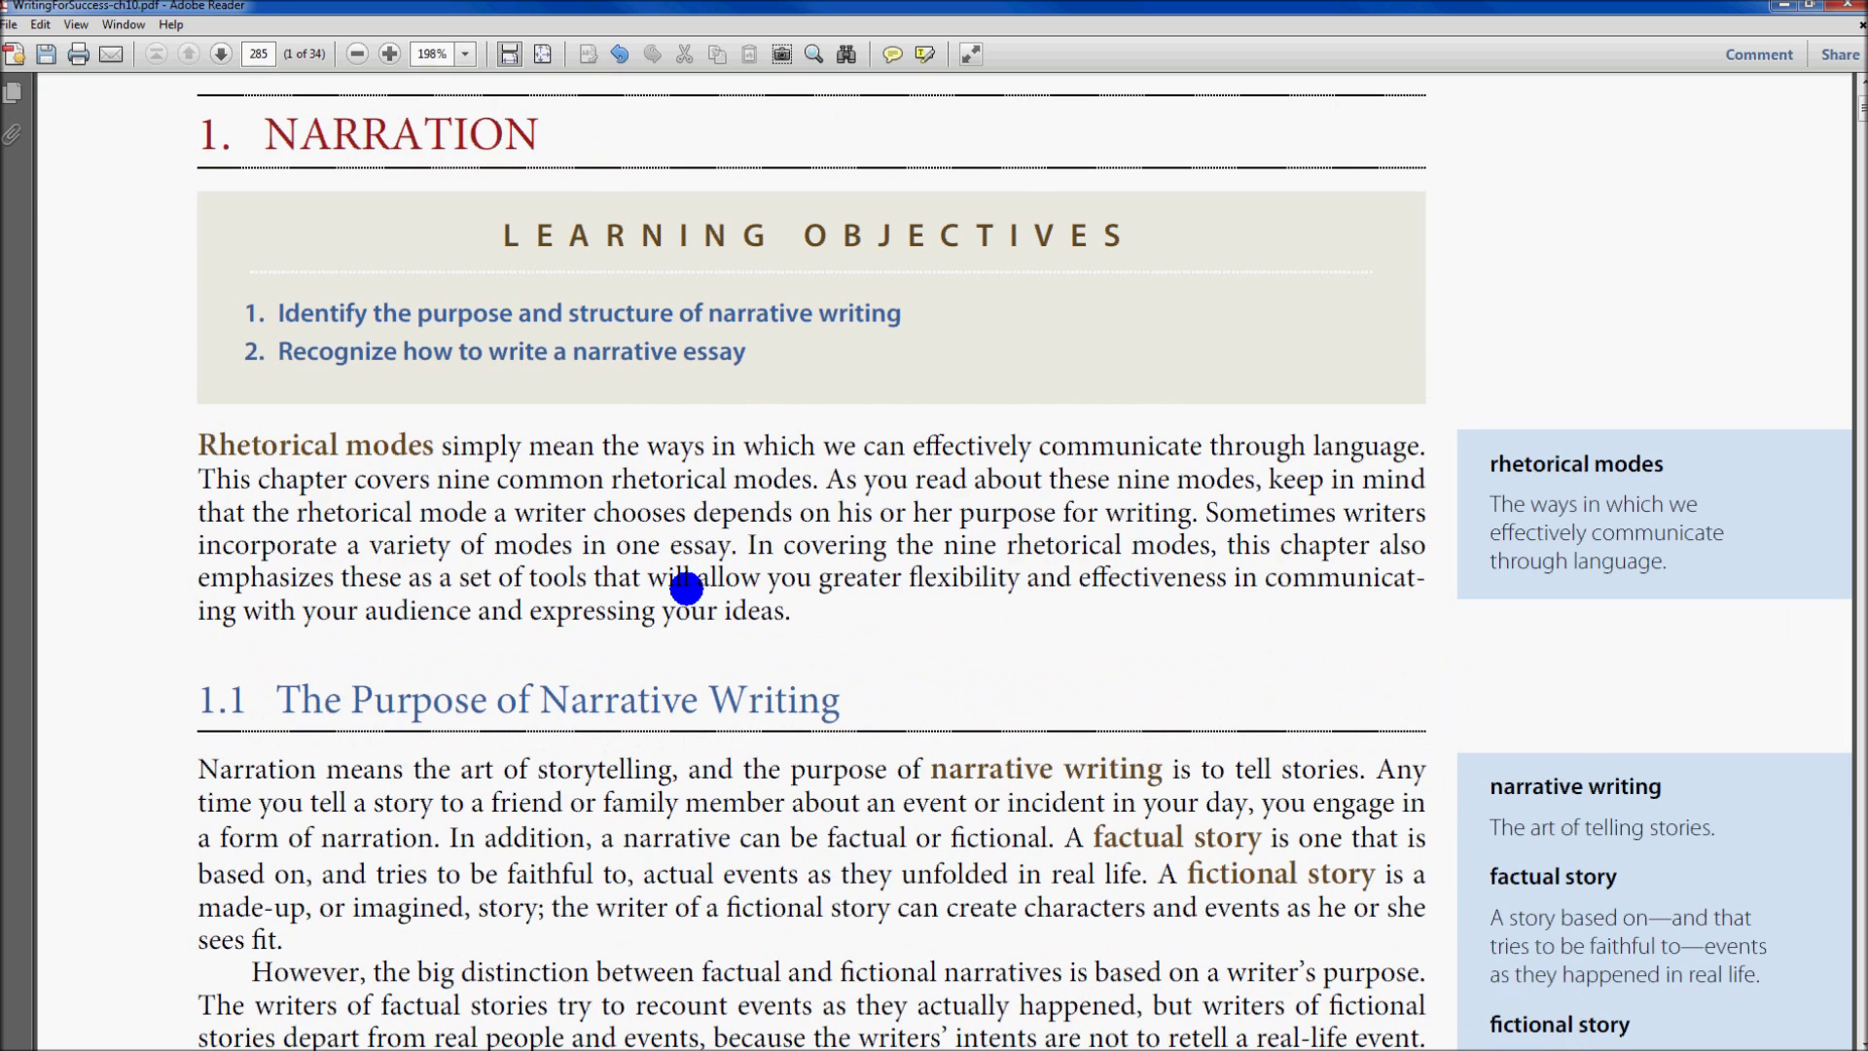
scroll(685, 588, "up", 5)
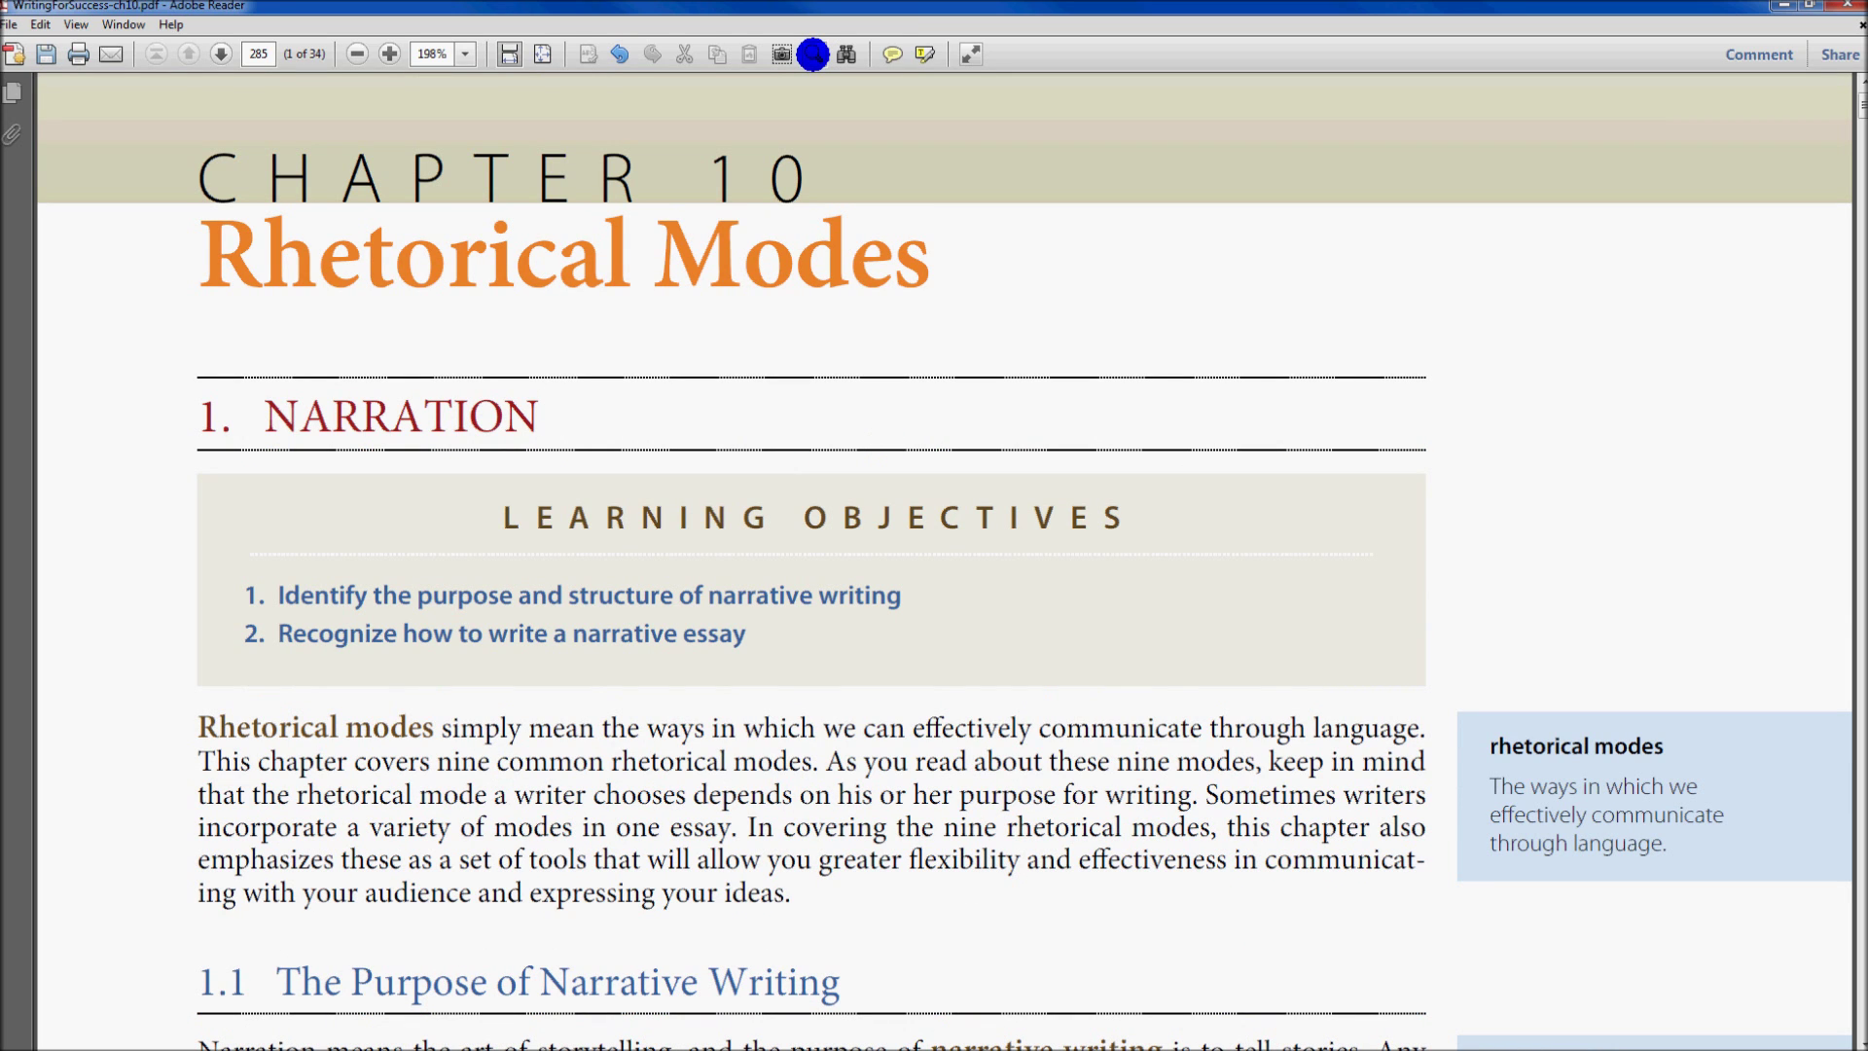
Open the Find box and place the cursor in its empty search field.
left_click(813, 54)
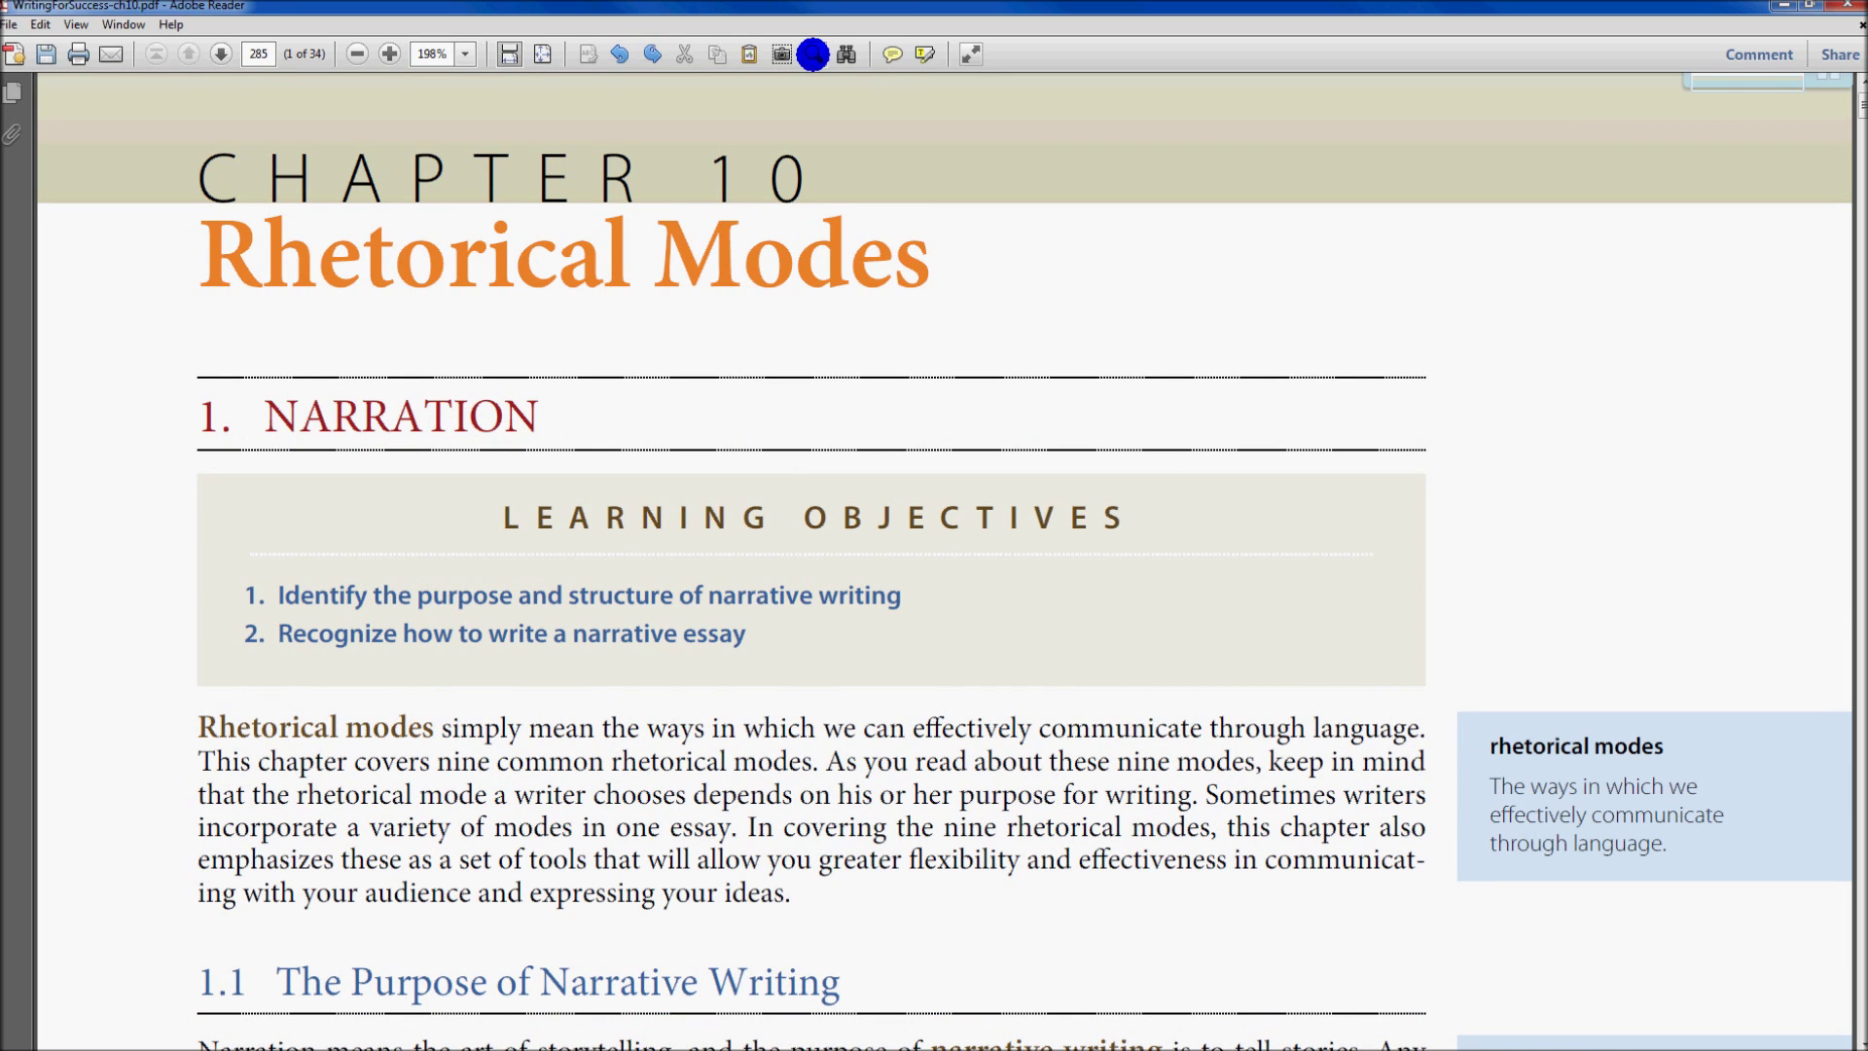
left_click(1745, 95)
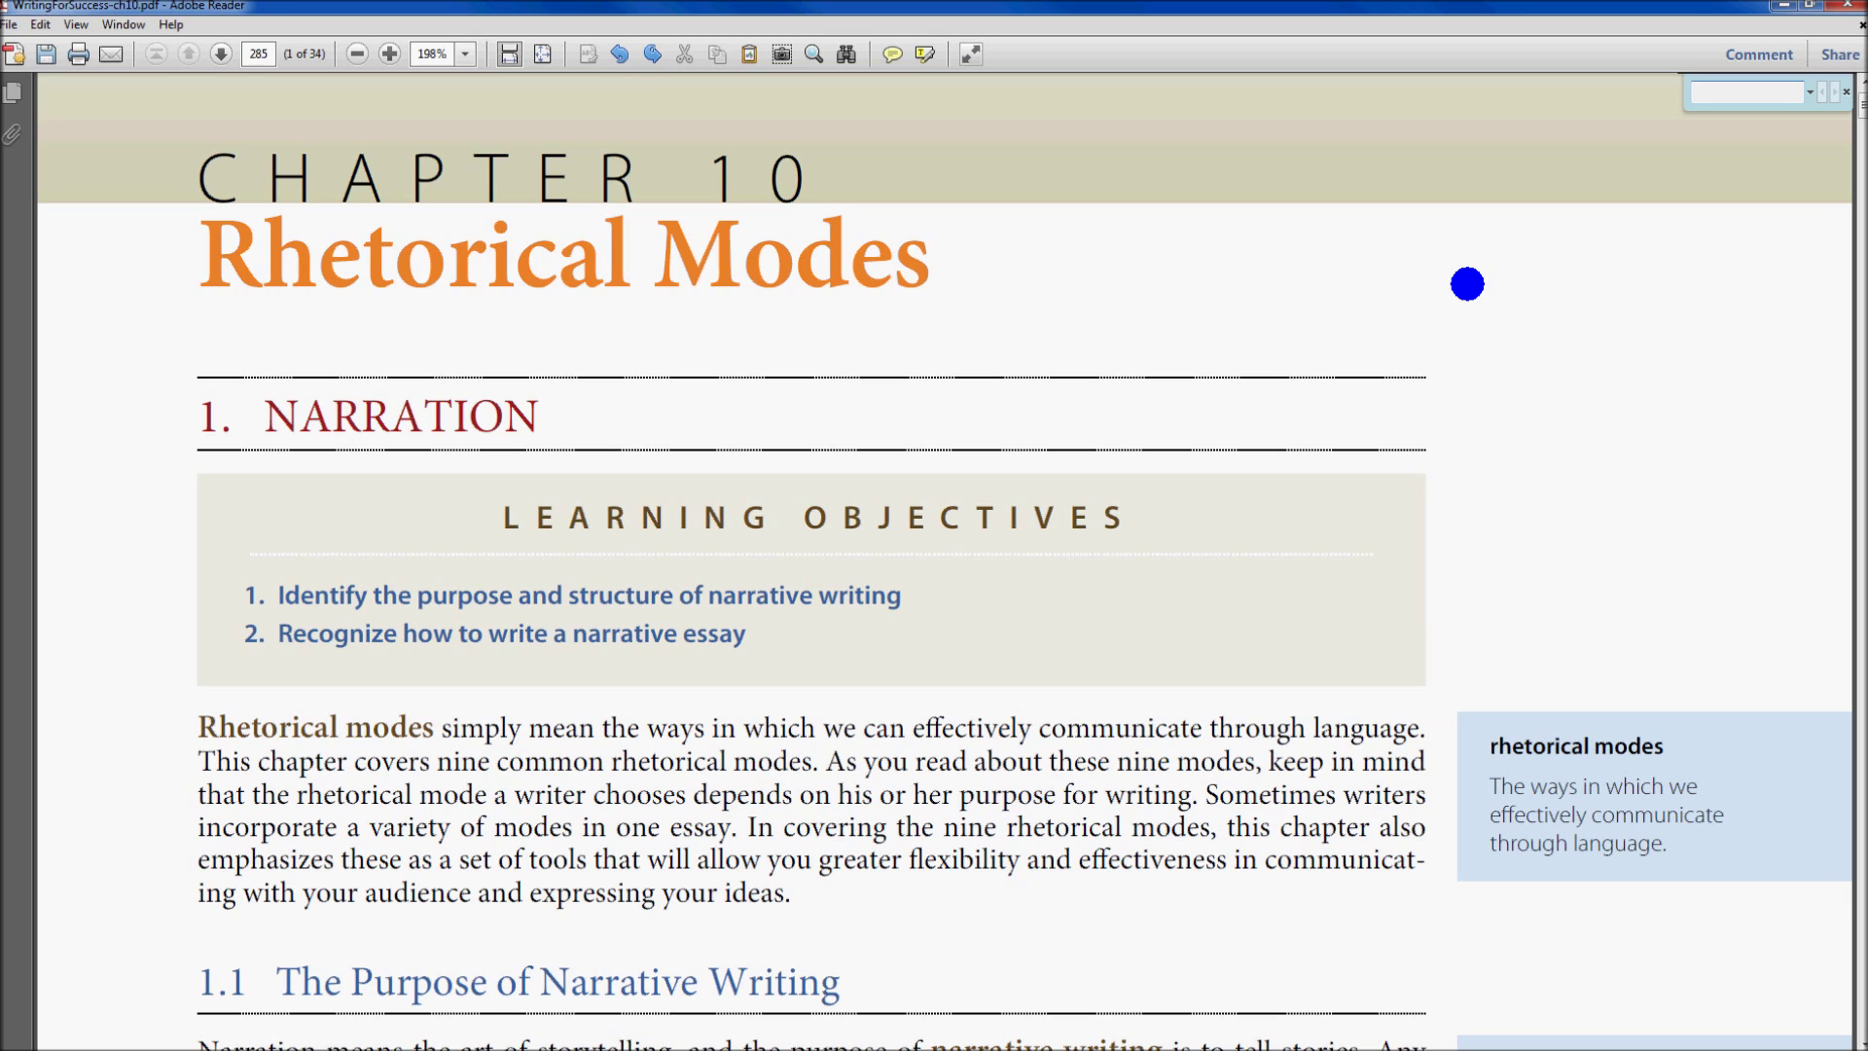
Search for 'negative', landing on its match in the Tip box on page 312.
type("negative")
key("Return")
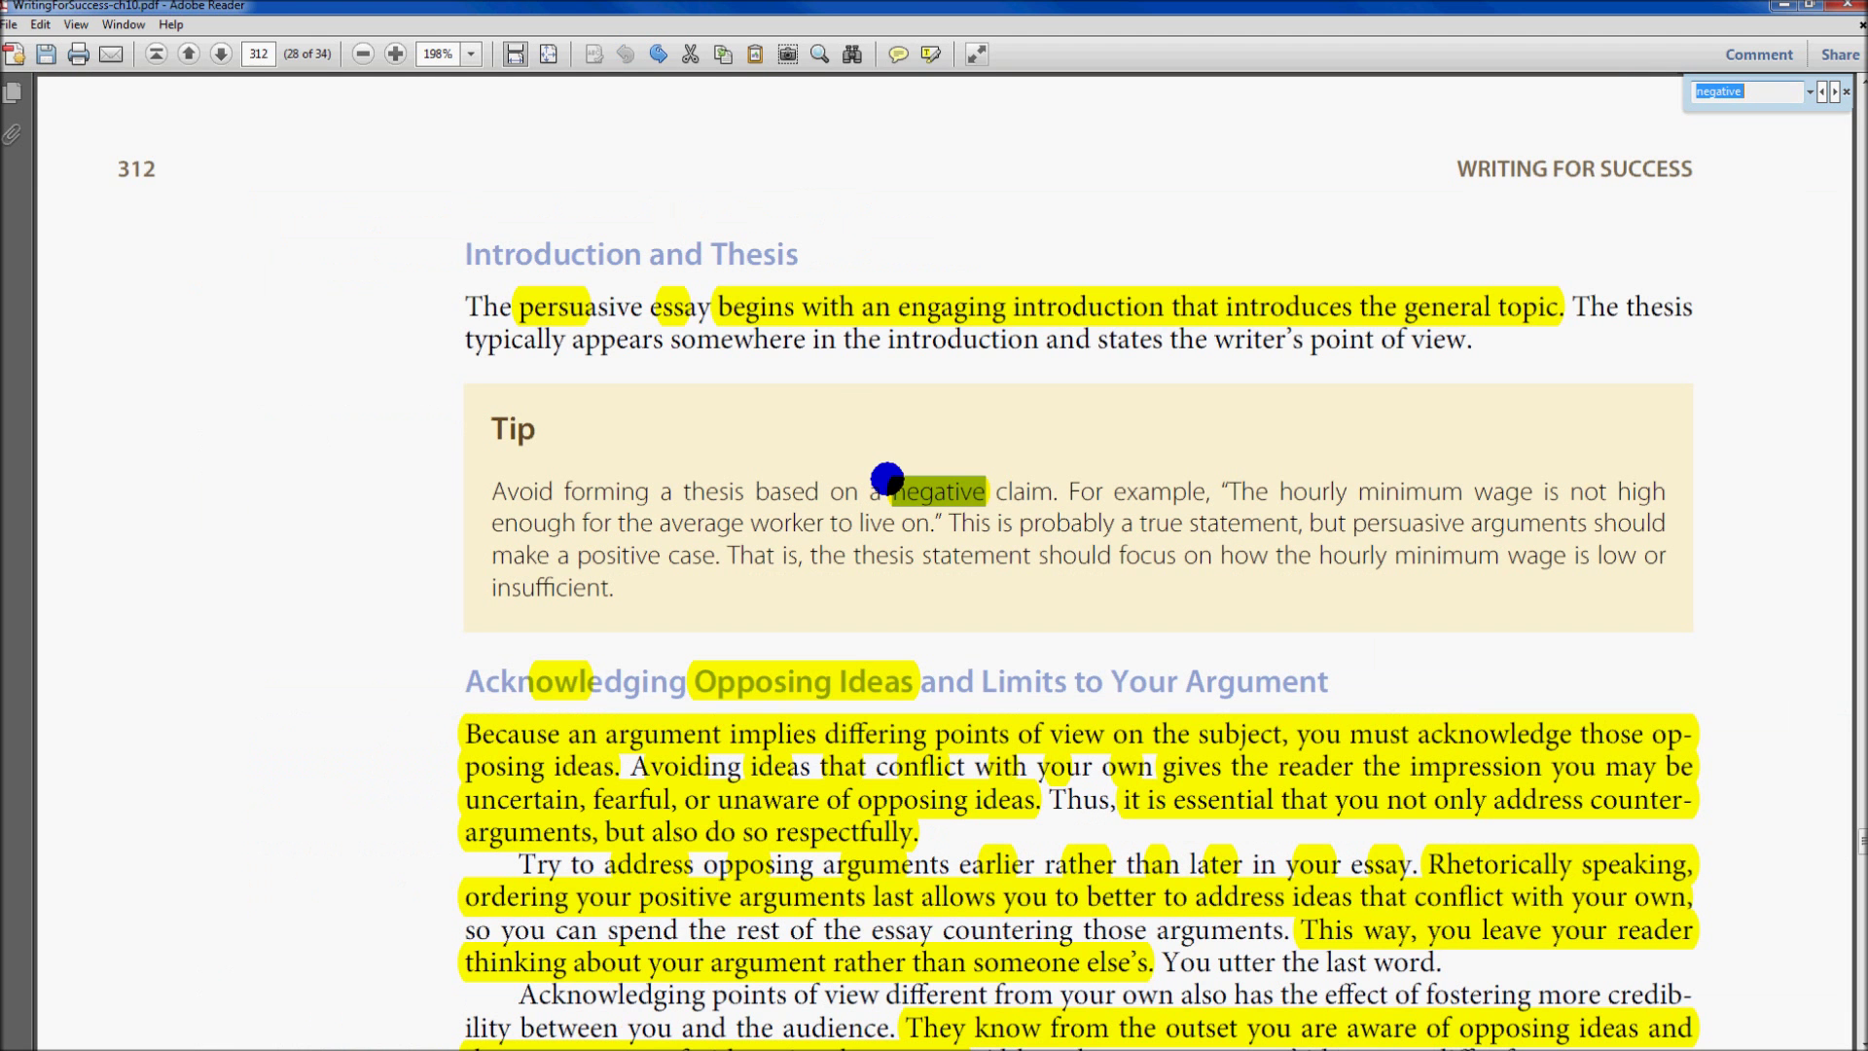
left_click(898, 496)
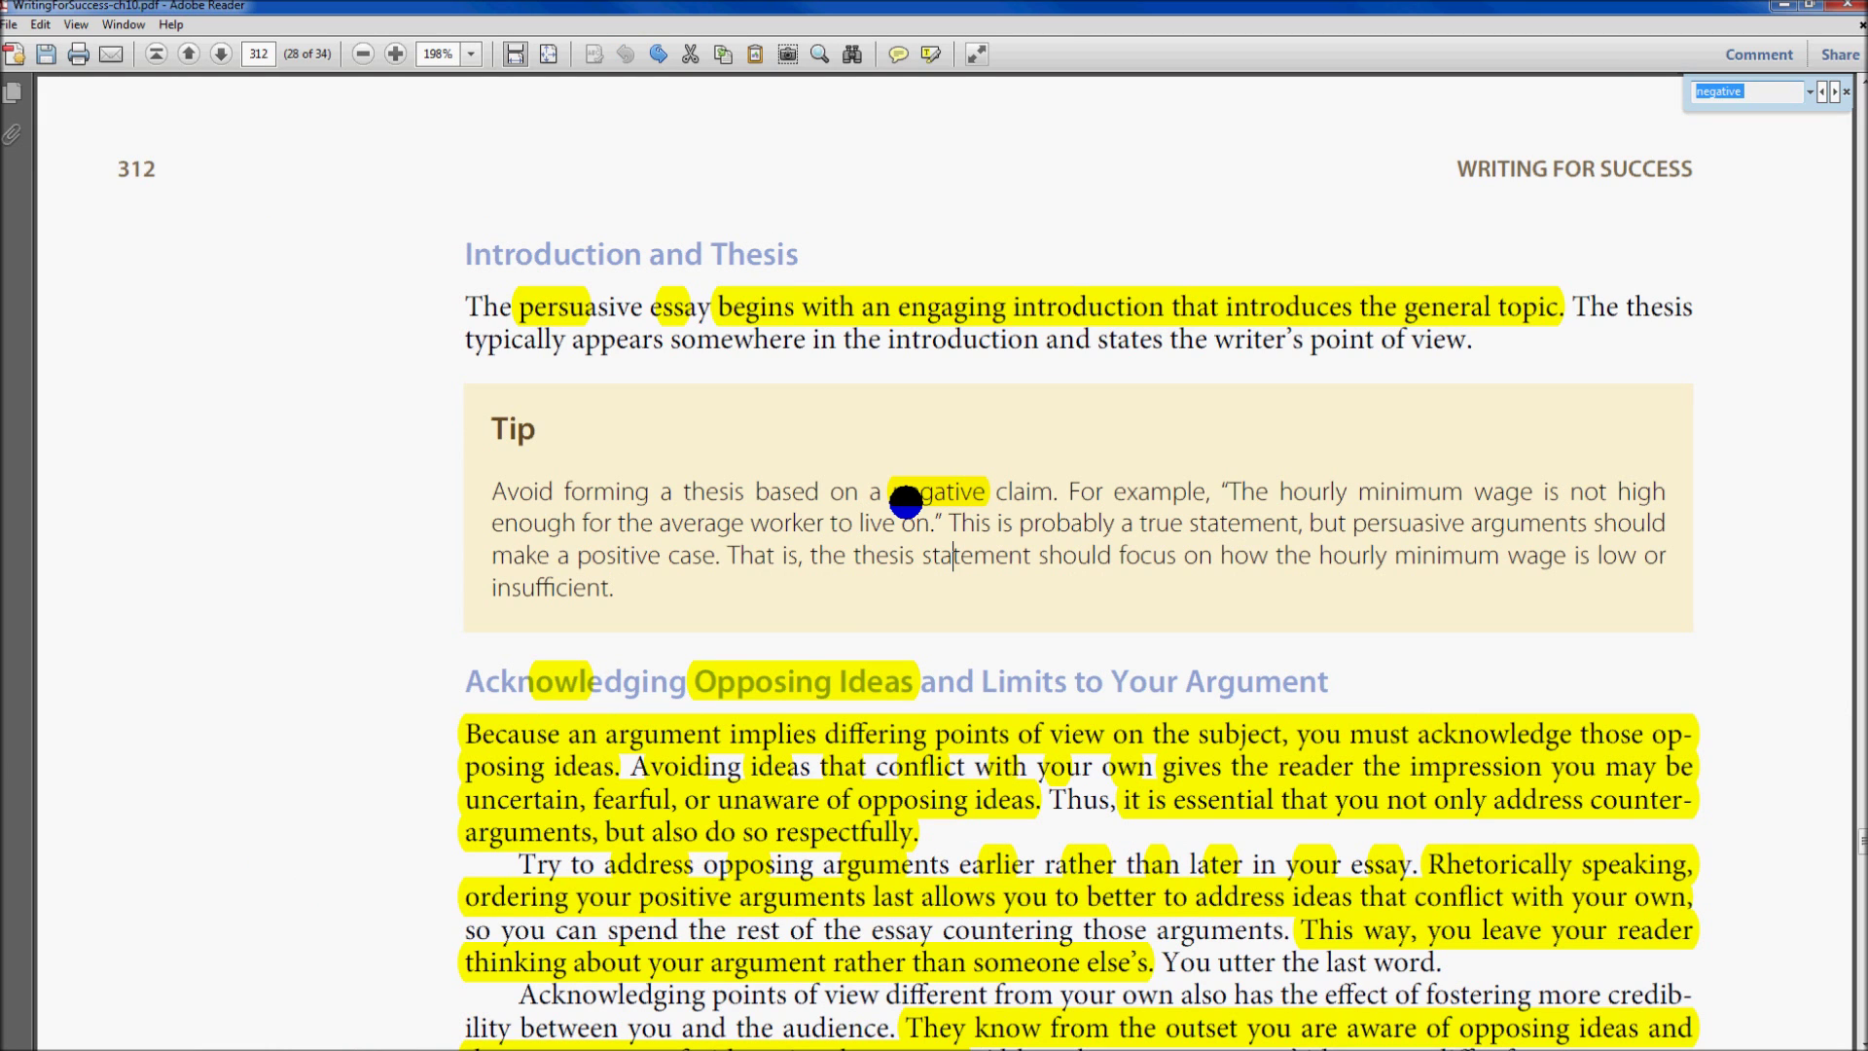
scroll(740, 514, "down", 1)
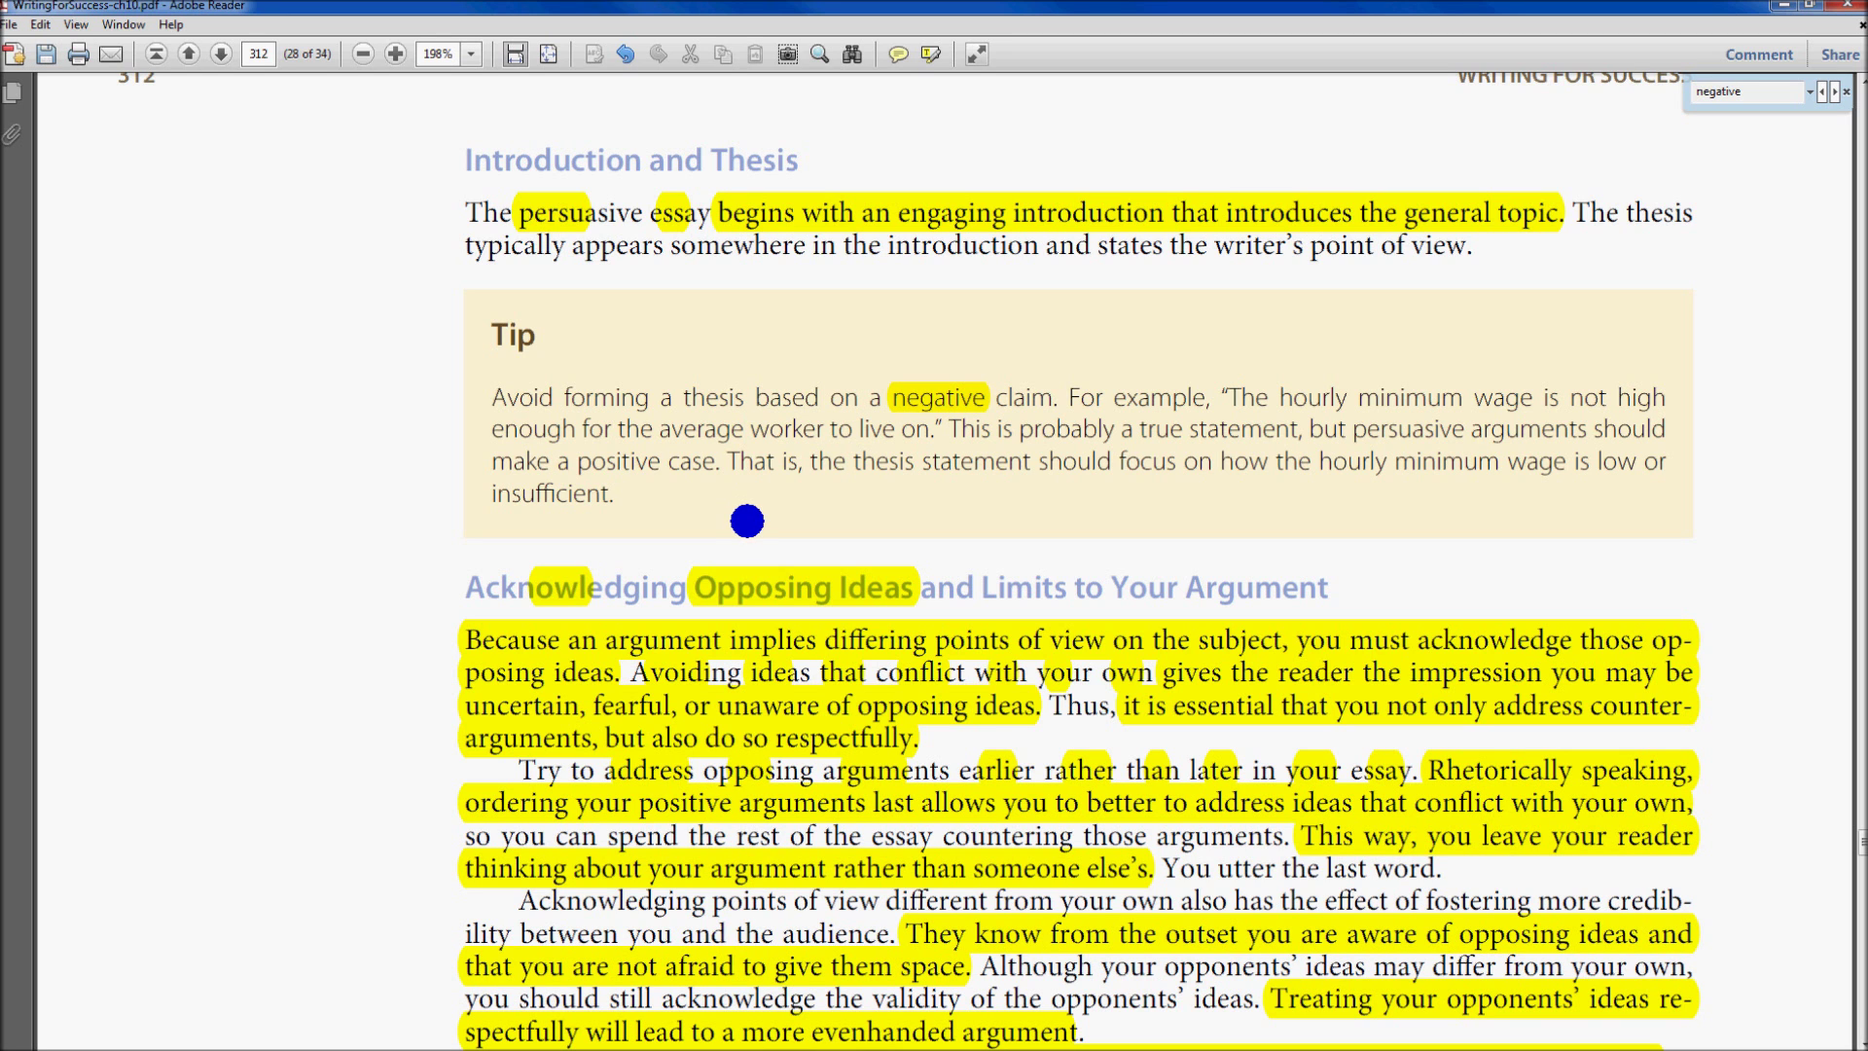
Select and deselect the 'limits of your argument' highlight on page 312.
left_click(974, 587)
scroll(967, 470, "down", 5)
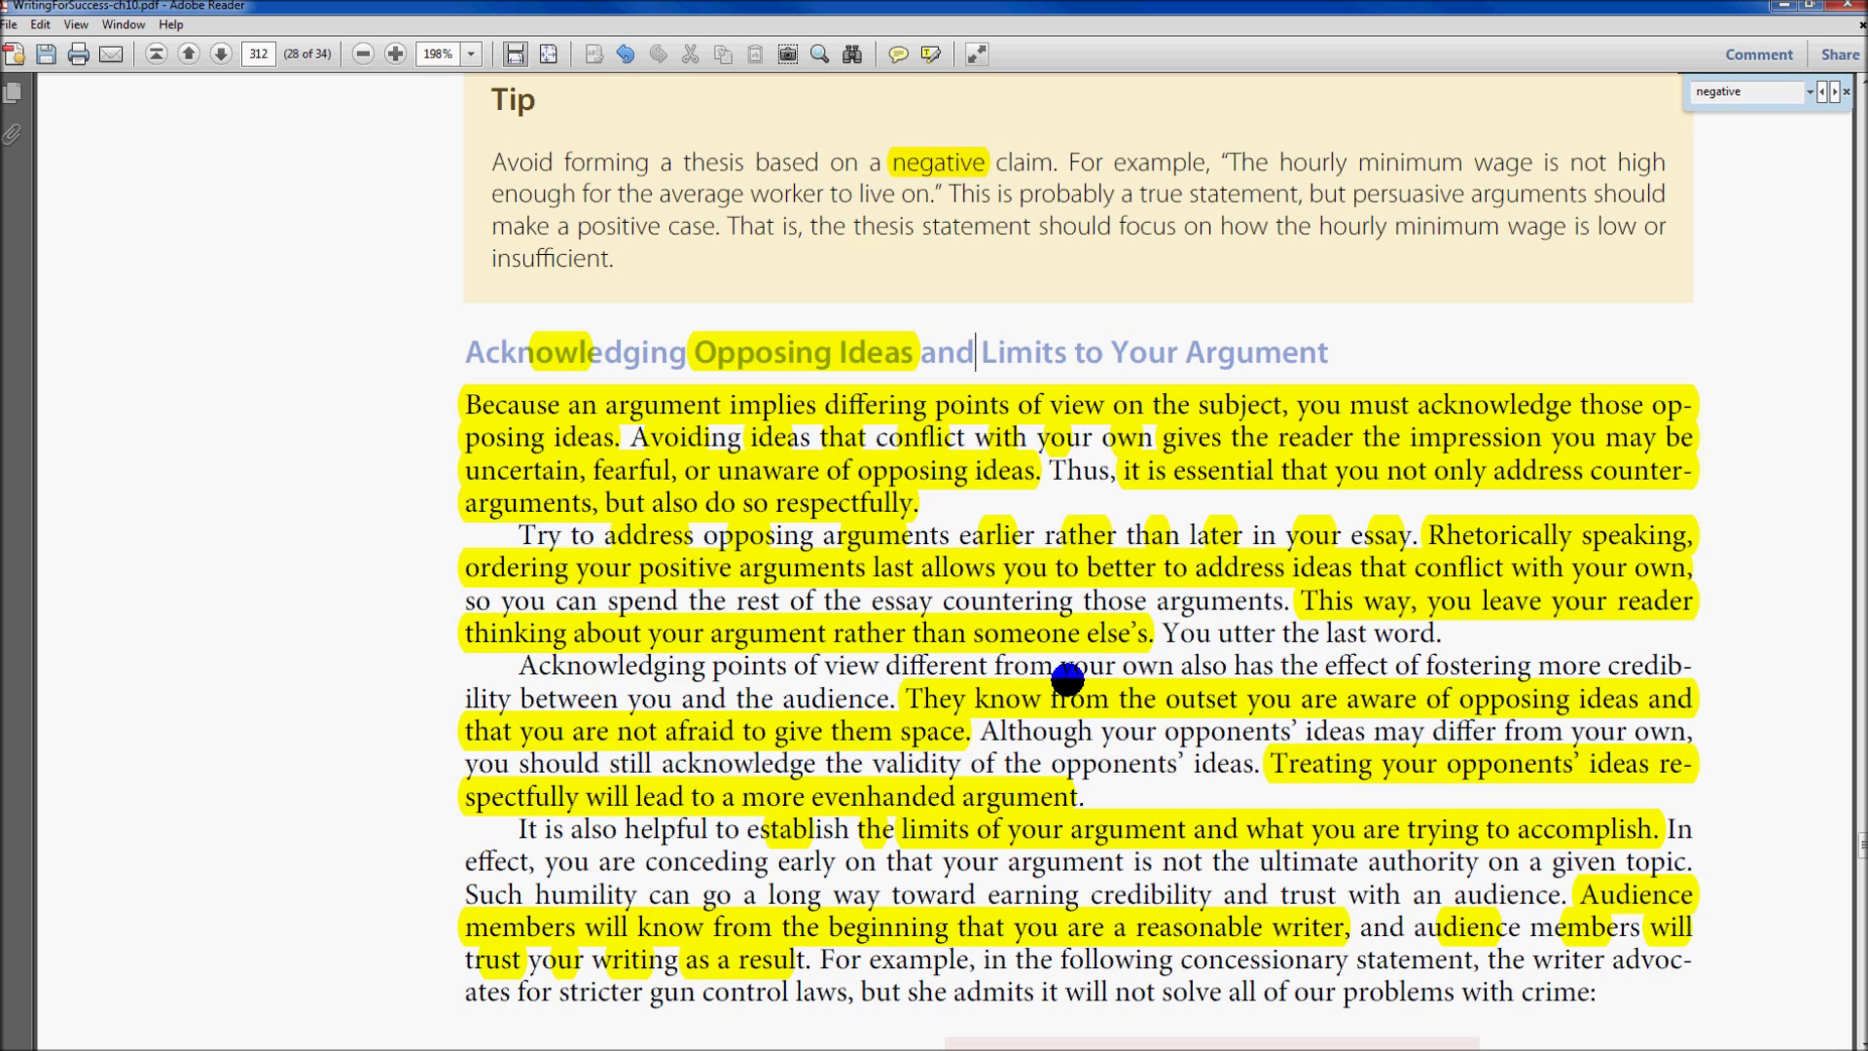
left_click(1241, 628)
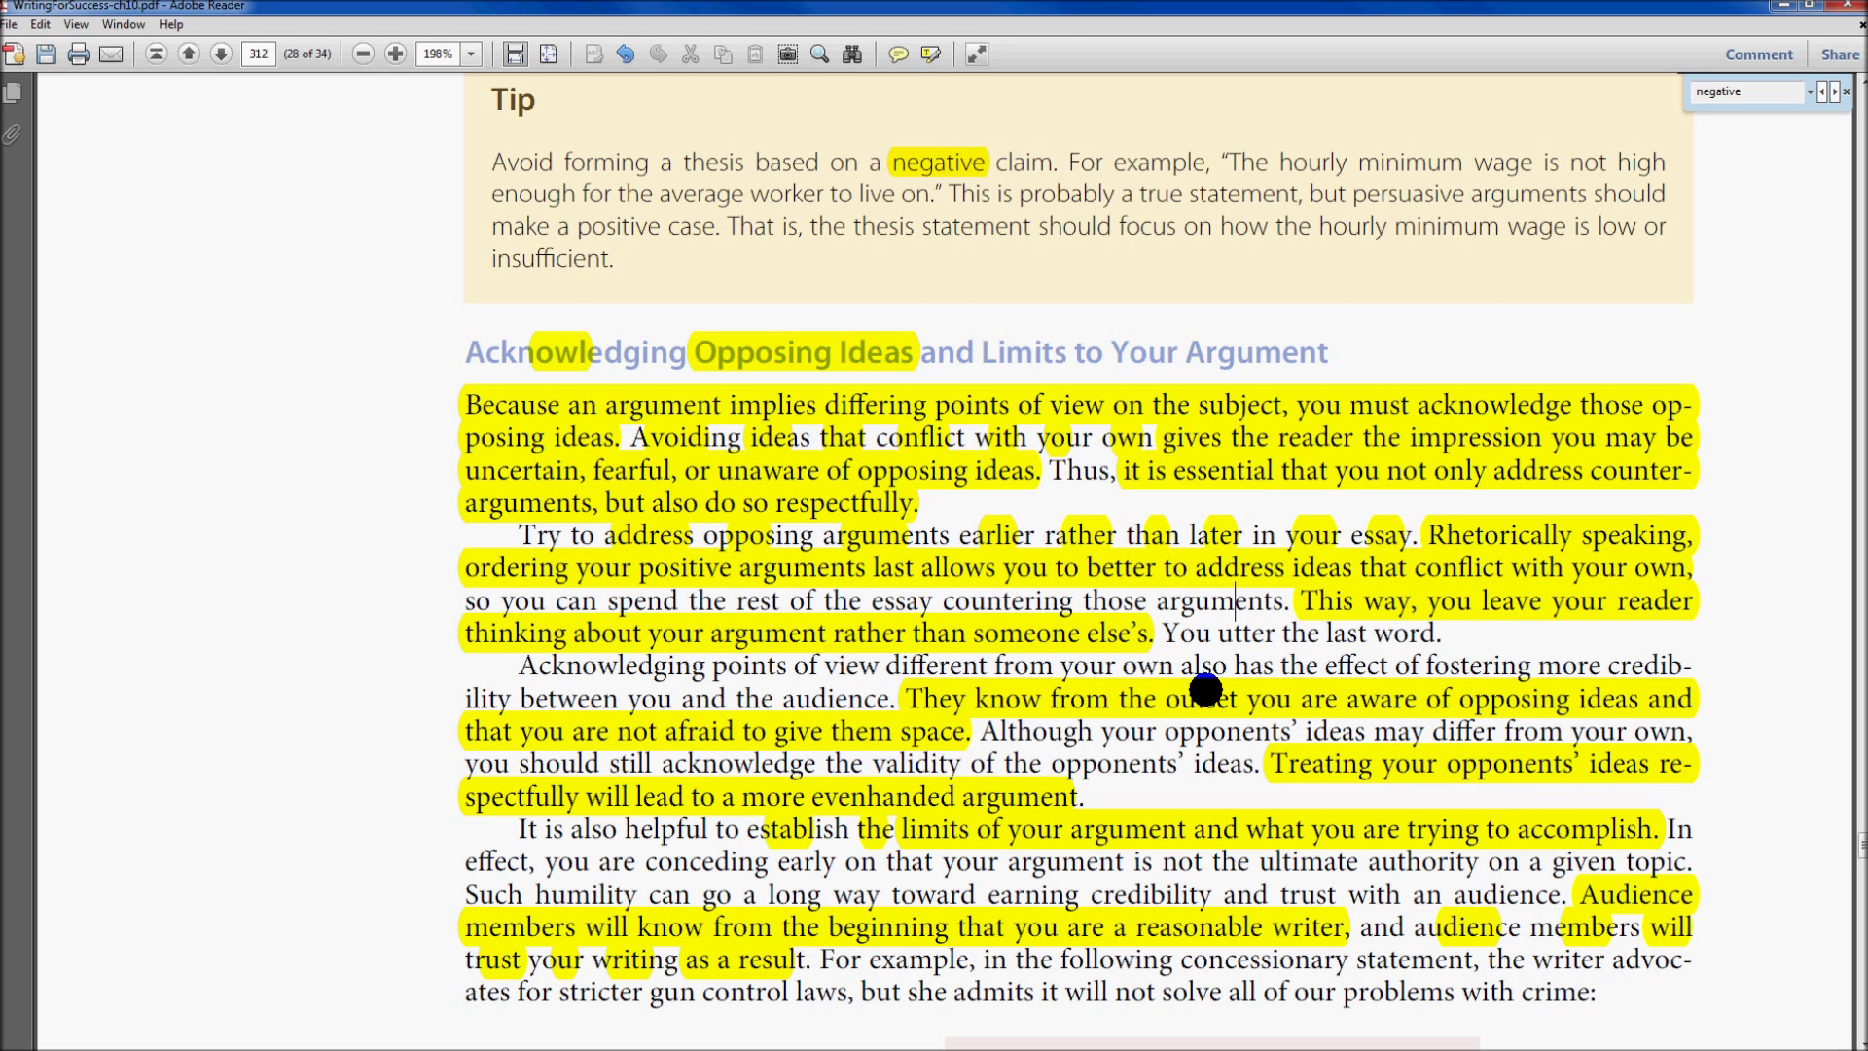
scroll(1111, 627, "down", 4)
left_click(1112, 628)
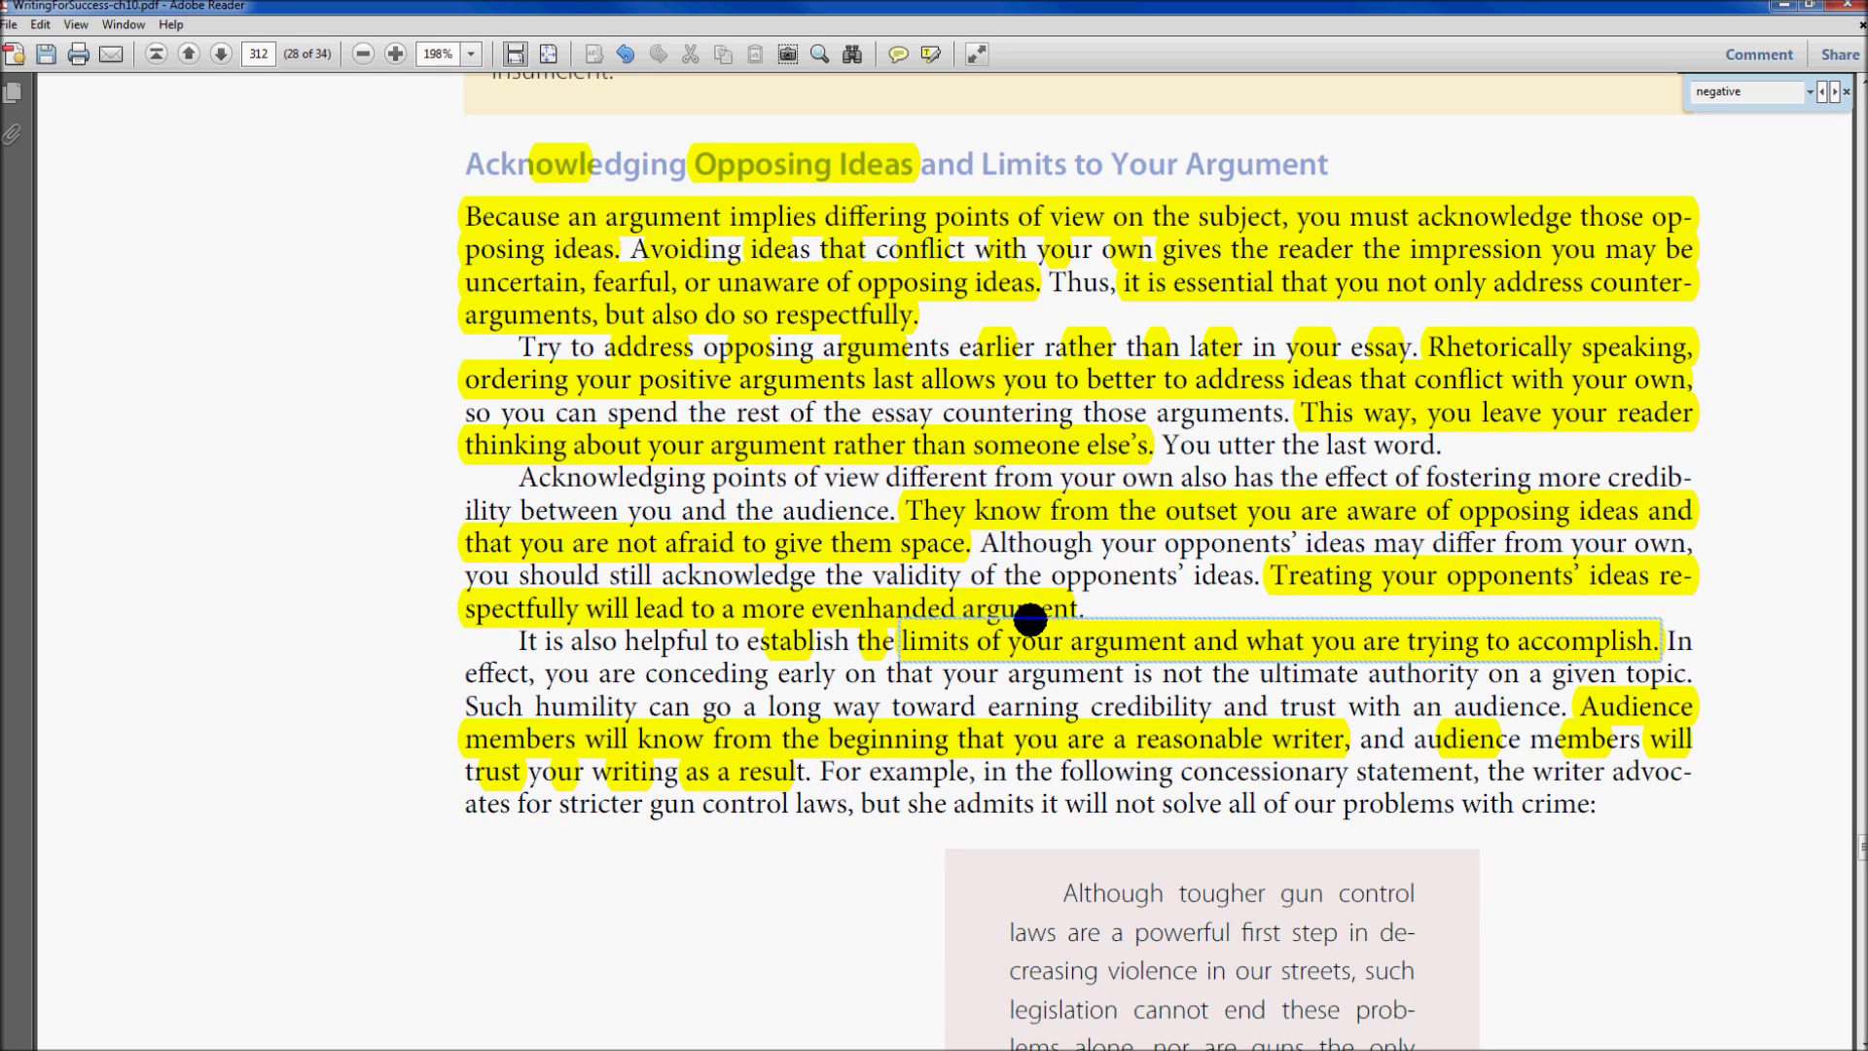
left_click(988, 701)
Scroll past Table 10.5 to Exercise 1 and section 9.3 Bias in Writing on page 313.
scroll(988, 697, "down", 5)
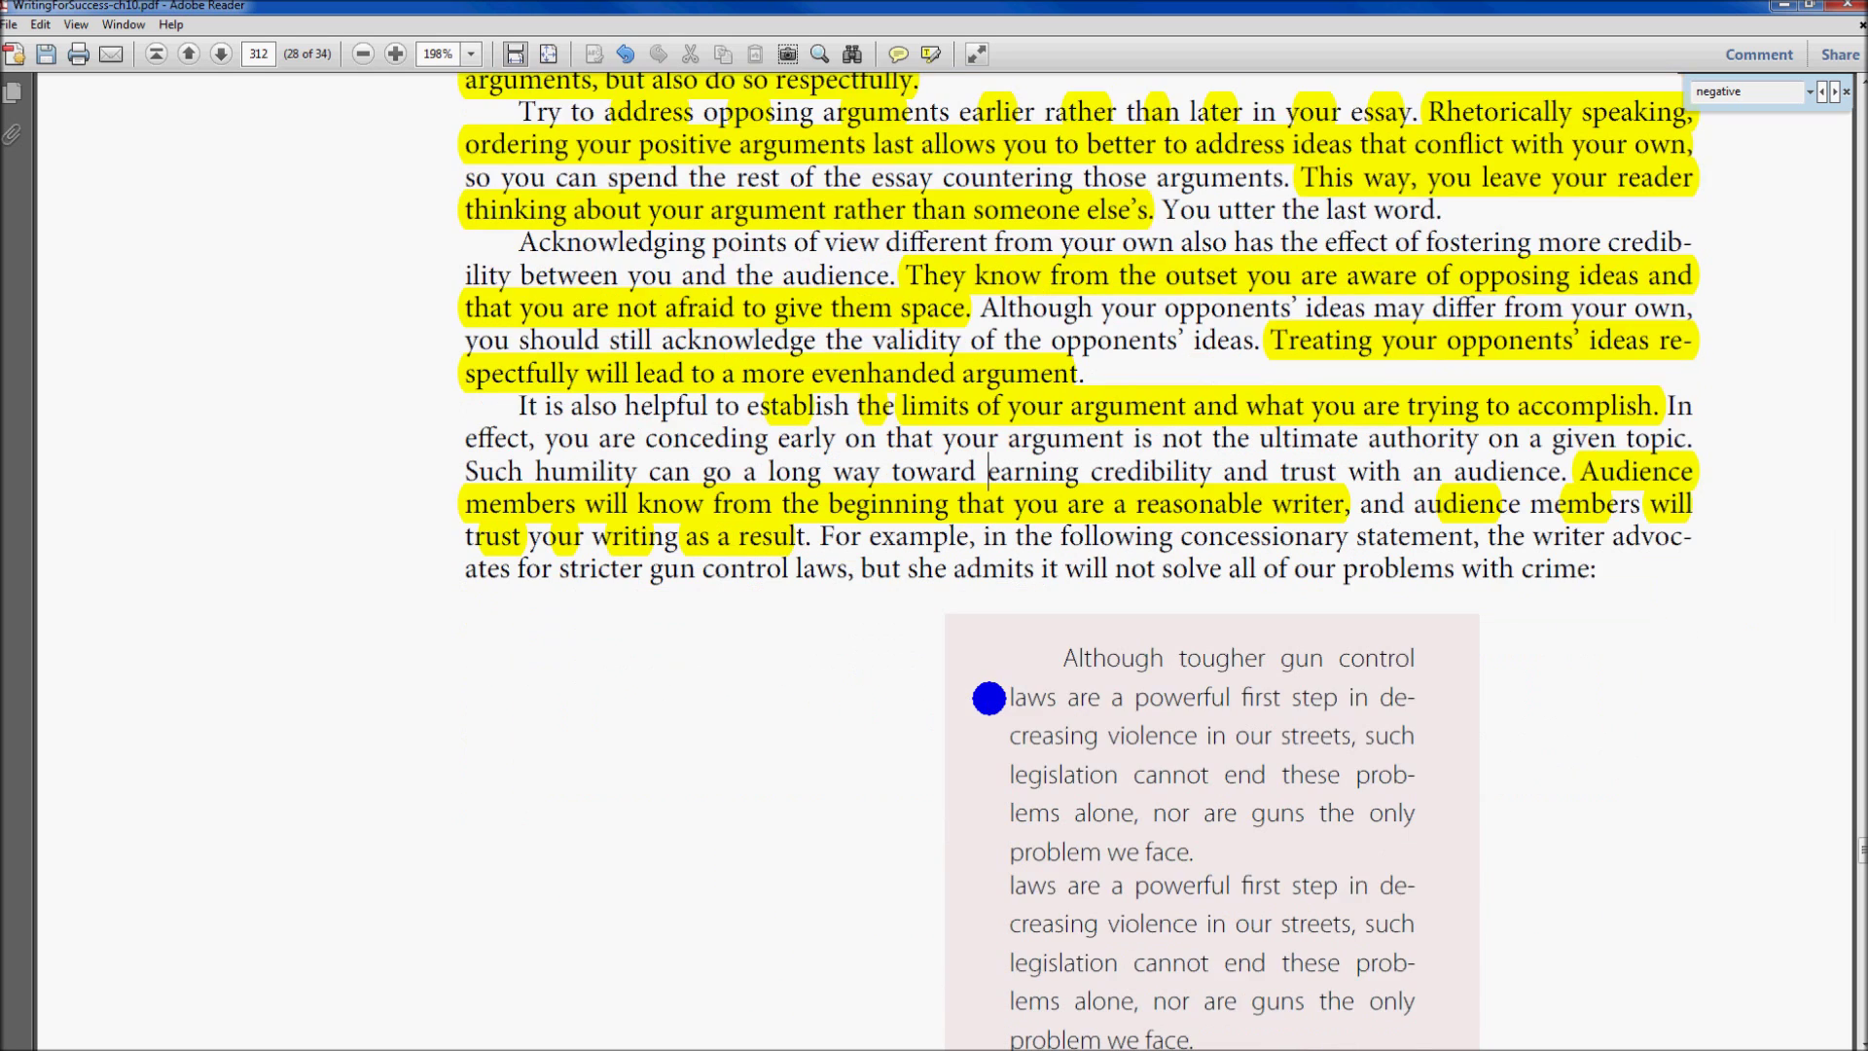
scroll(988, 698, "down", 6)
scroll(988, 697, "down", 7)
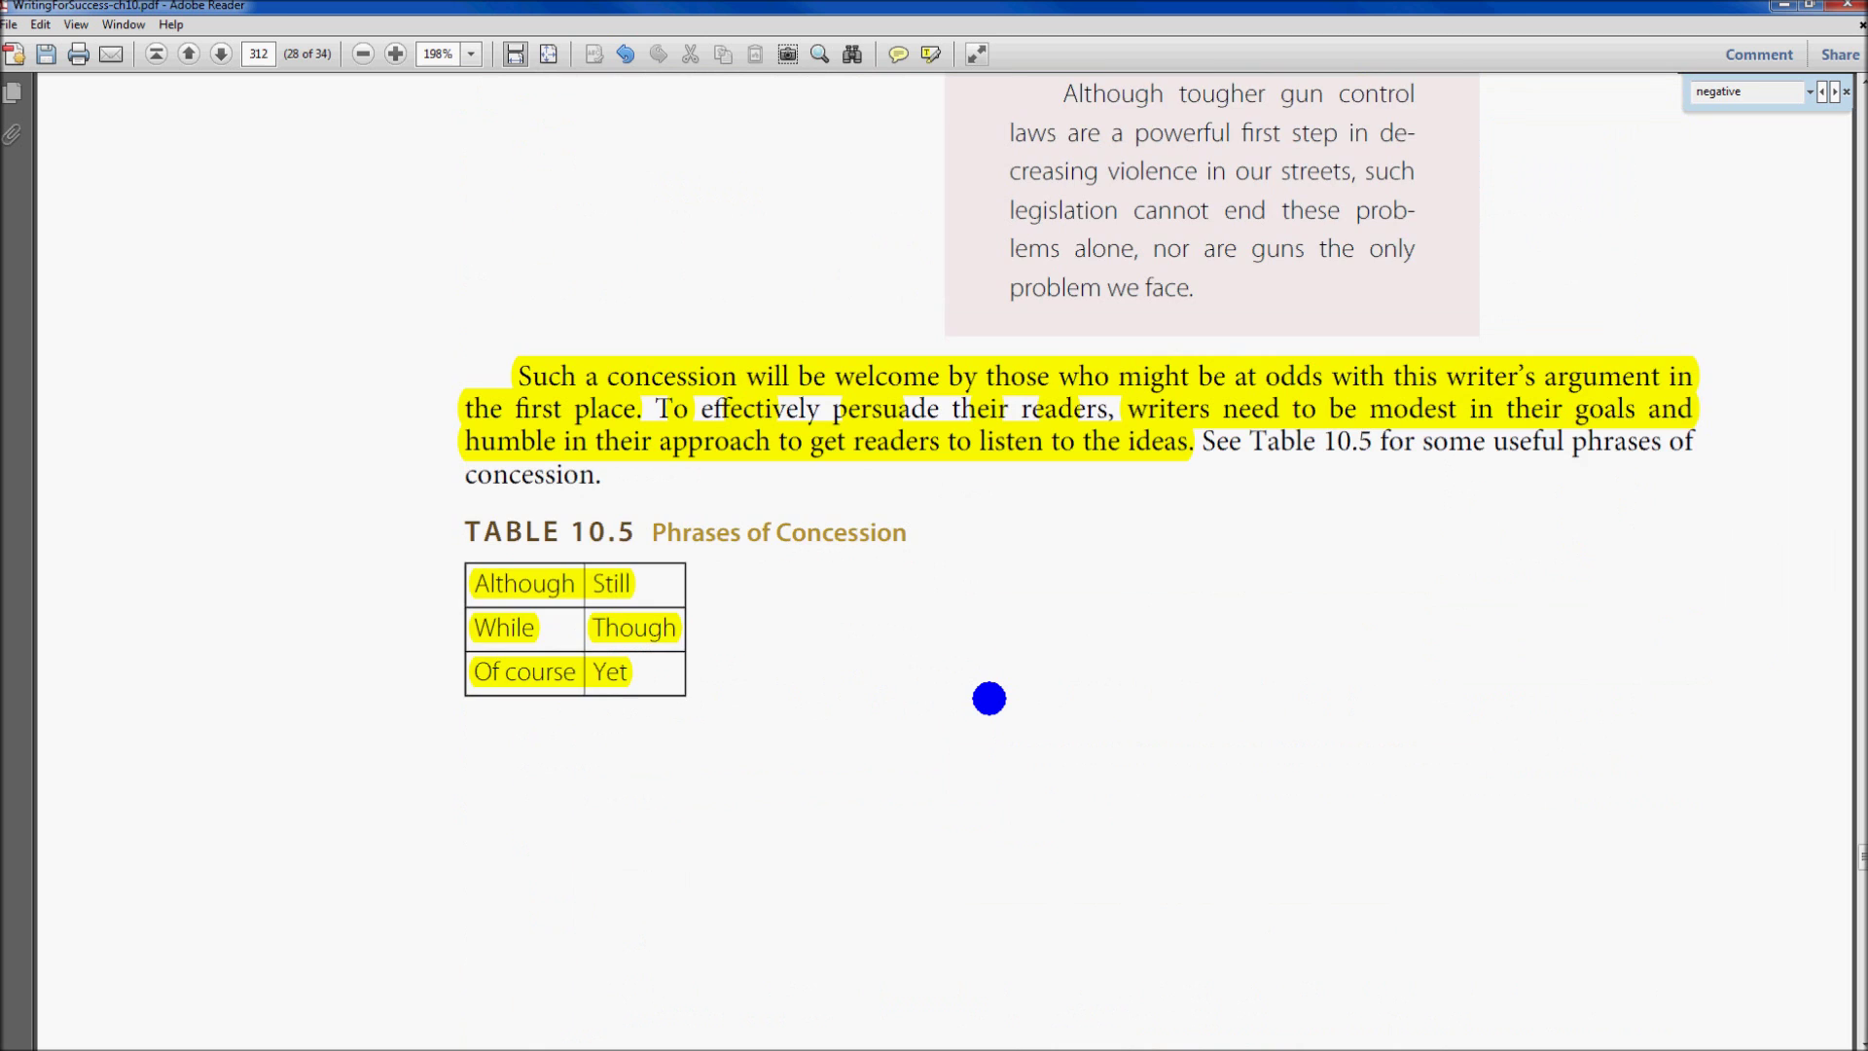
scroll(988, 698, "down", 5)
scroll(988, 697, "down", 12)
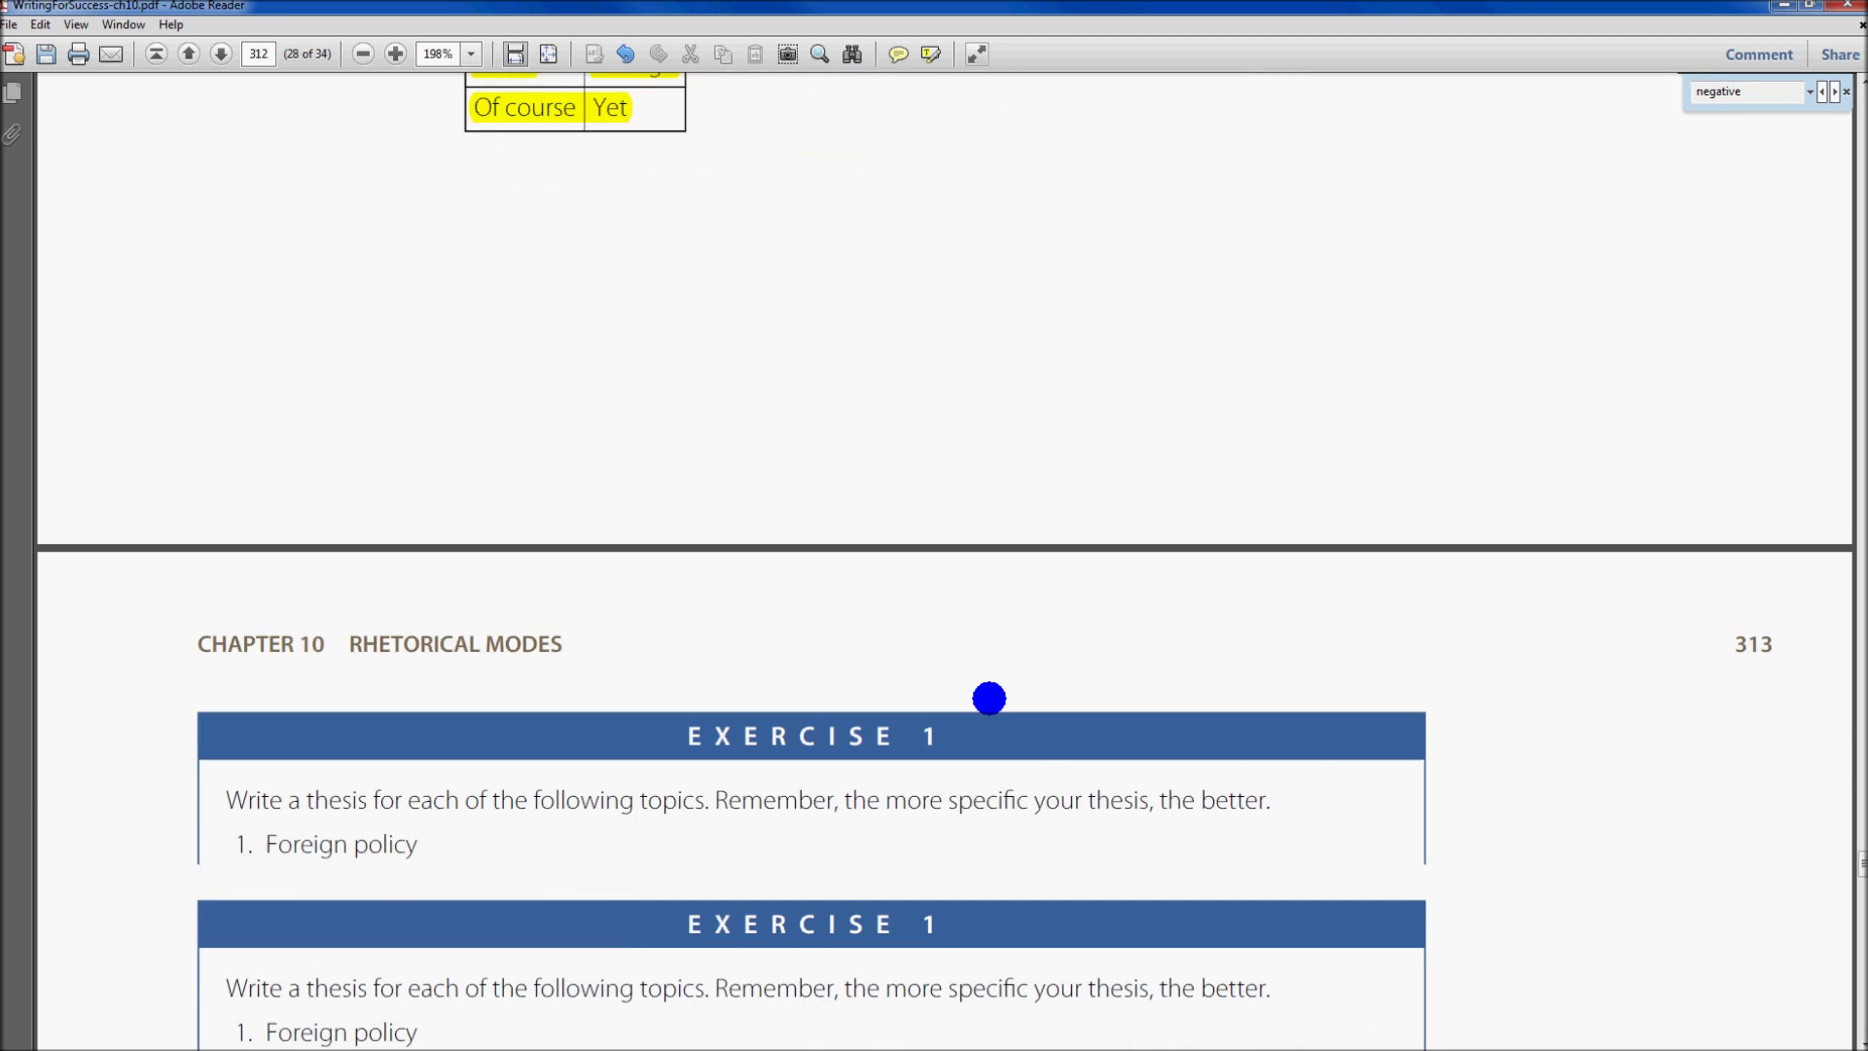
scroll(988, 698, "down", 8)
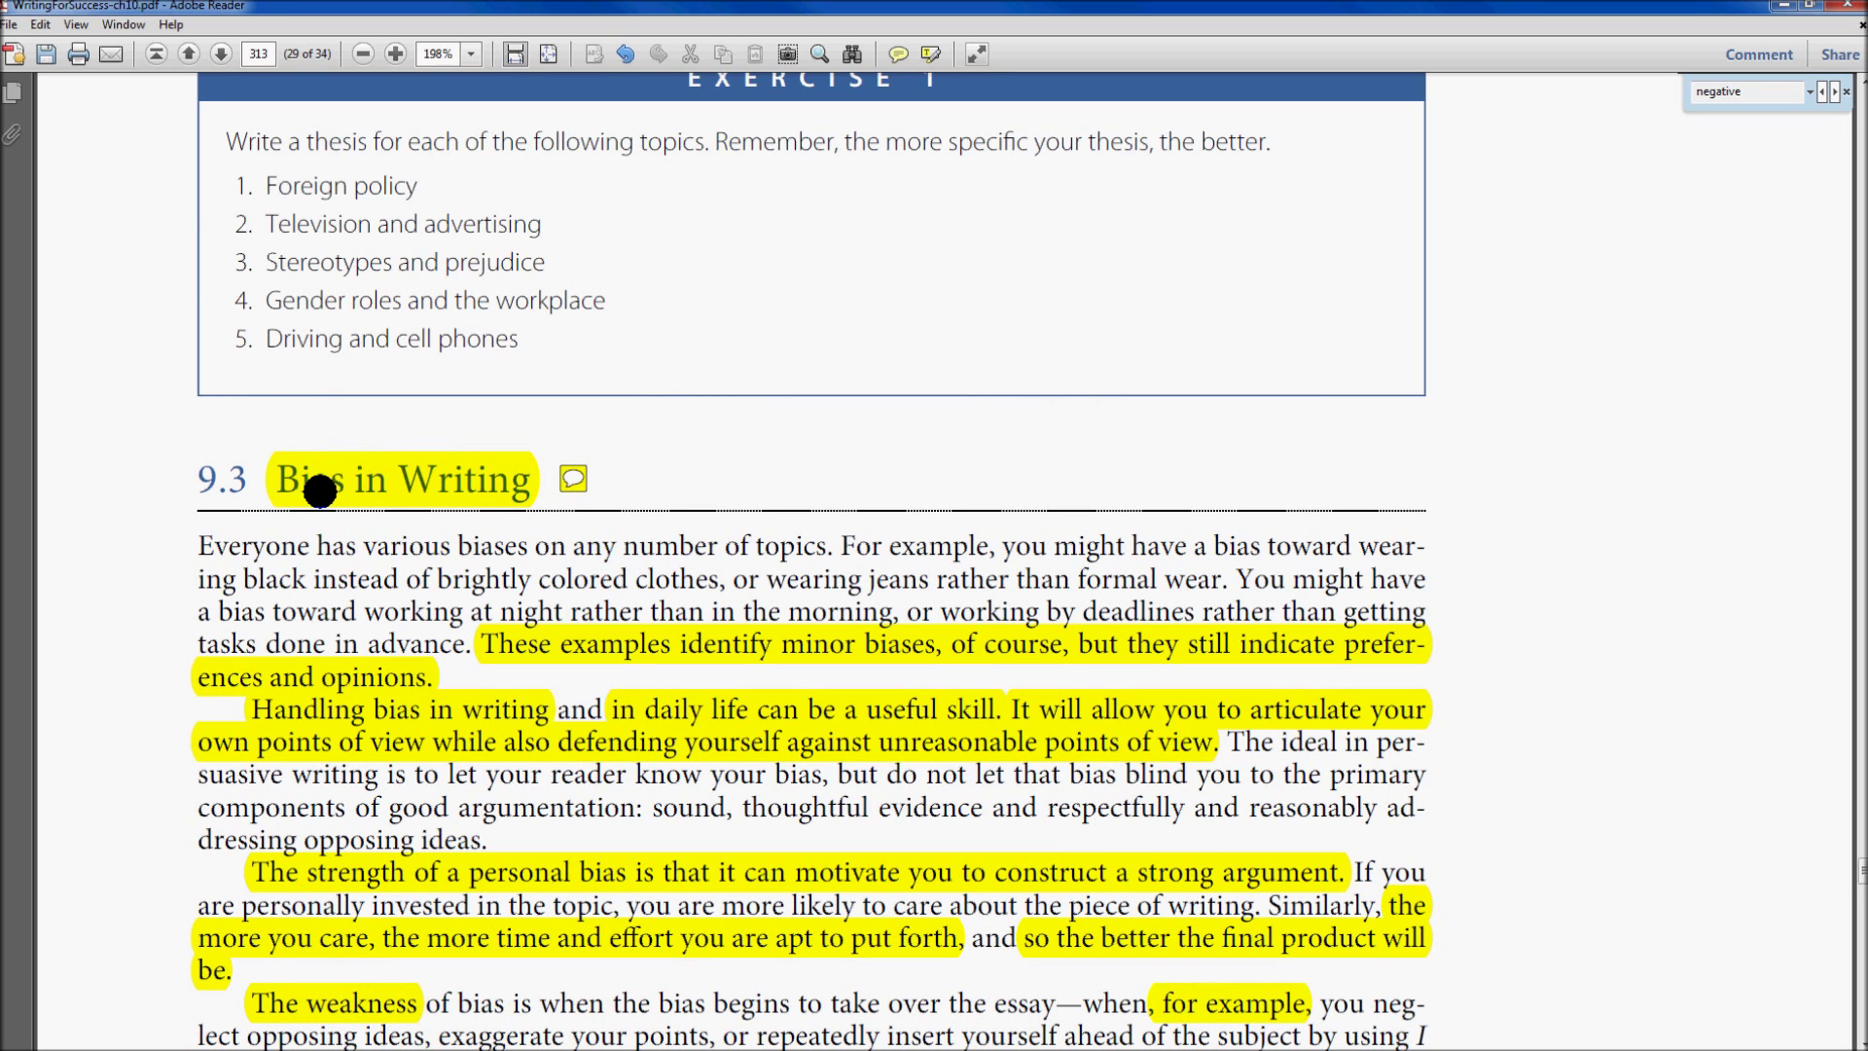
mouse_move(570, 481)
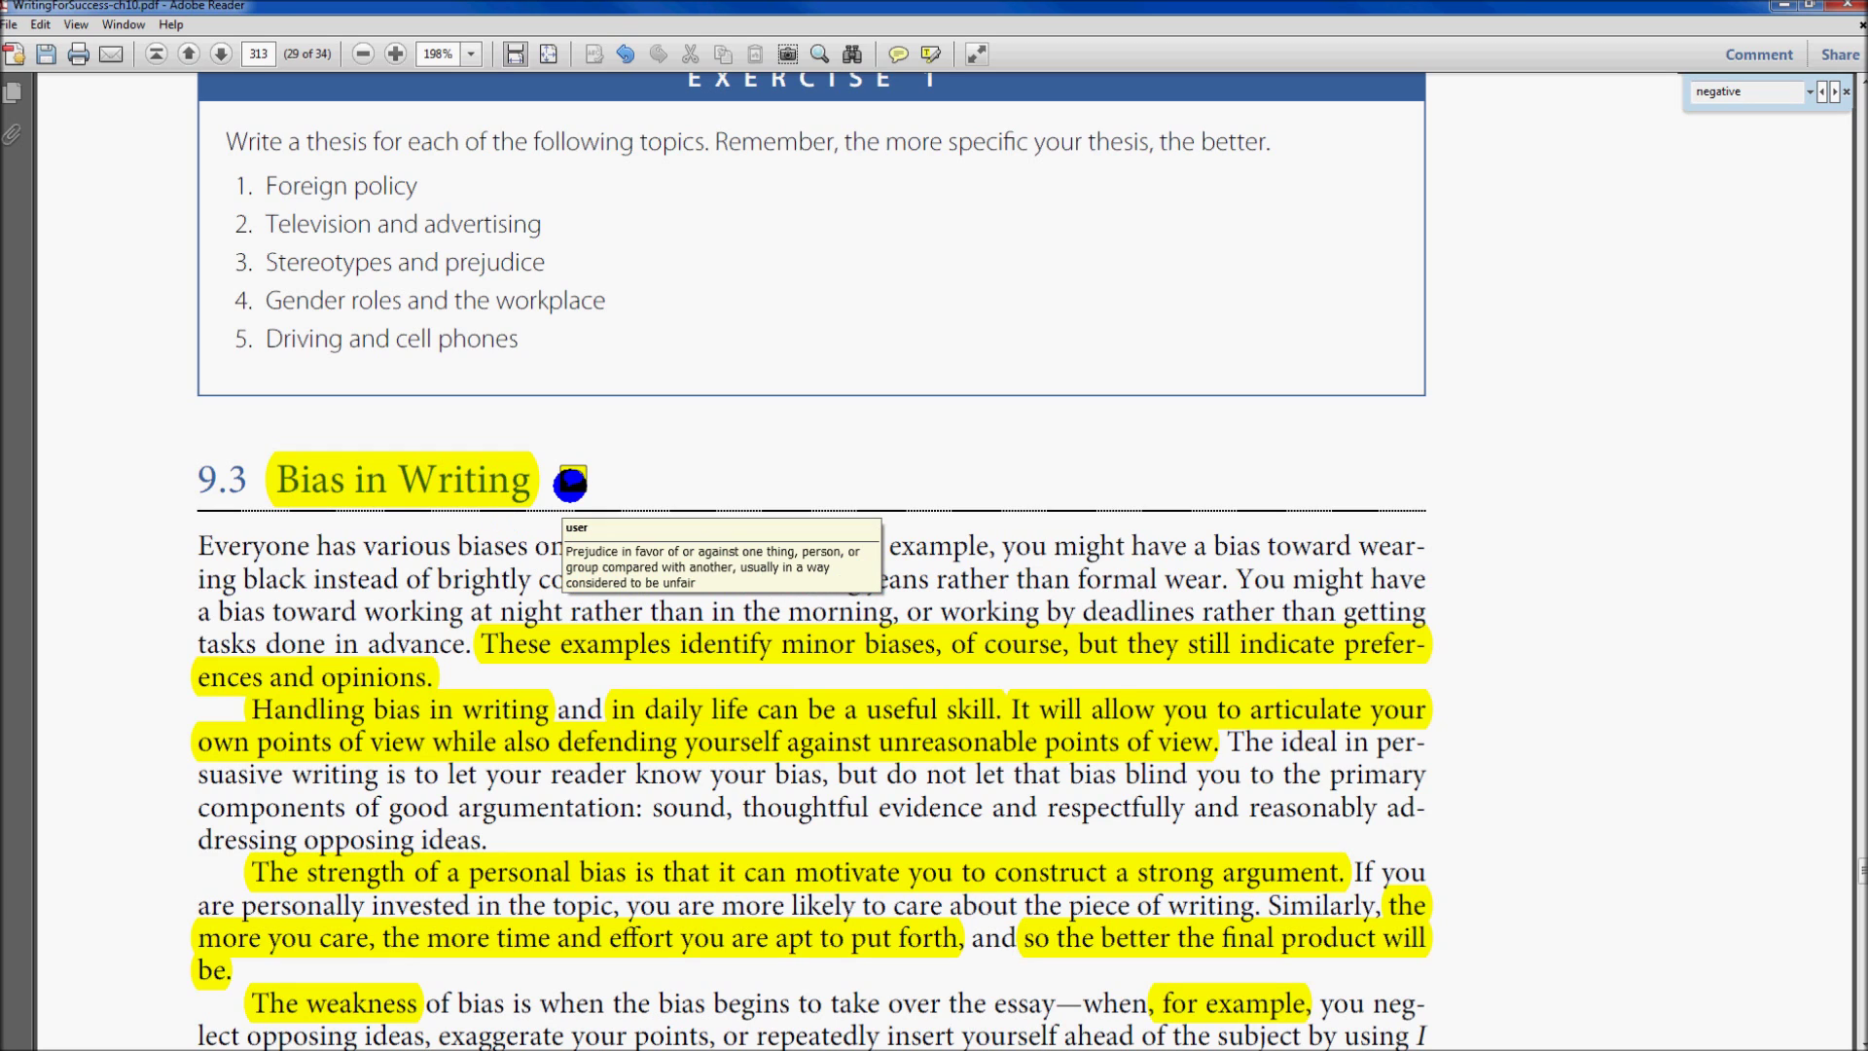
double_click(570, 481)
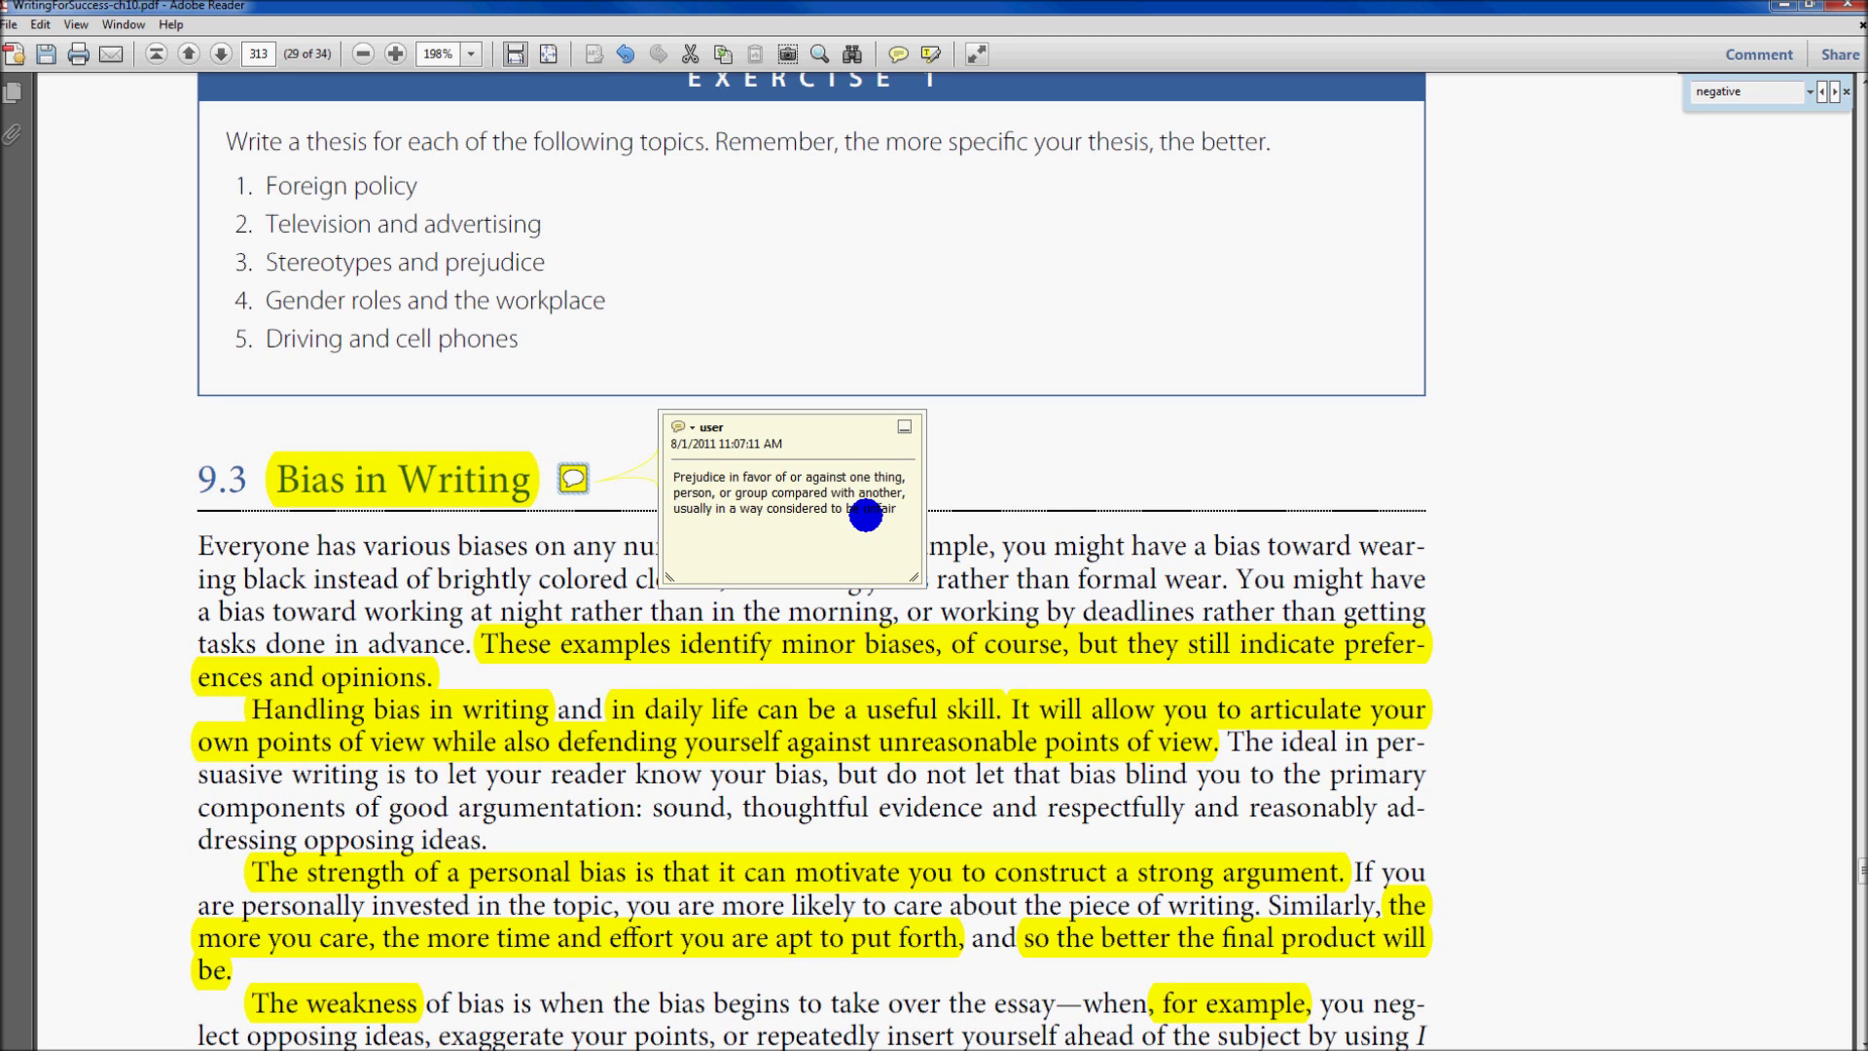
left_click(529, 522)
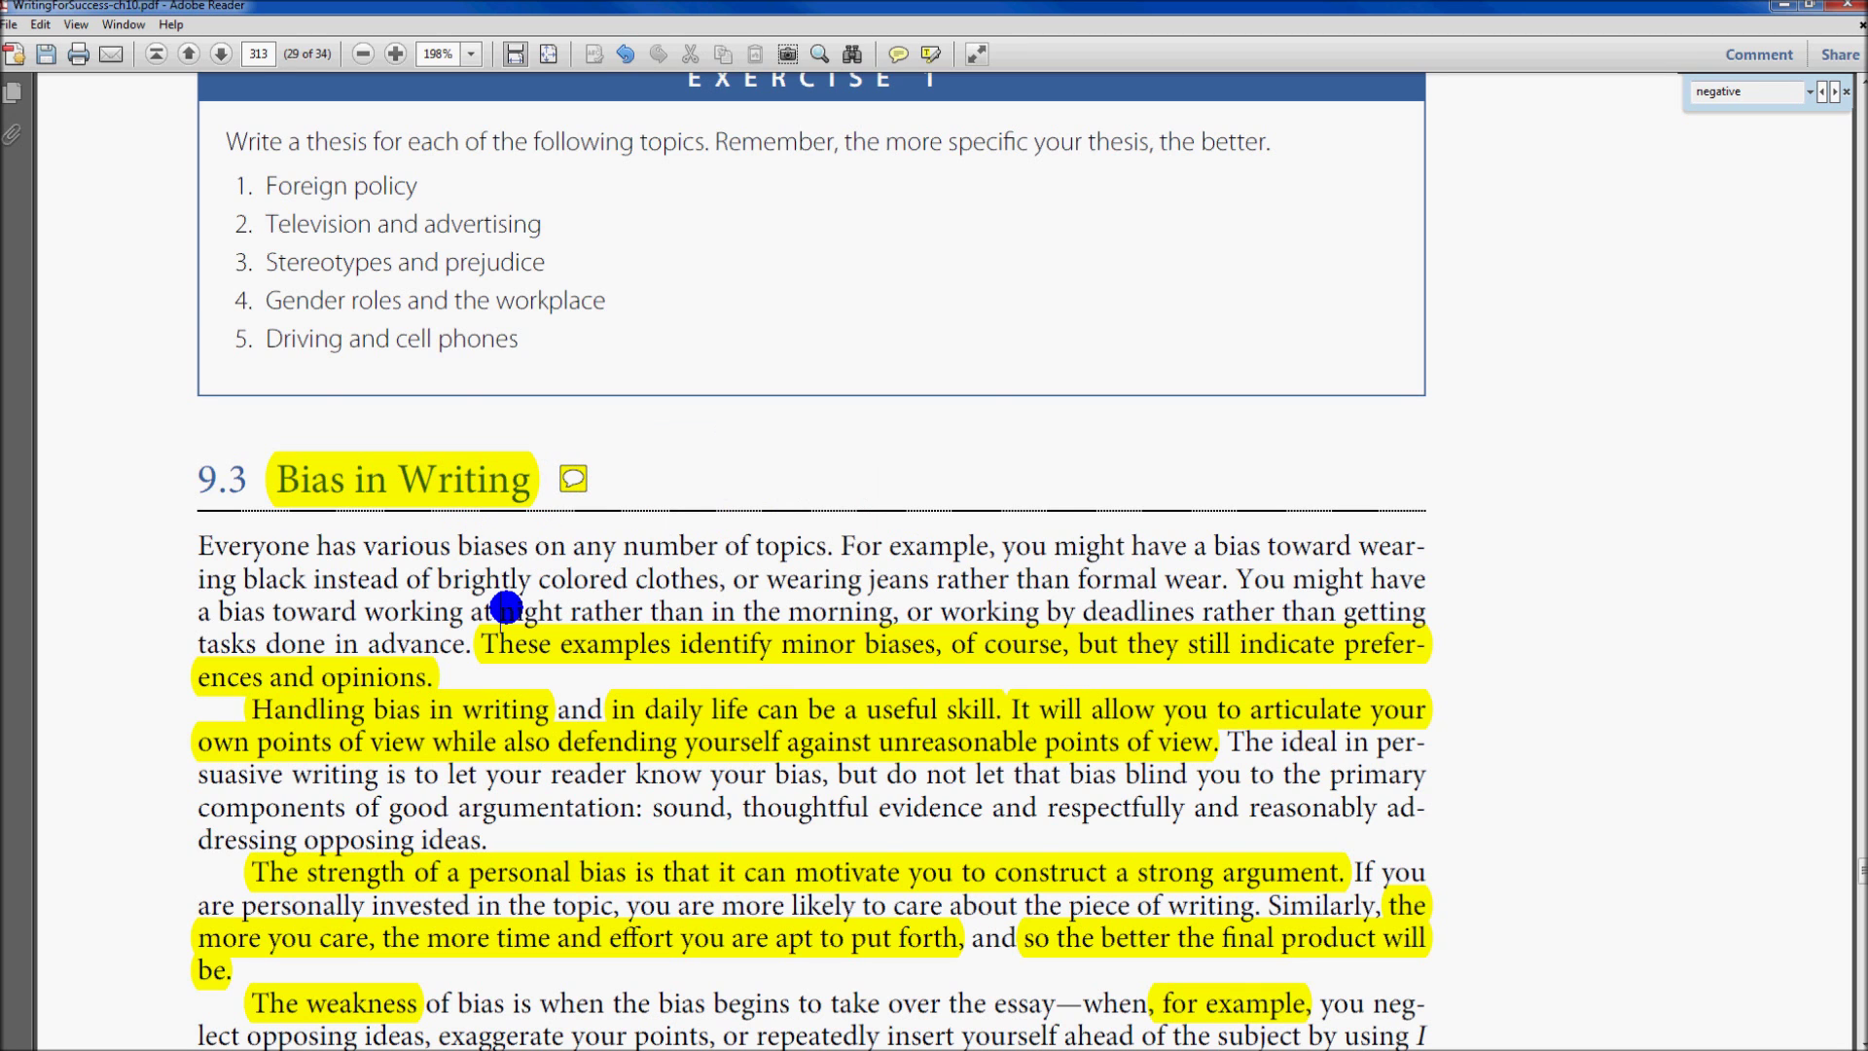
scroll(505, 608, "down", 5)
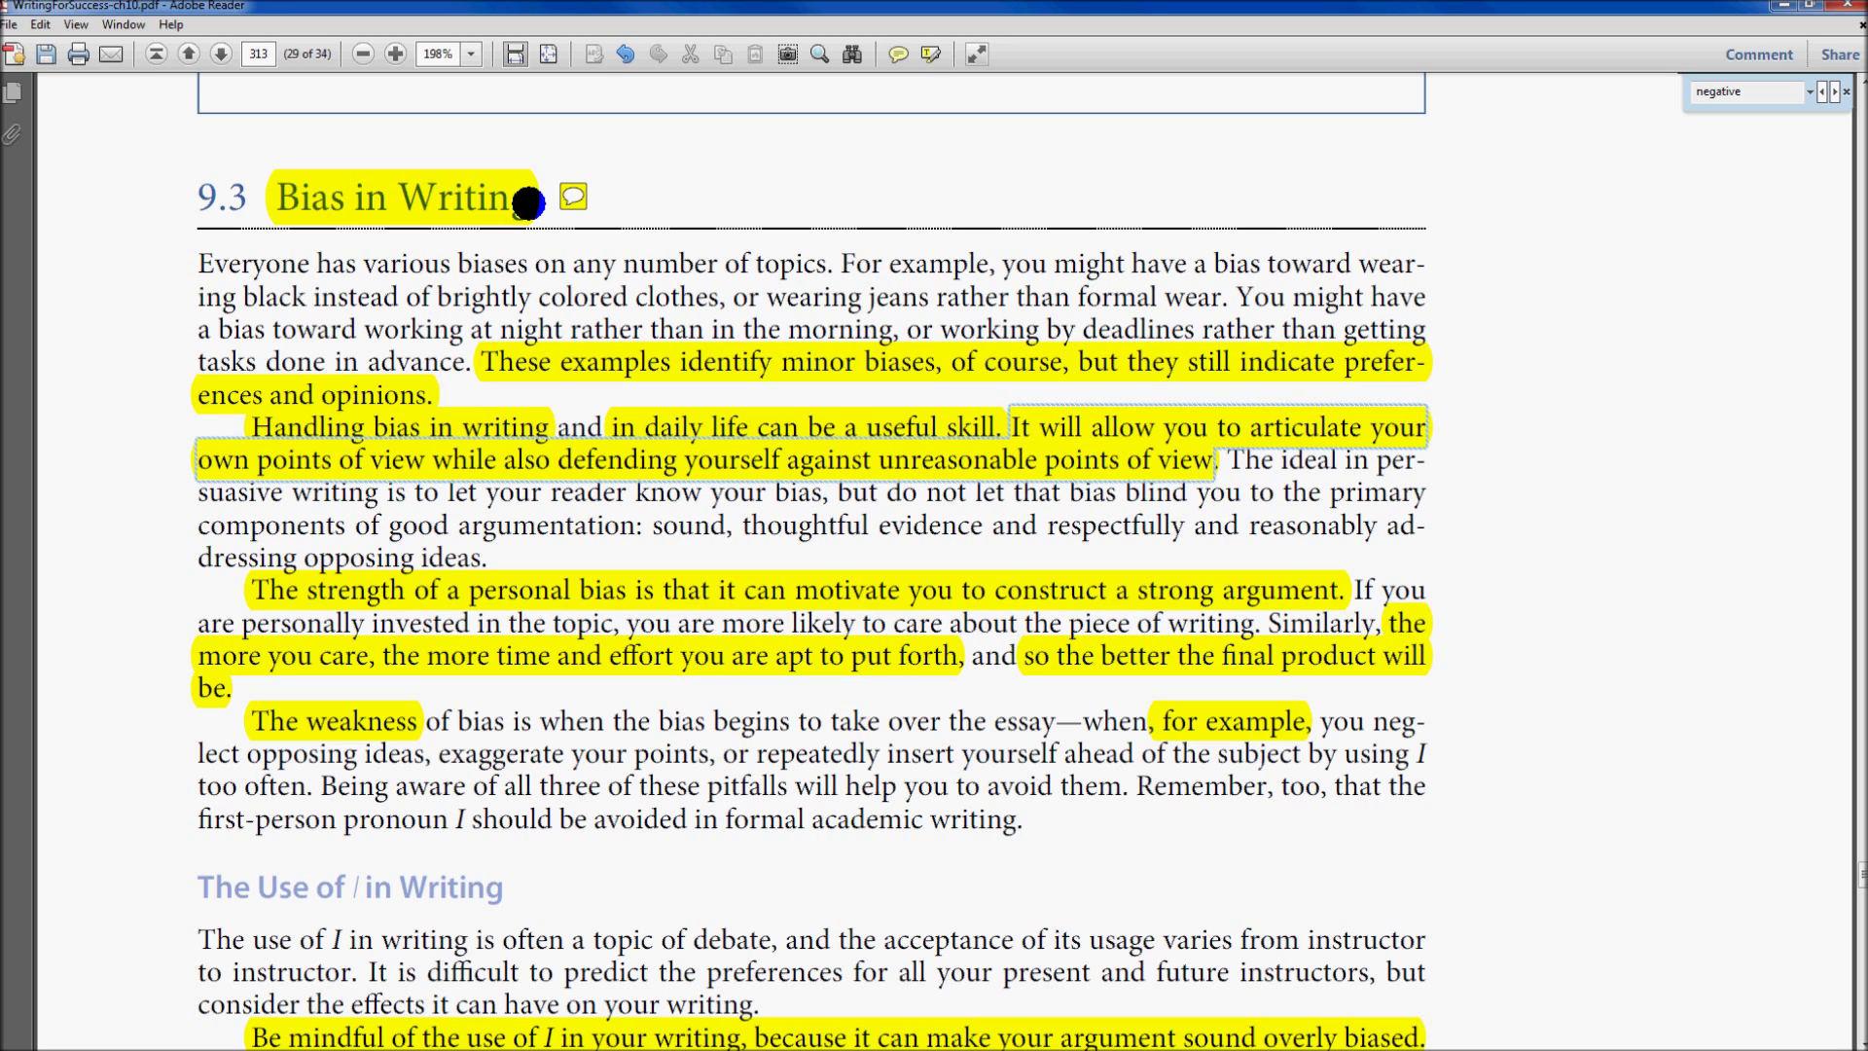
Clear the page 313 highlight selection and note rollover, then show the File menu.
left_click(797, 292)
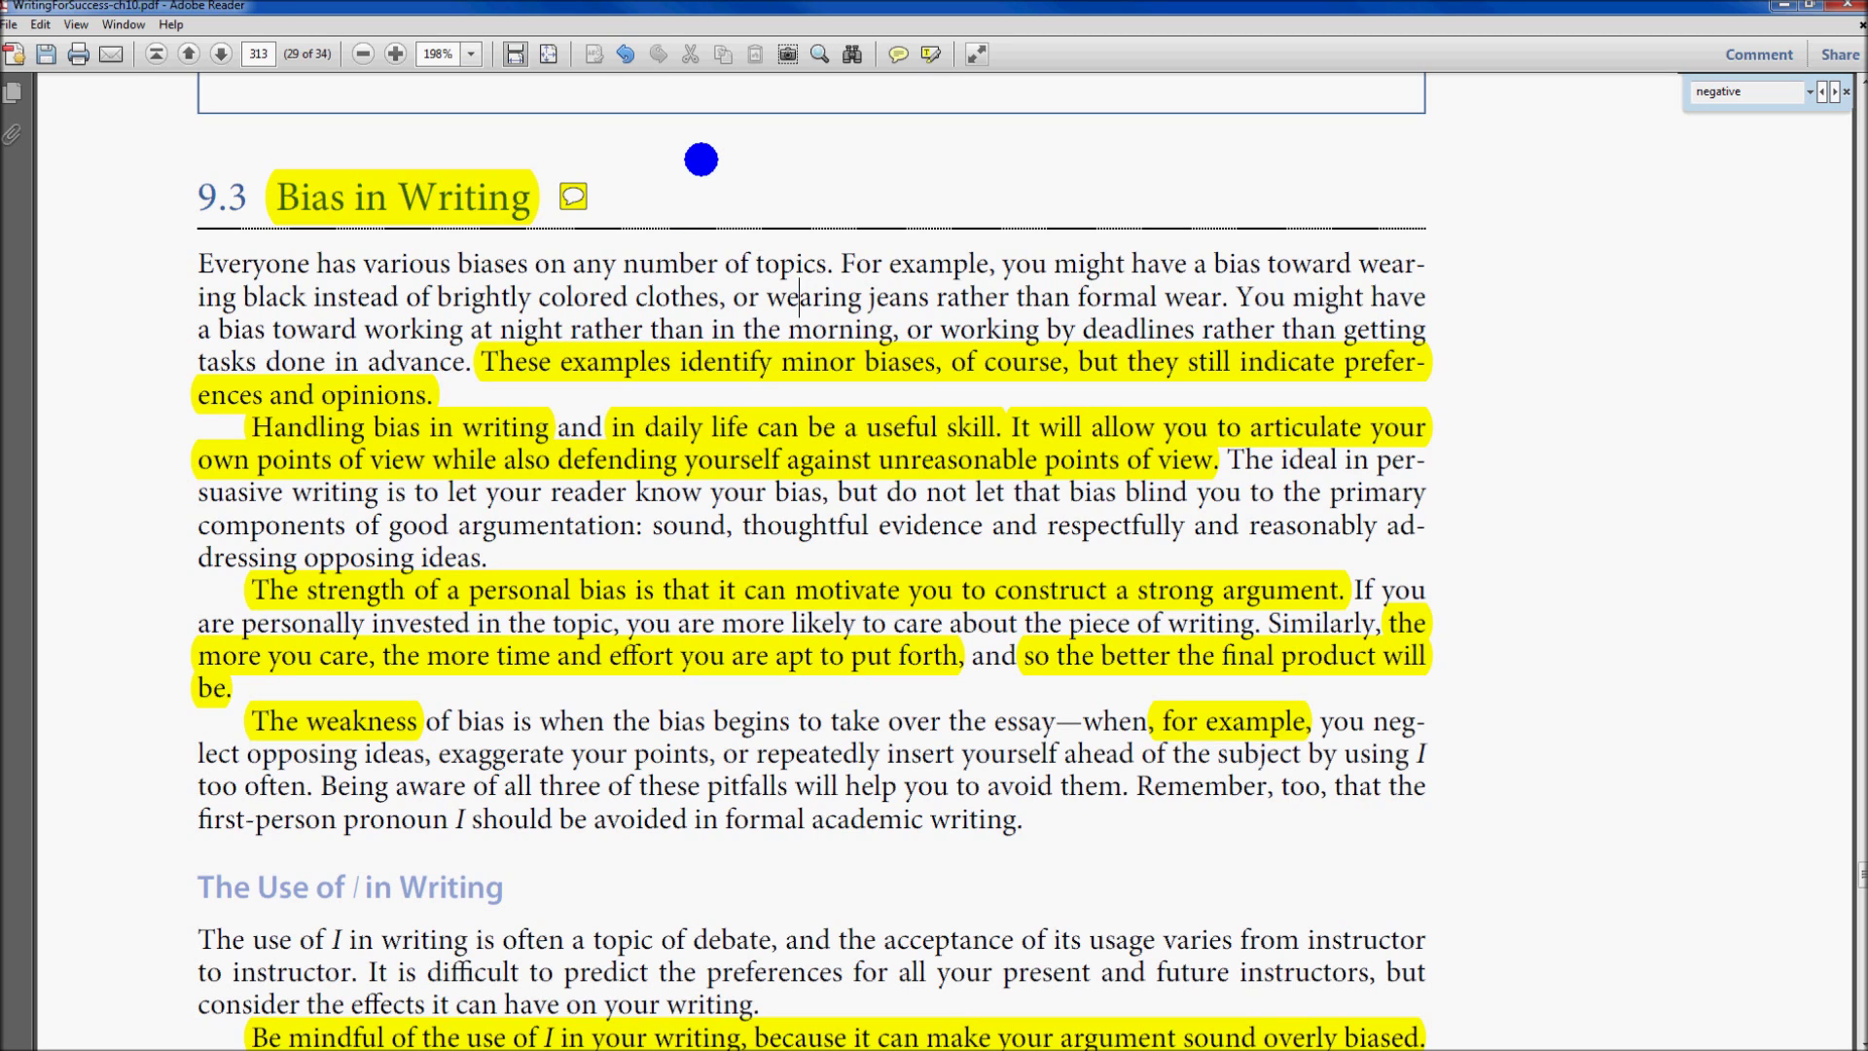
left_click(573, 191)
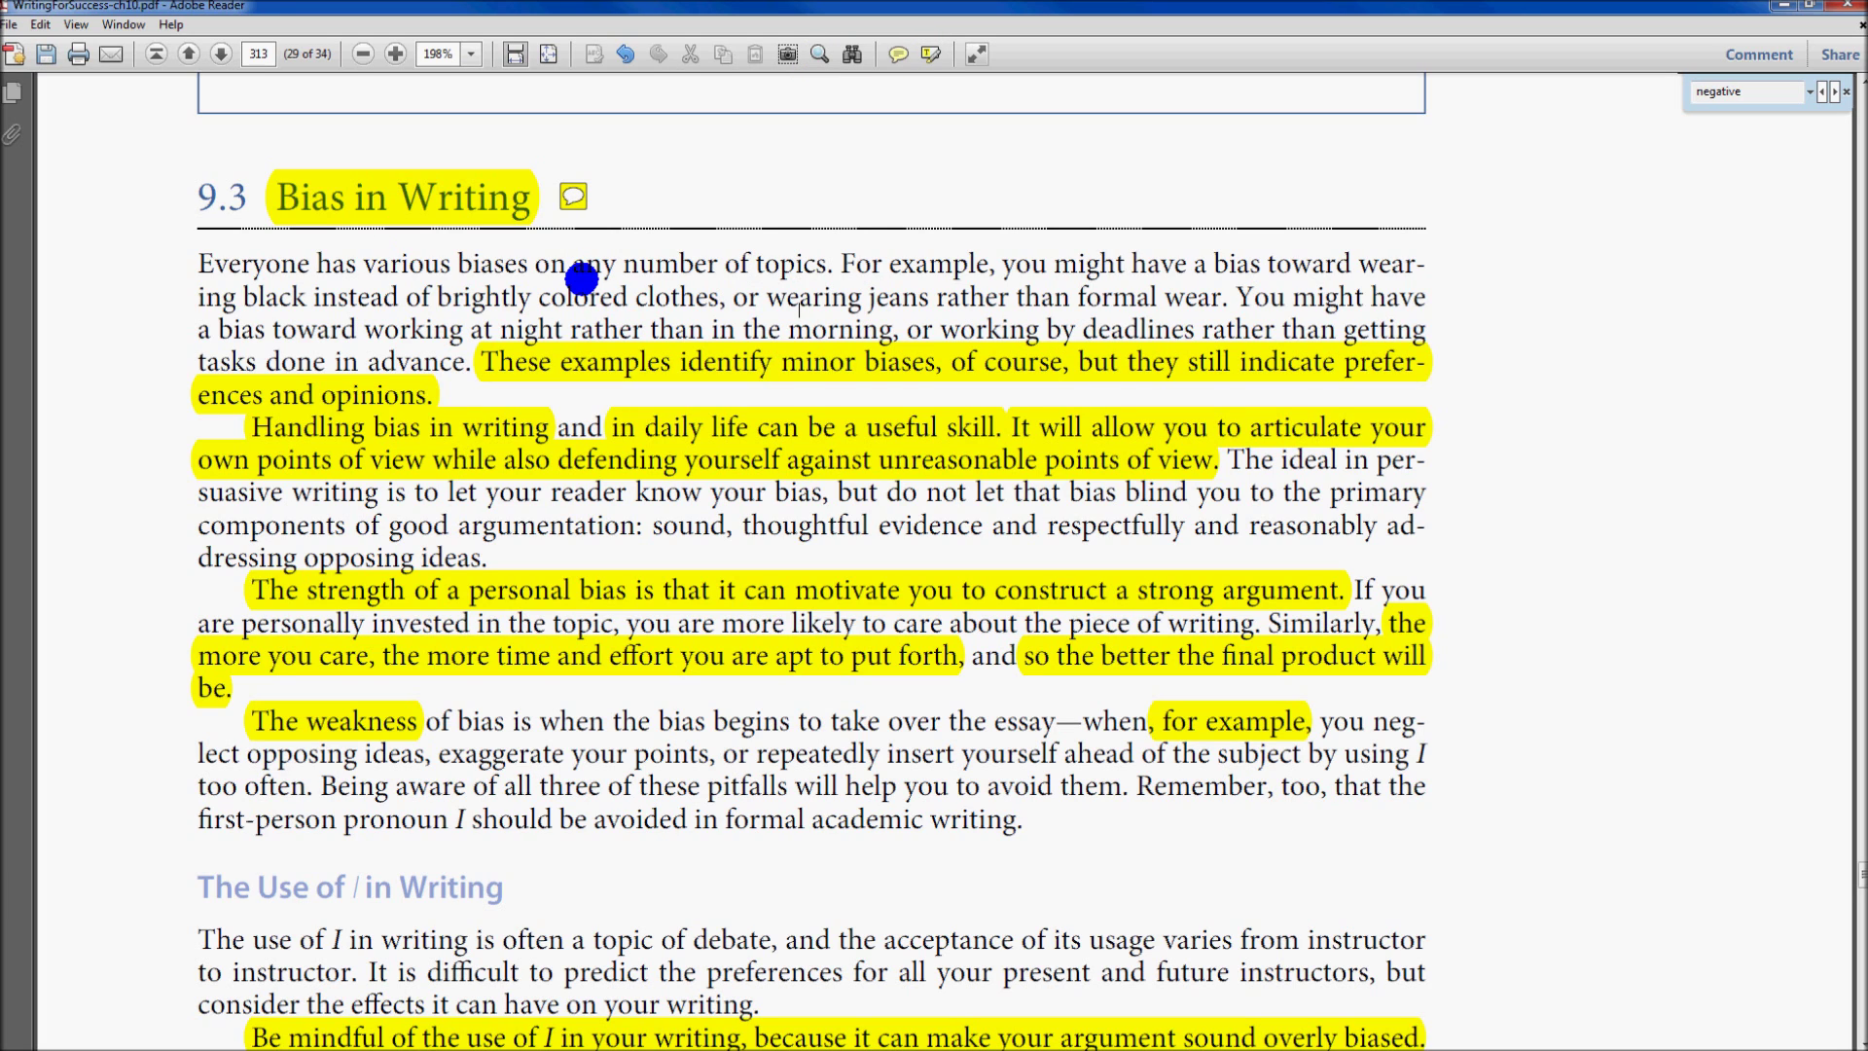
left_click(10, 23)
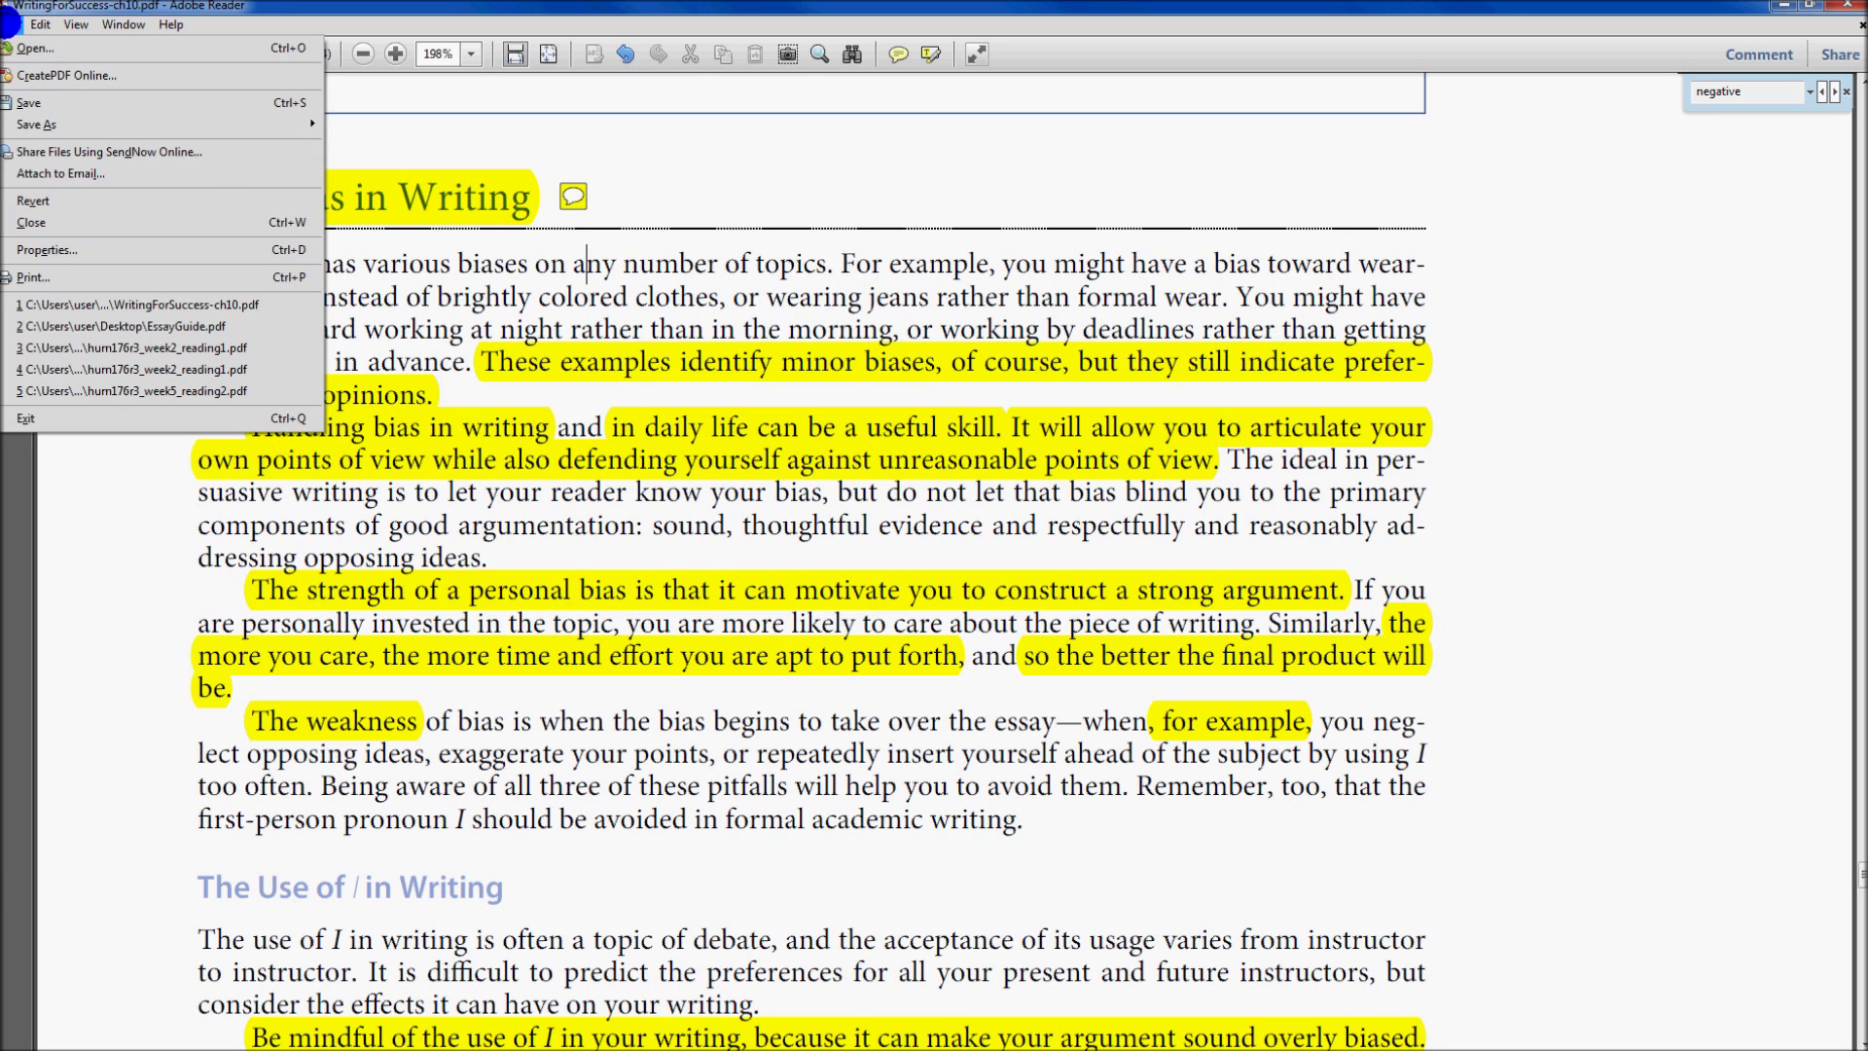
Browse the Edit and View menus to the Read Out Loud options, then close them unused.
left_click(43, 23)
mouse_move(68, 22)
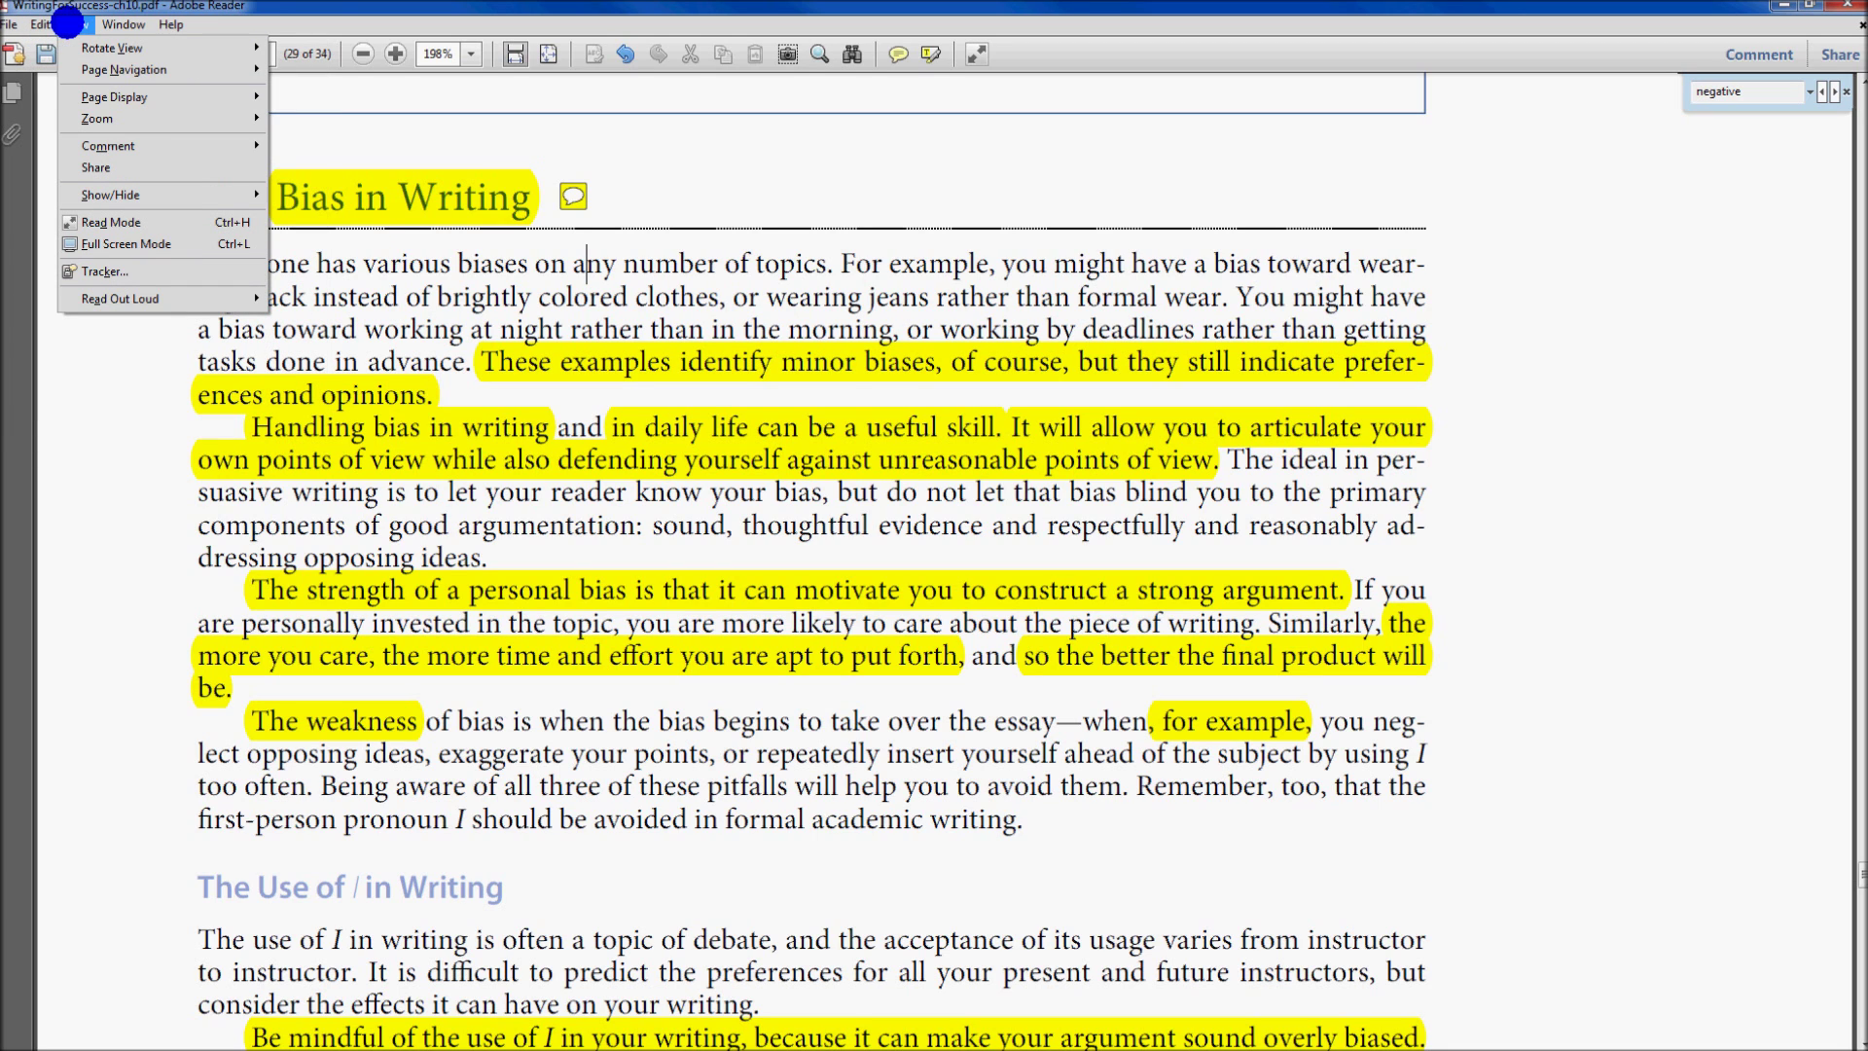
mouse_move(117, 298)
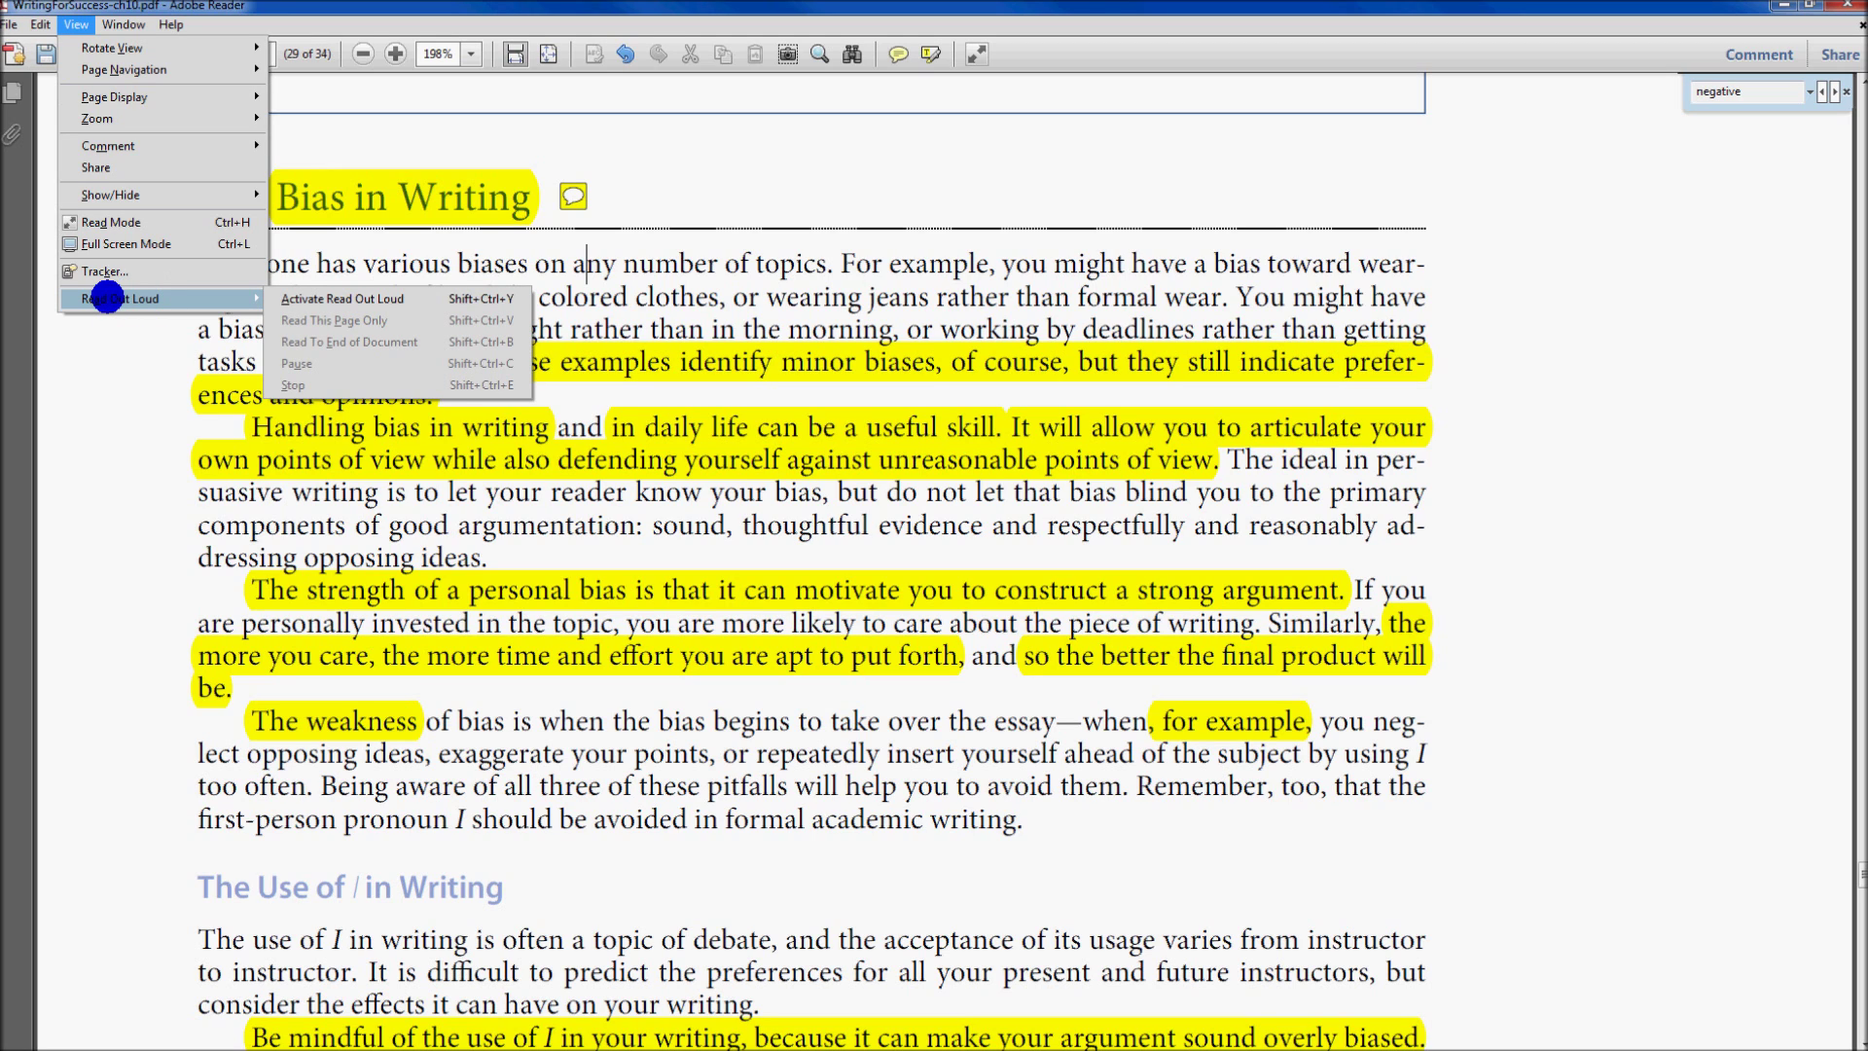
left_click(730, 587)
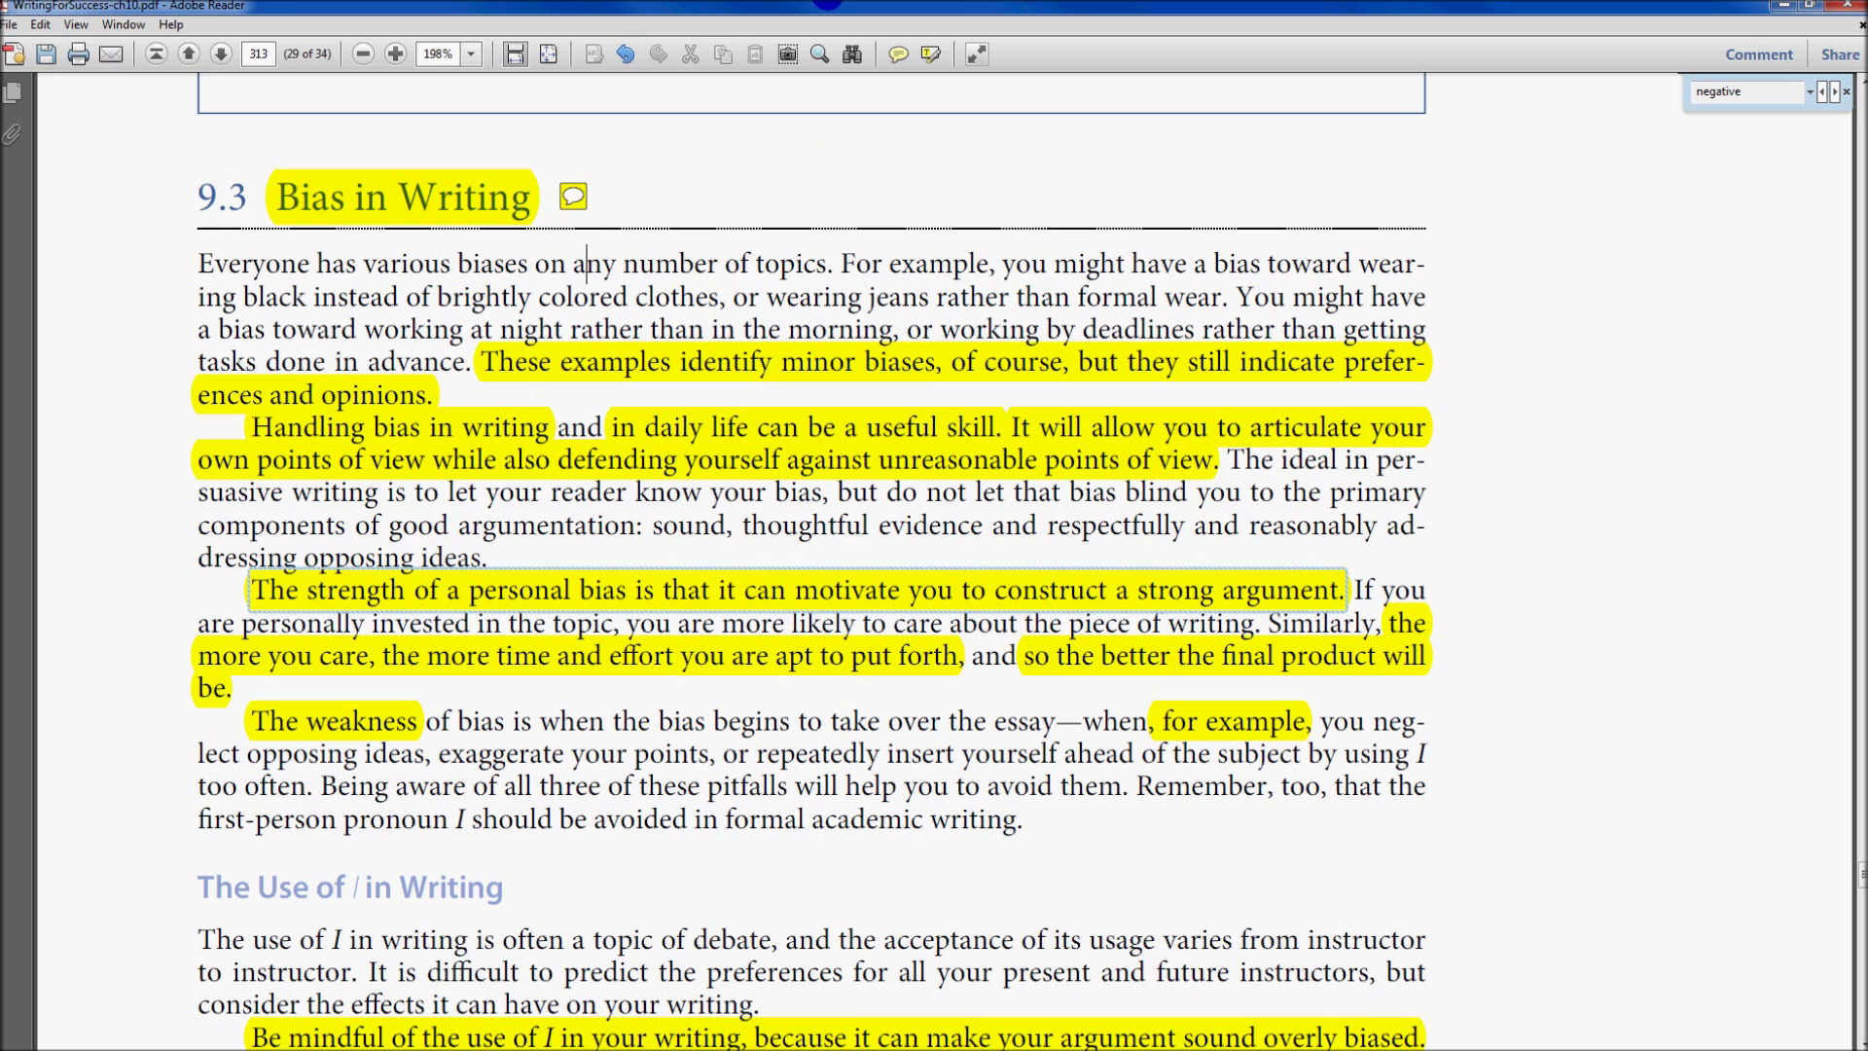
Check the Help menu, then select and deselect the 'Handling bias in writing' highlight.
left_click(172, 24)
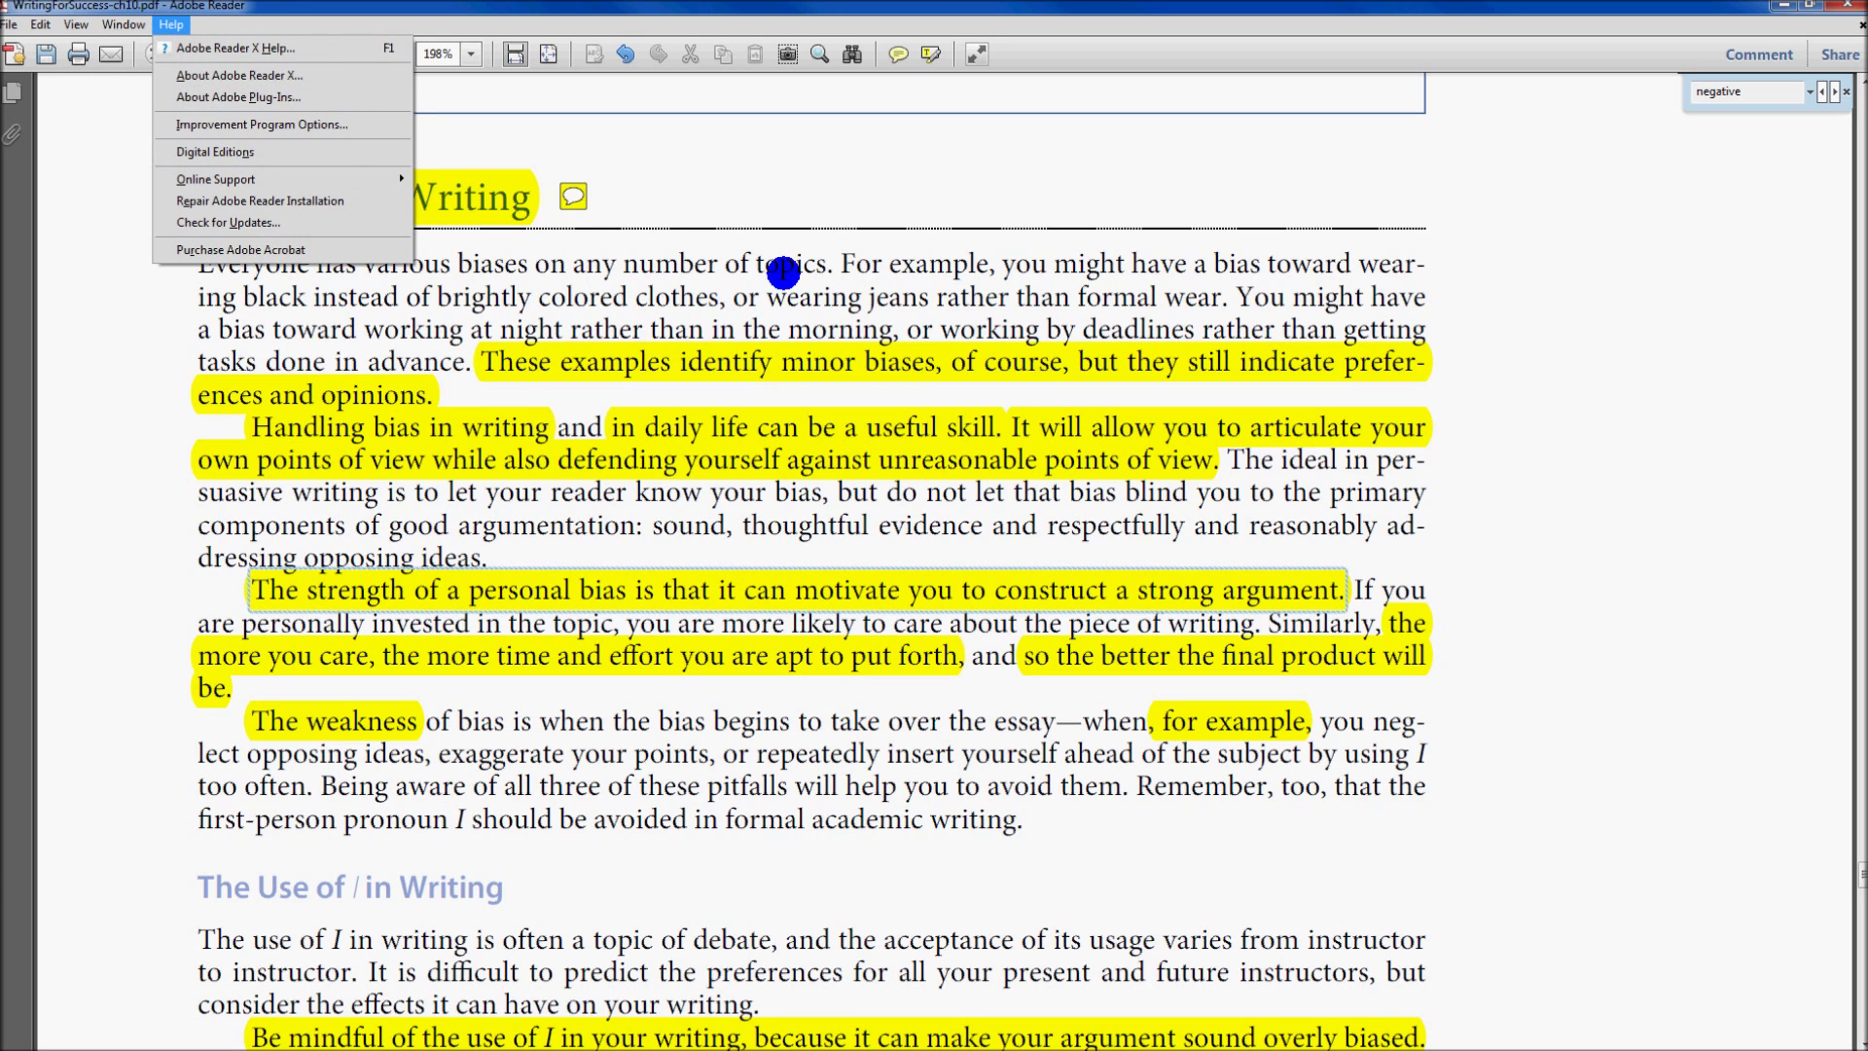
left_click(783, 274)
left_click(282, 426)
left_click(404, 276)
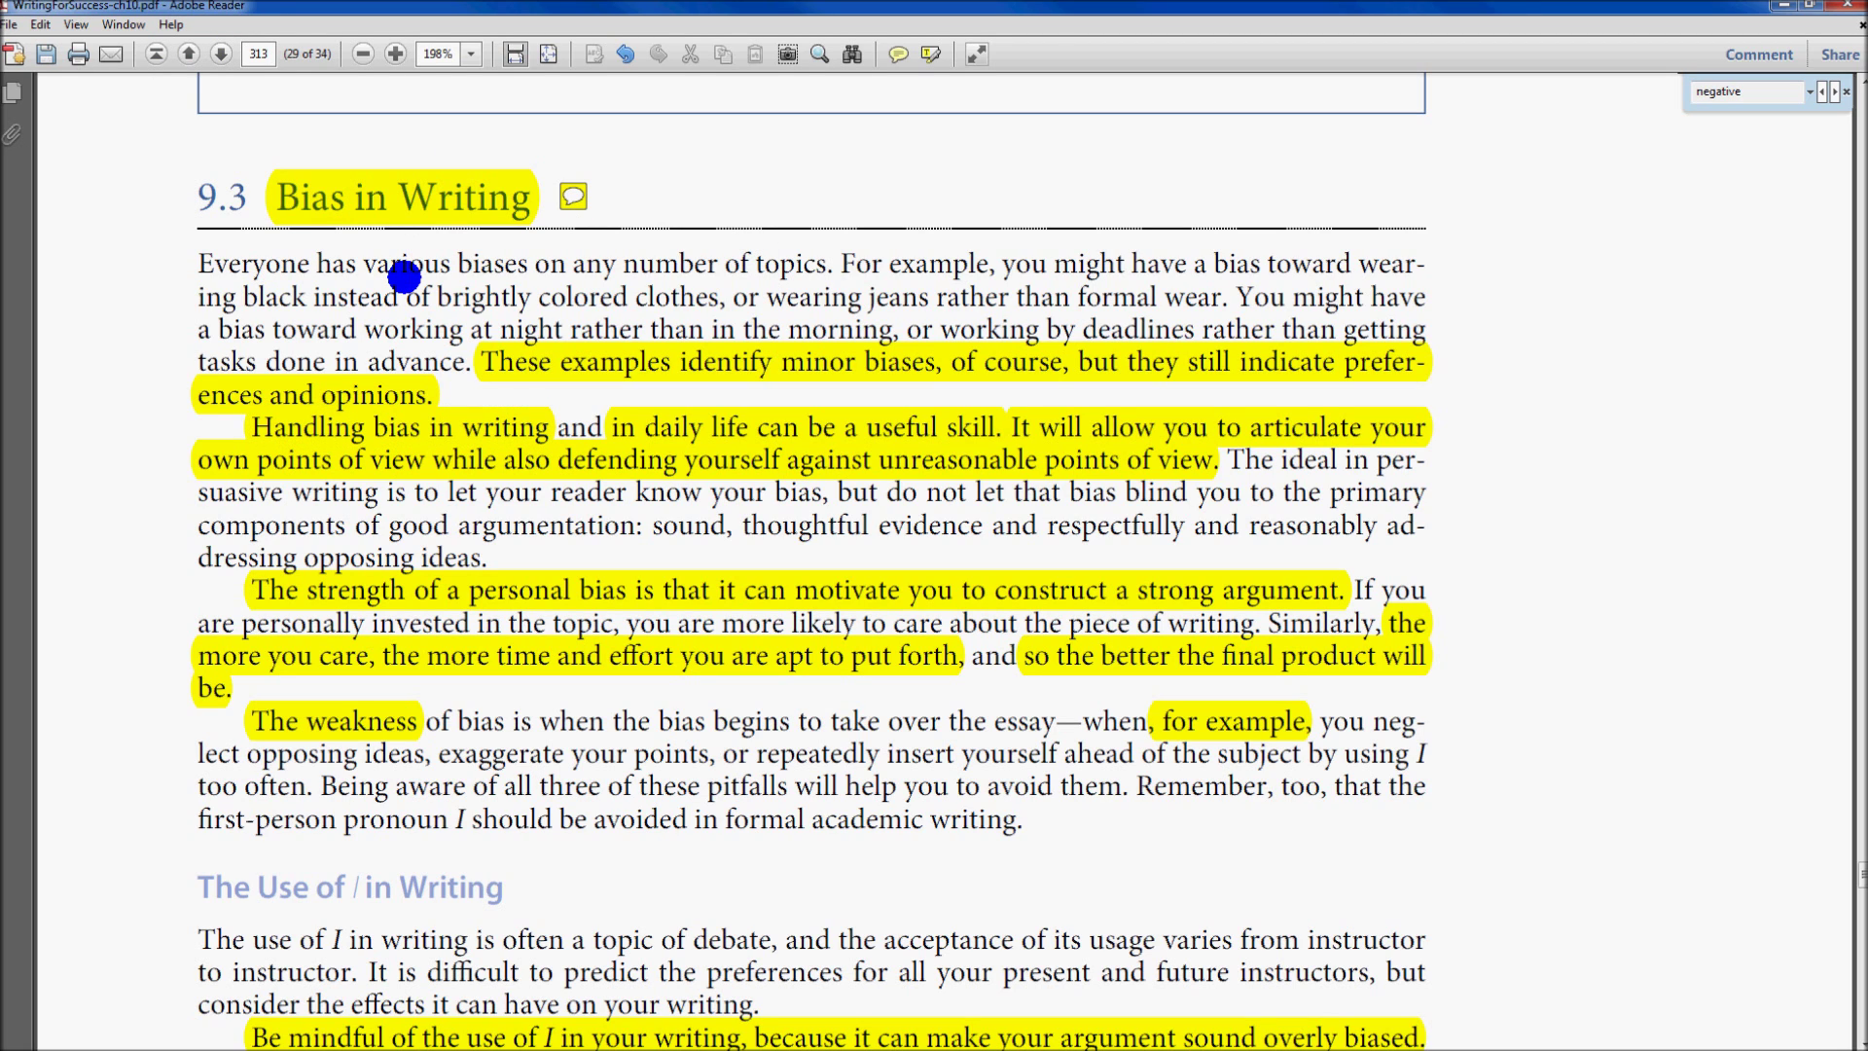